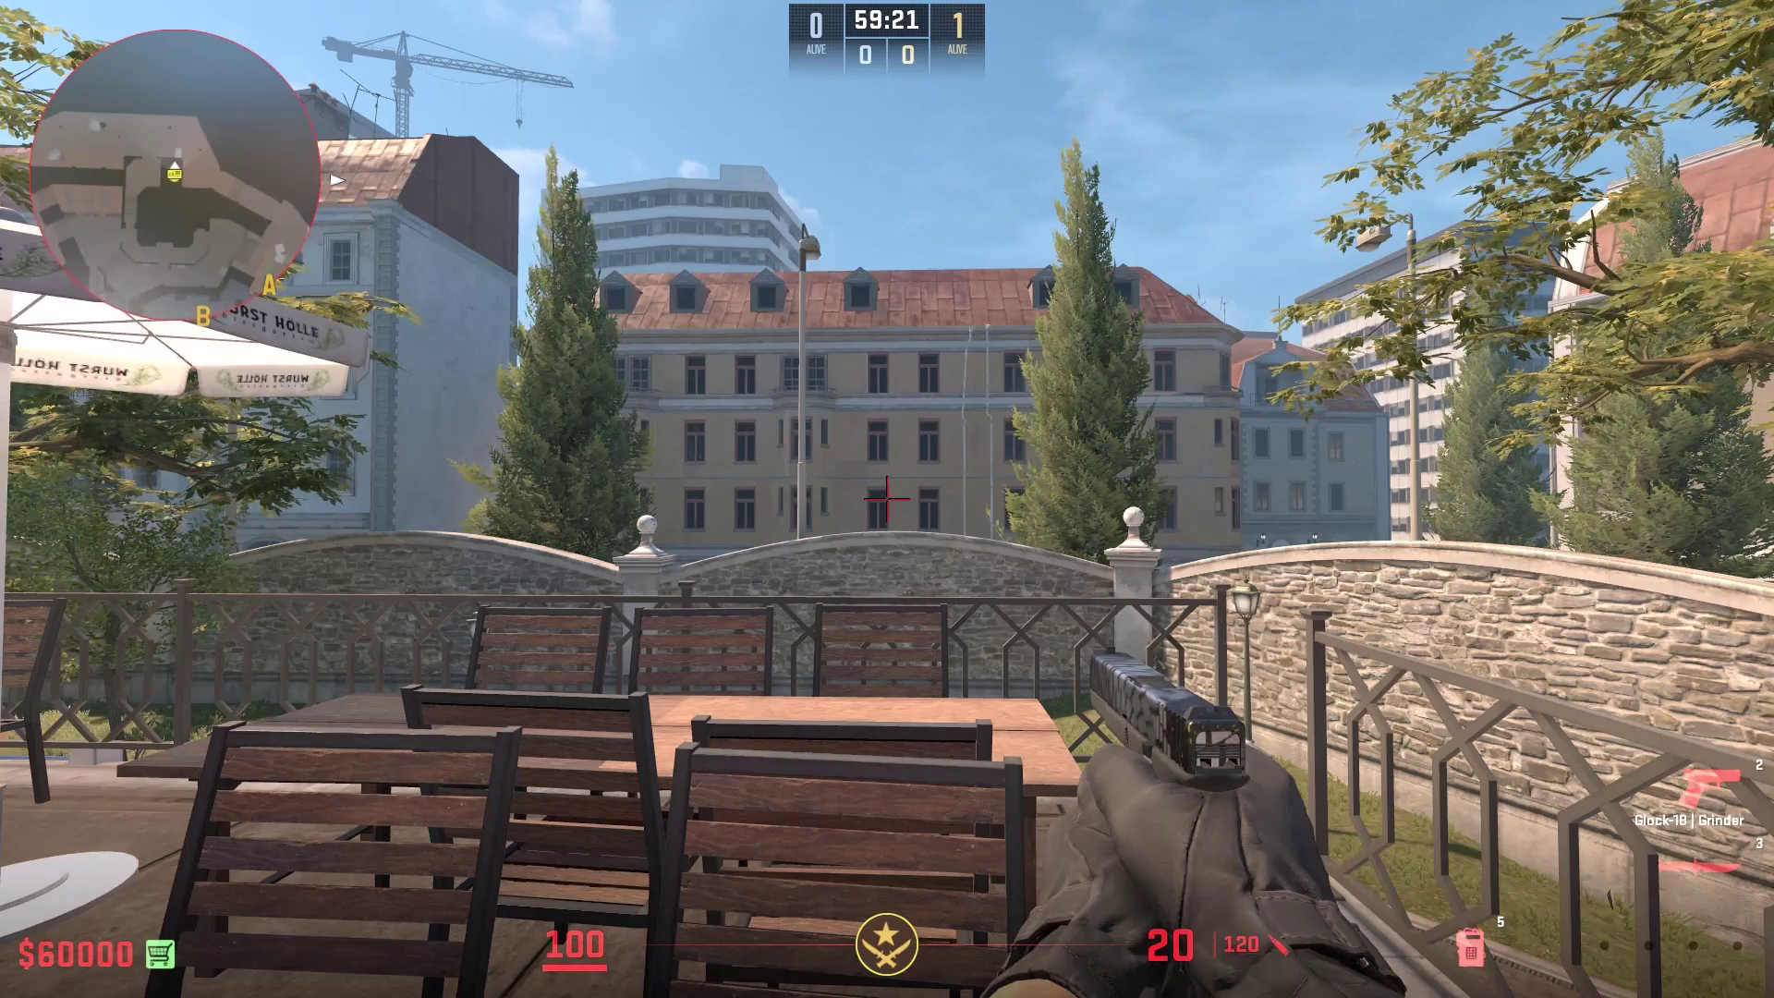
Step: Jump repeatedly around the park terrace, turning toward Upper Park and the umbrellas
key("space")
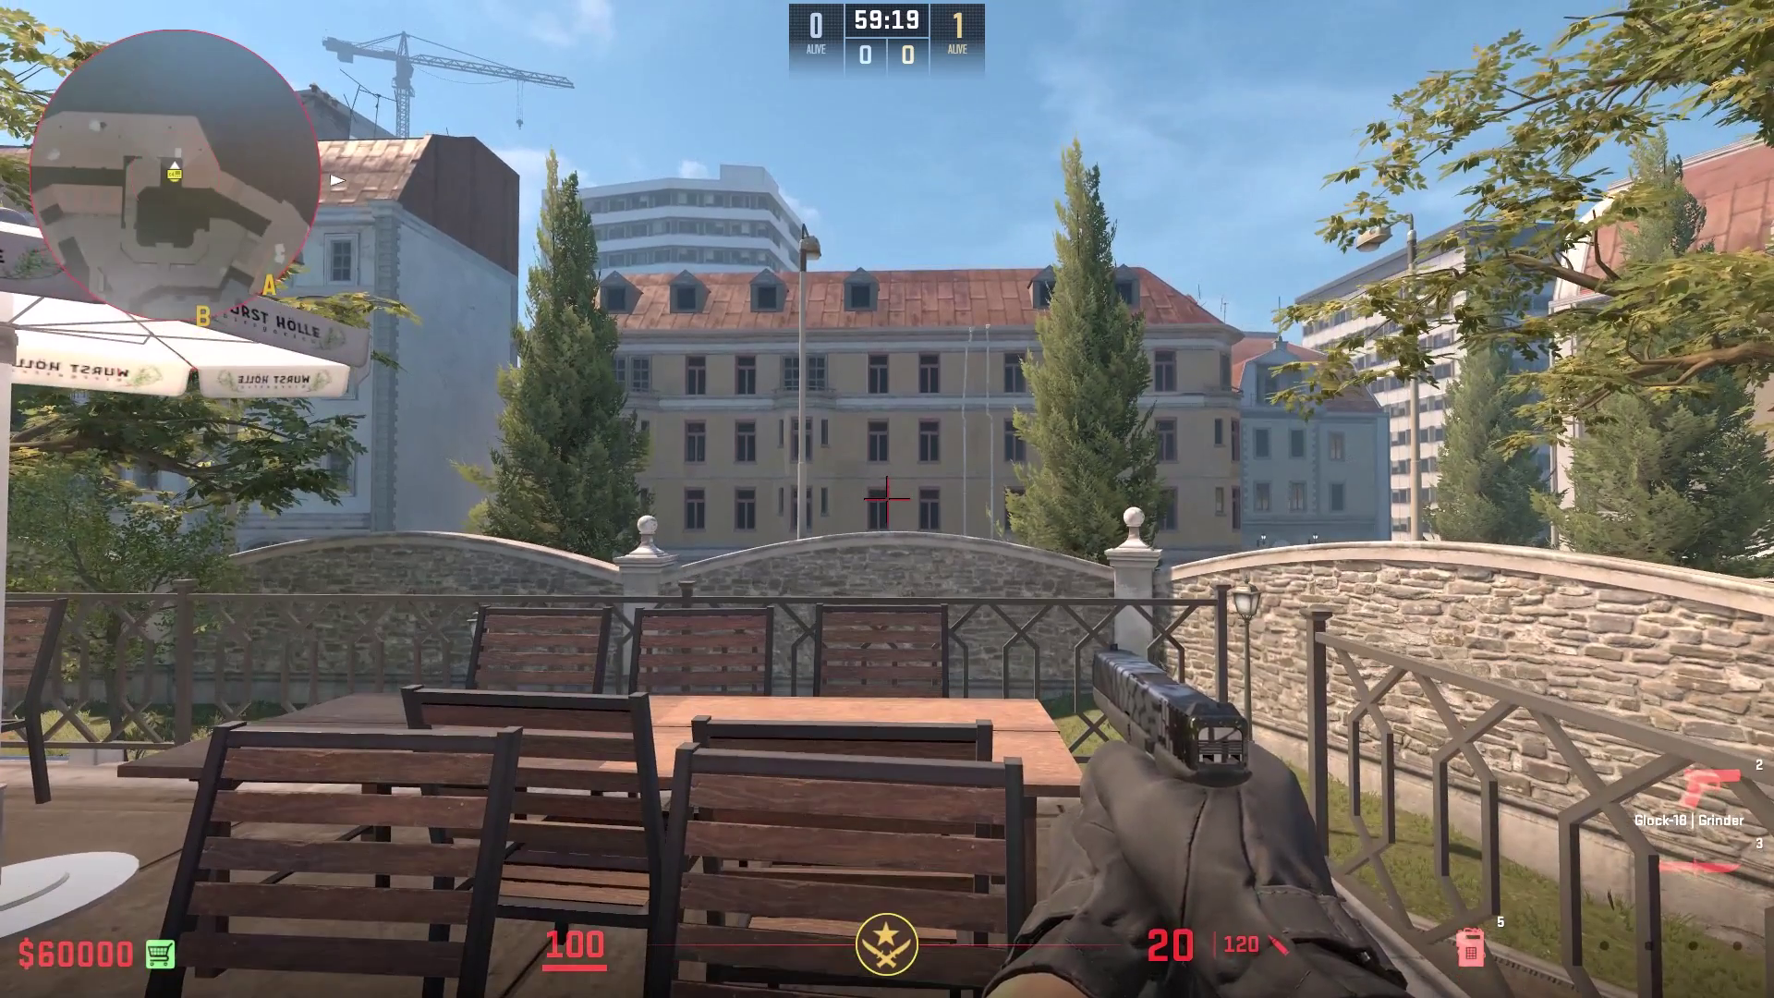
key("space")
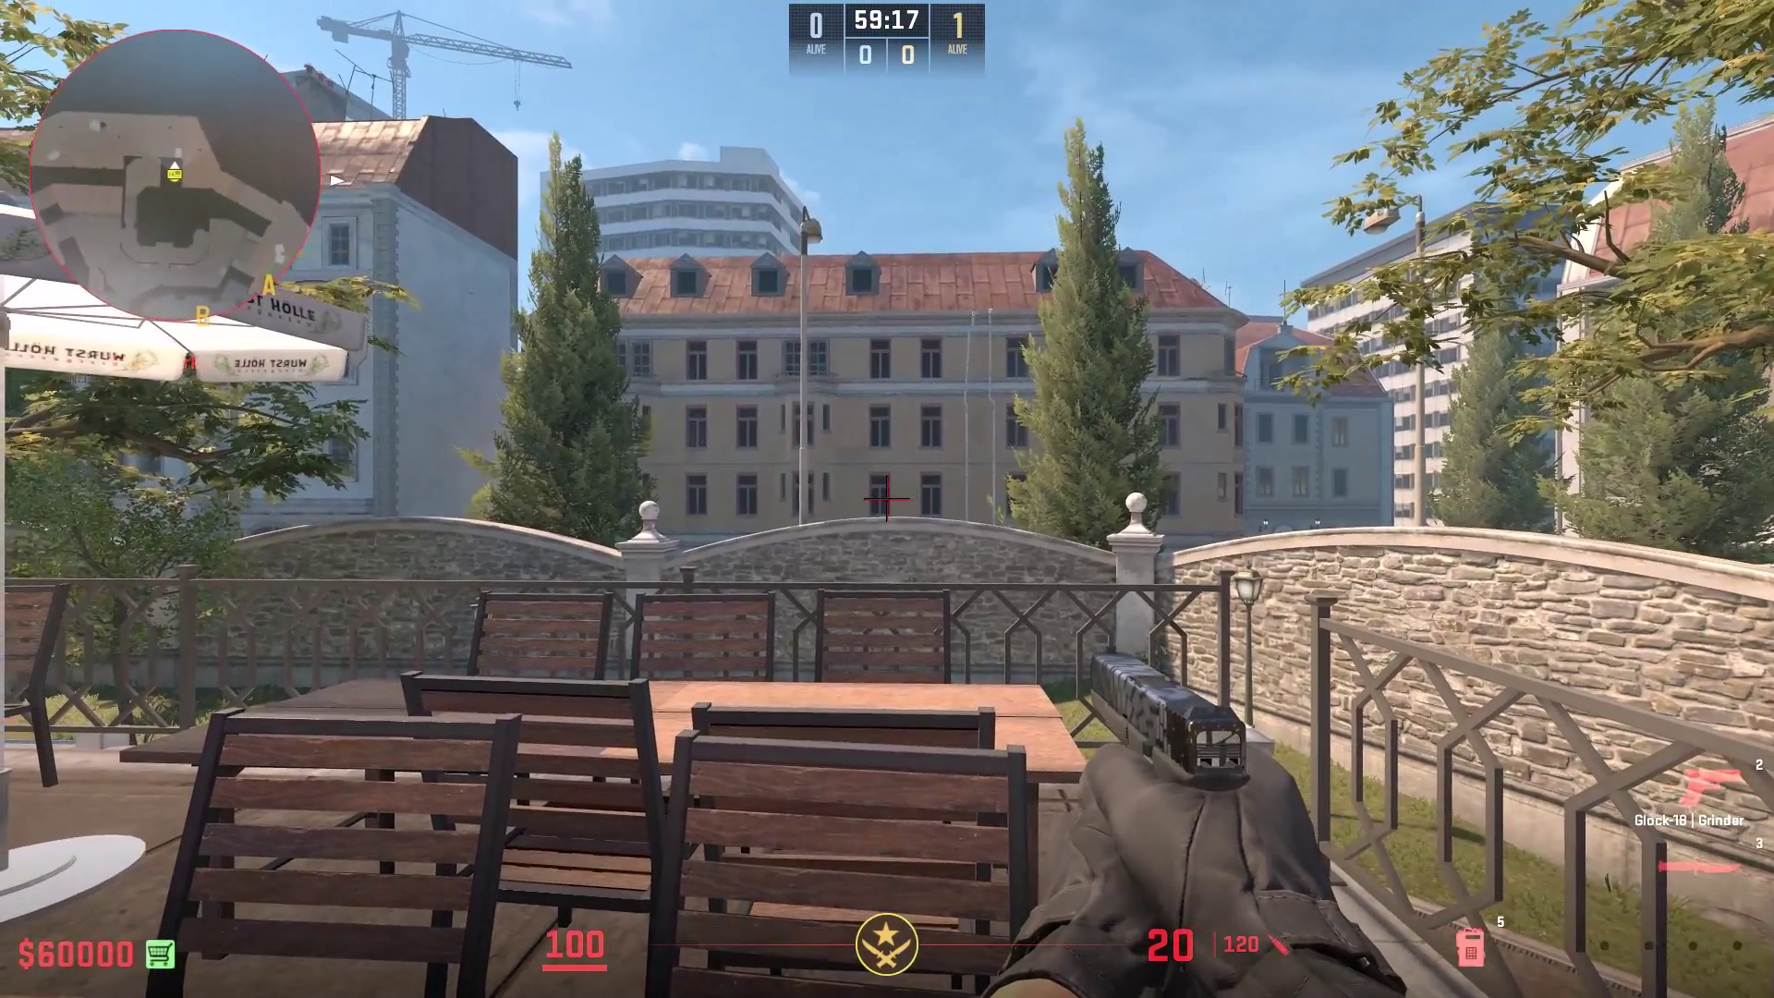
key("space")
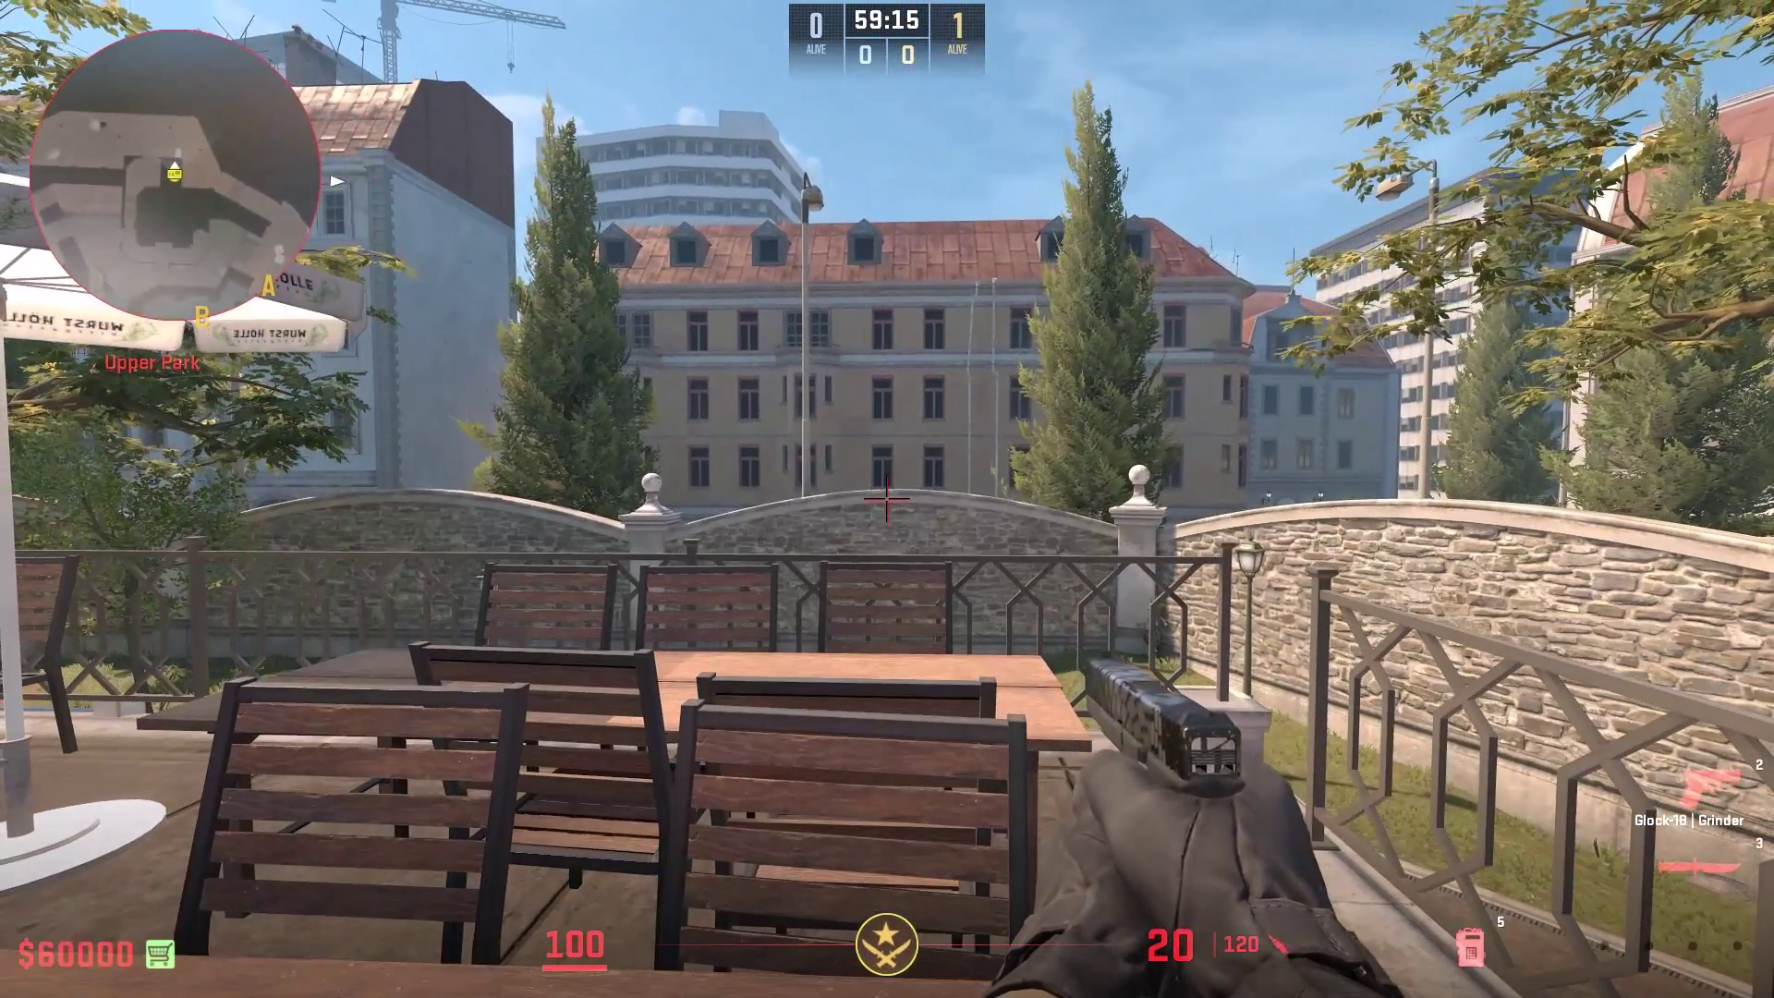
key("space")
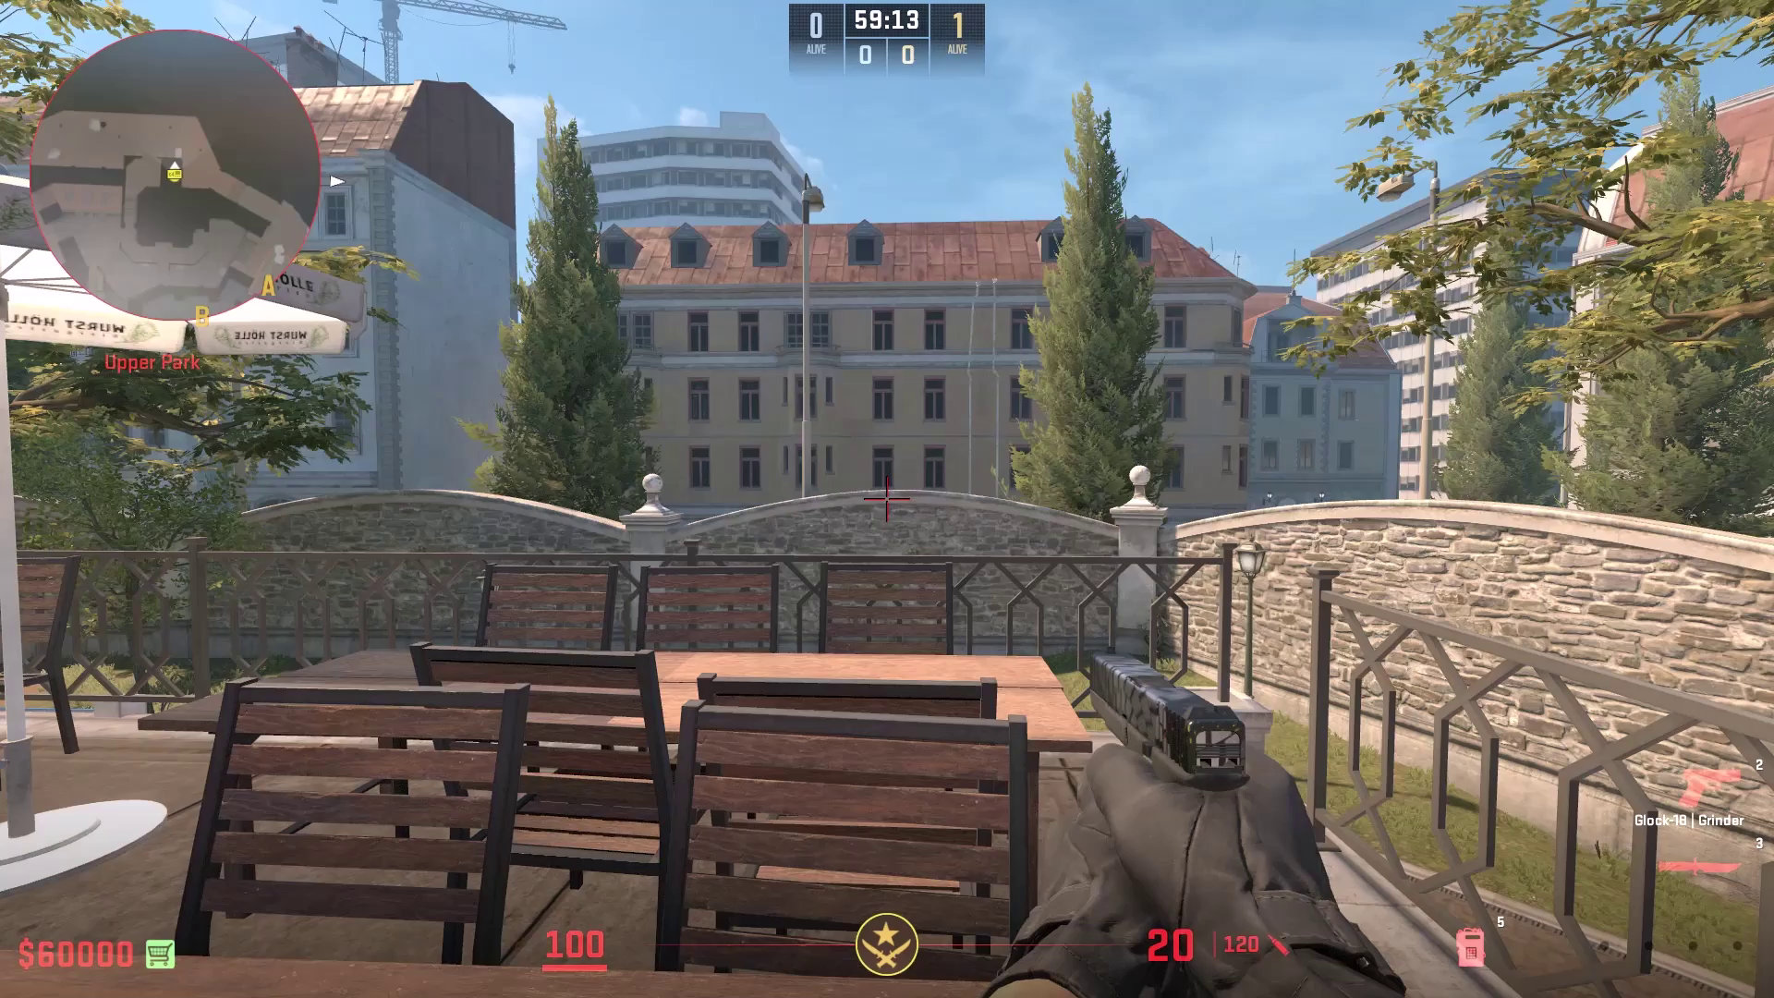
key("space")
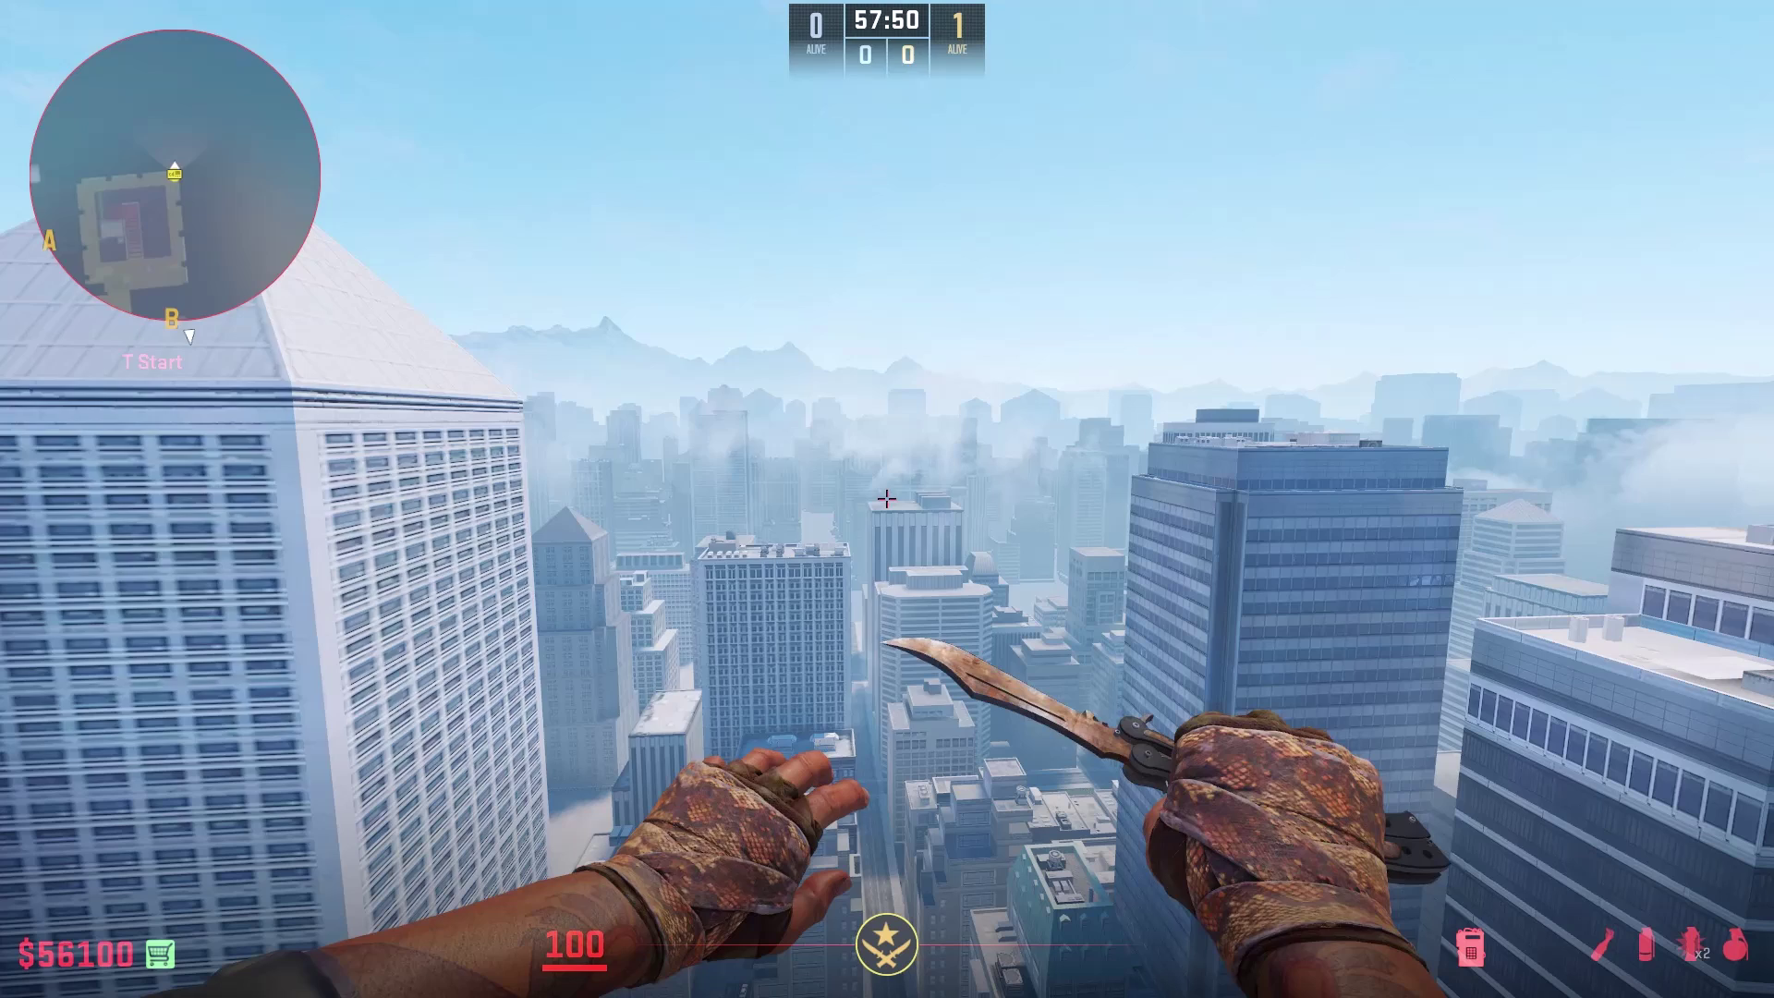
Step: Run host_writeconfig in the developer console to save the user keys and convars configs
key("grave")
type("host")
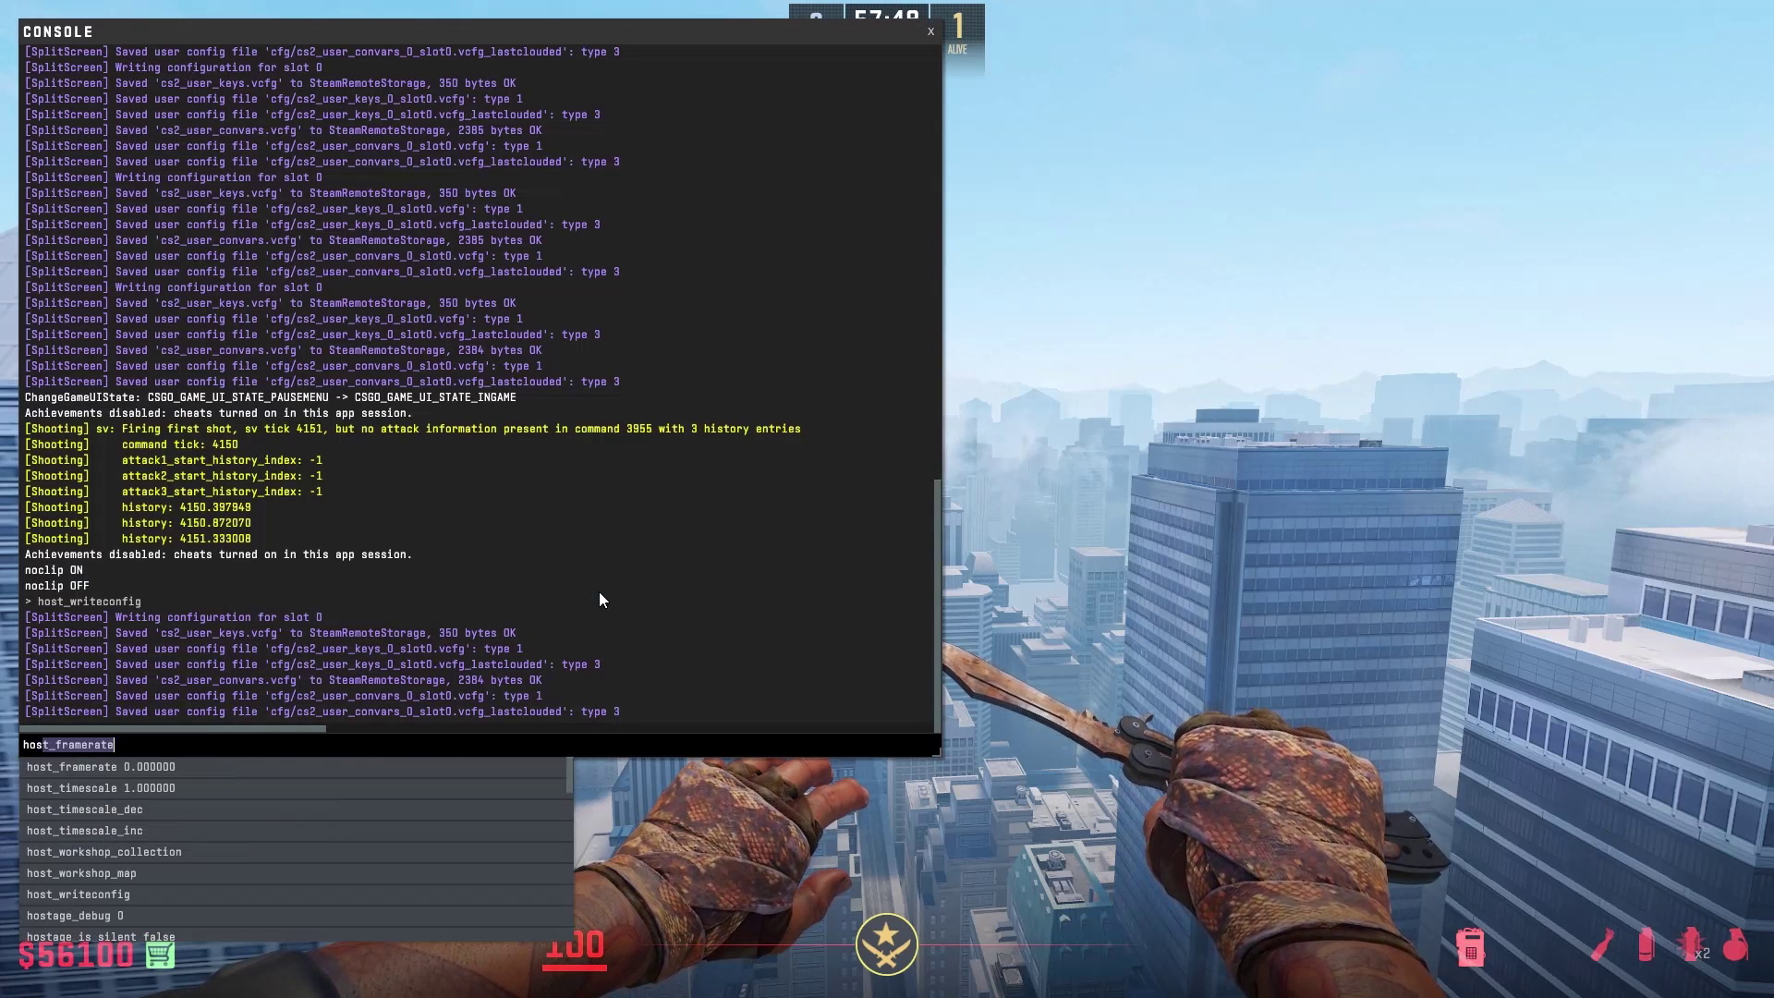
type("_")
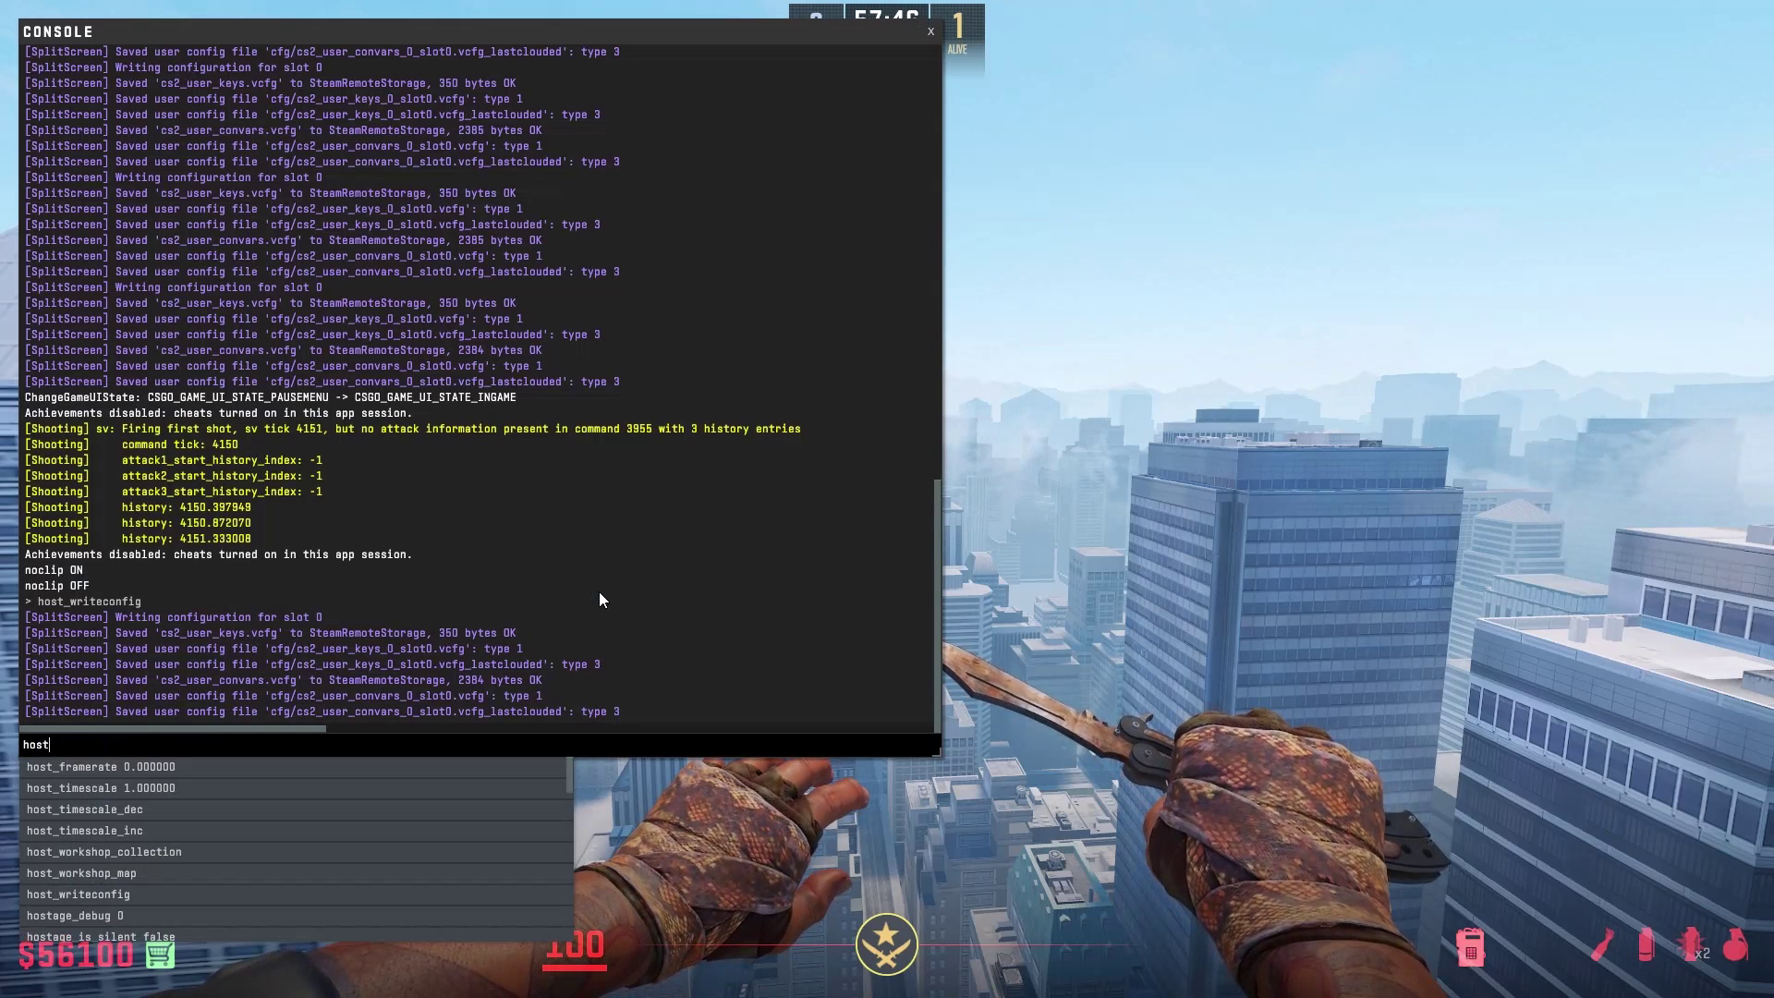
type("w")
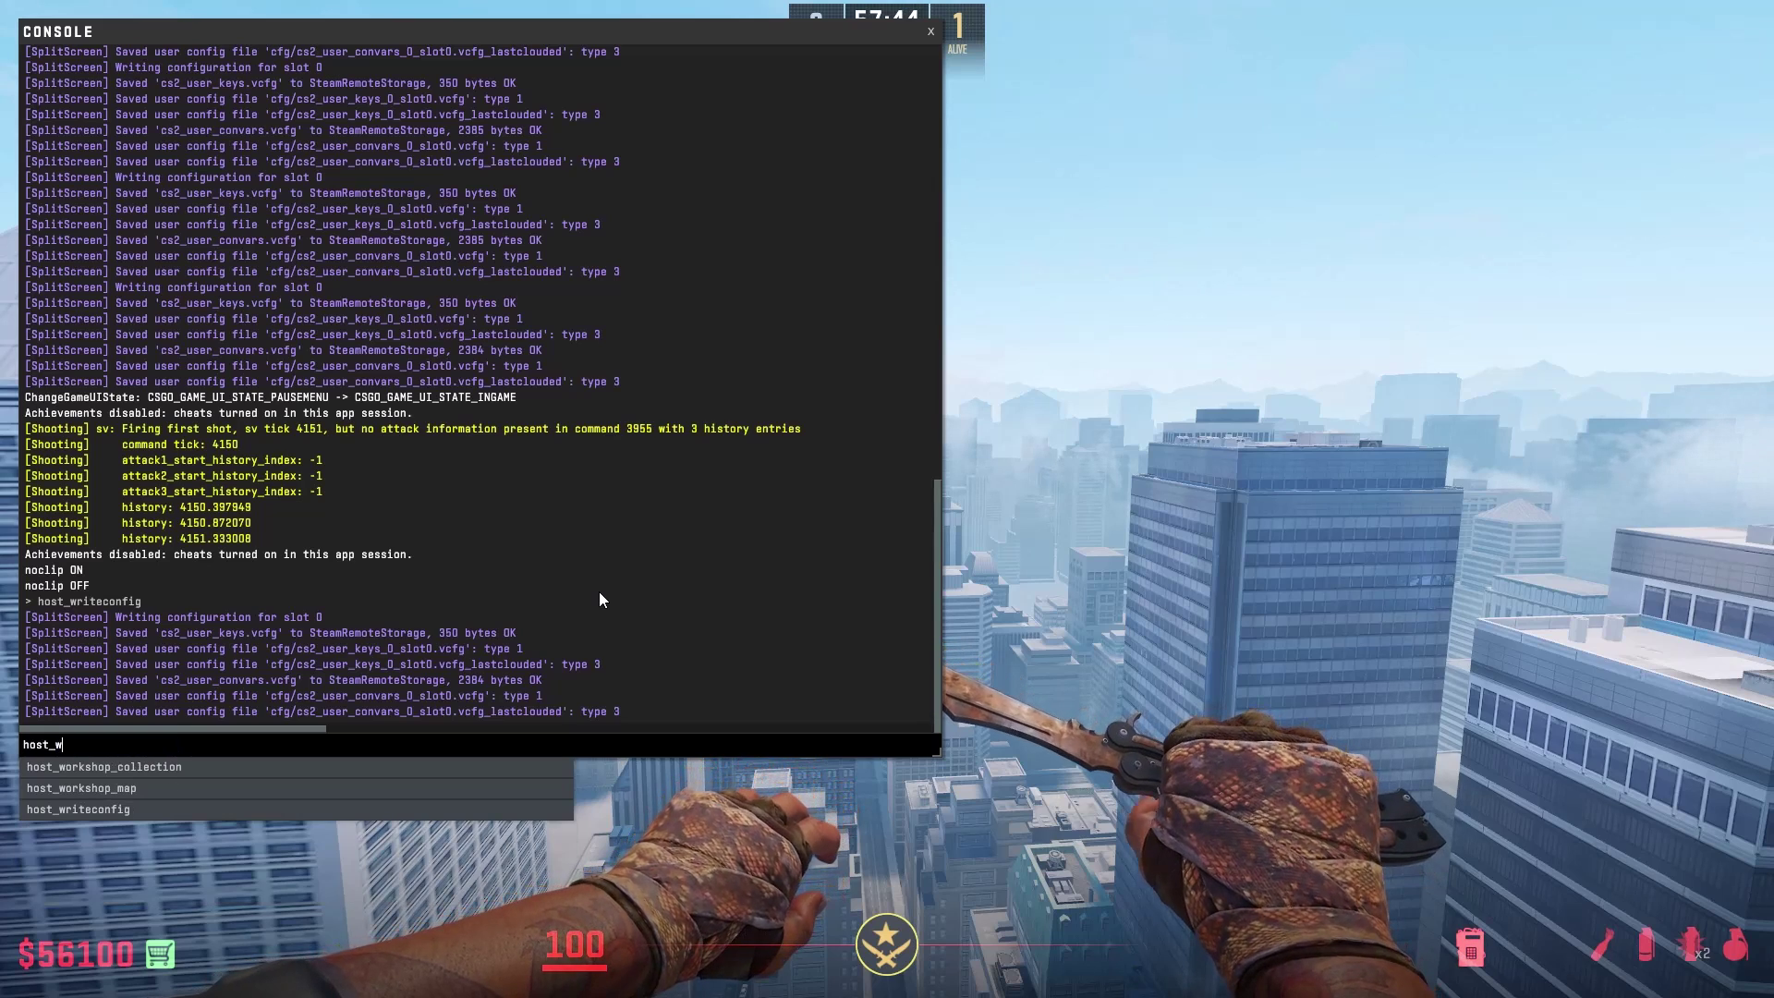
key("Down")
key("Down")
key("Down")
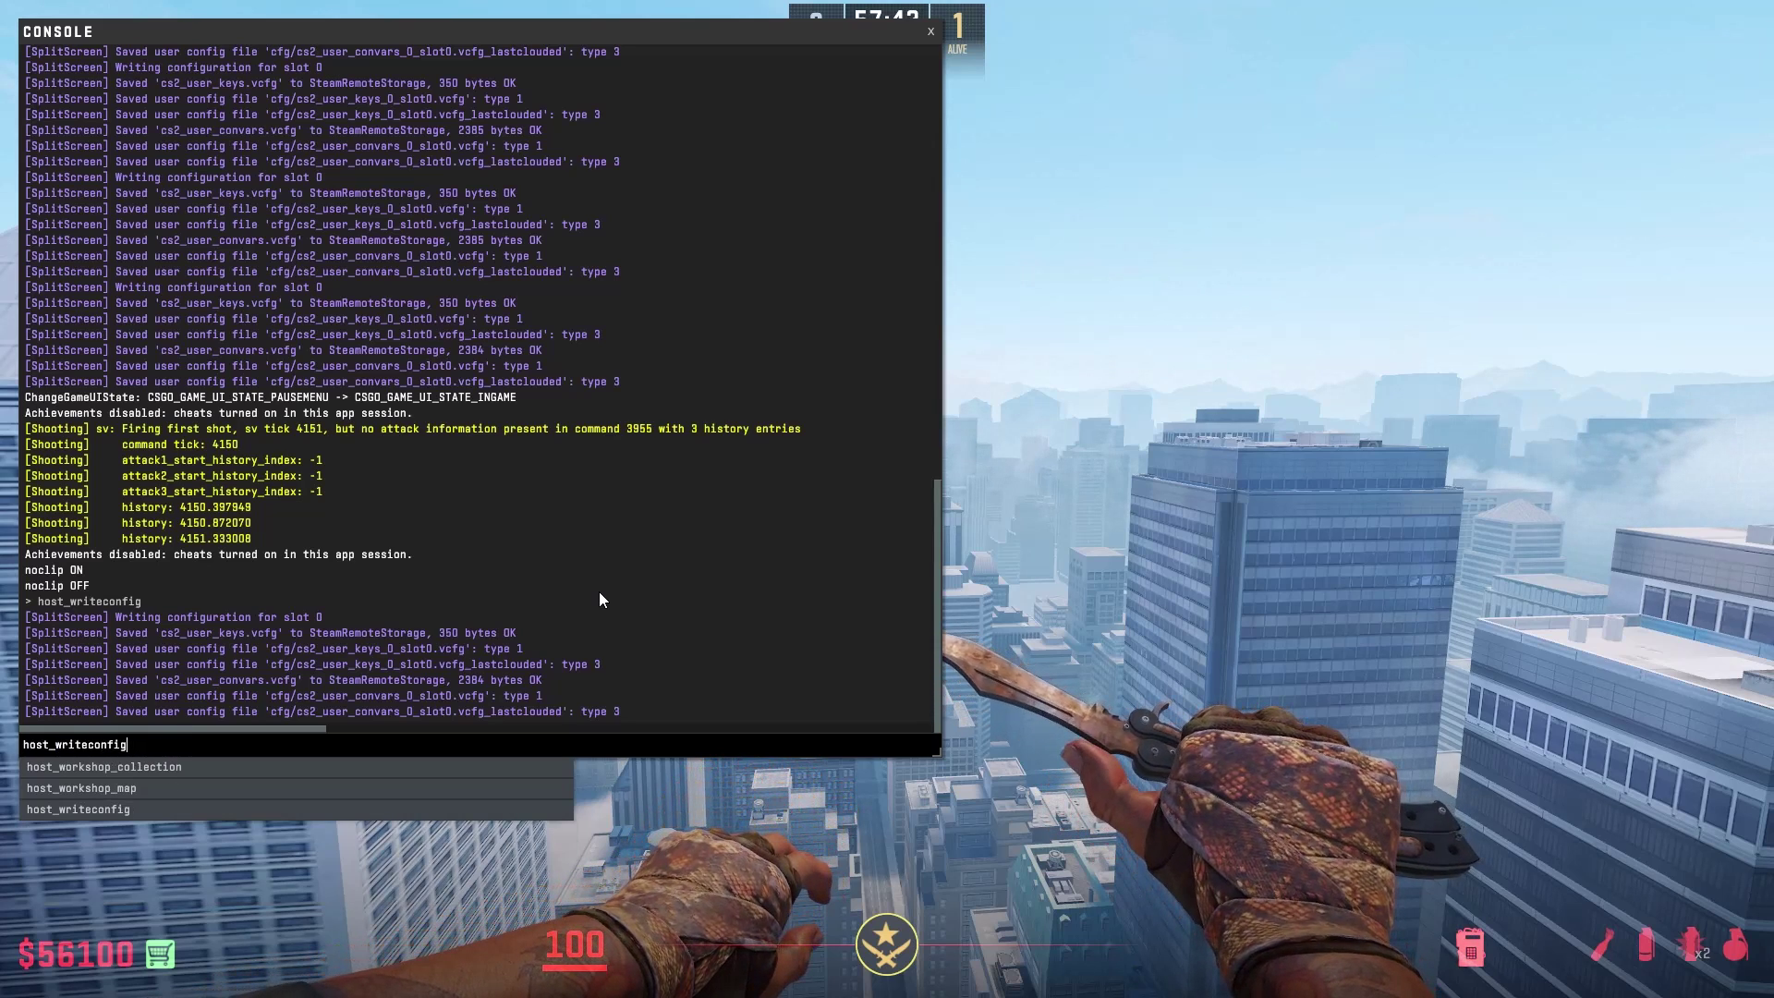
key("Return")
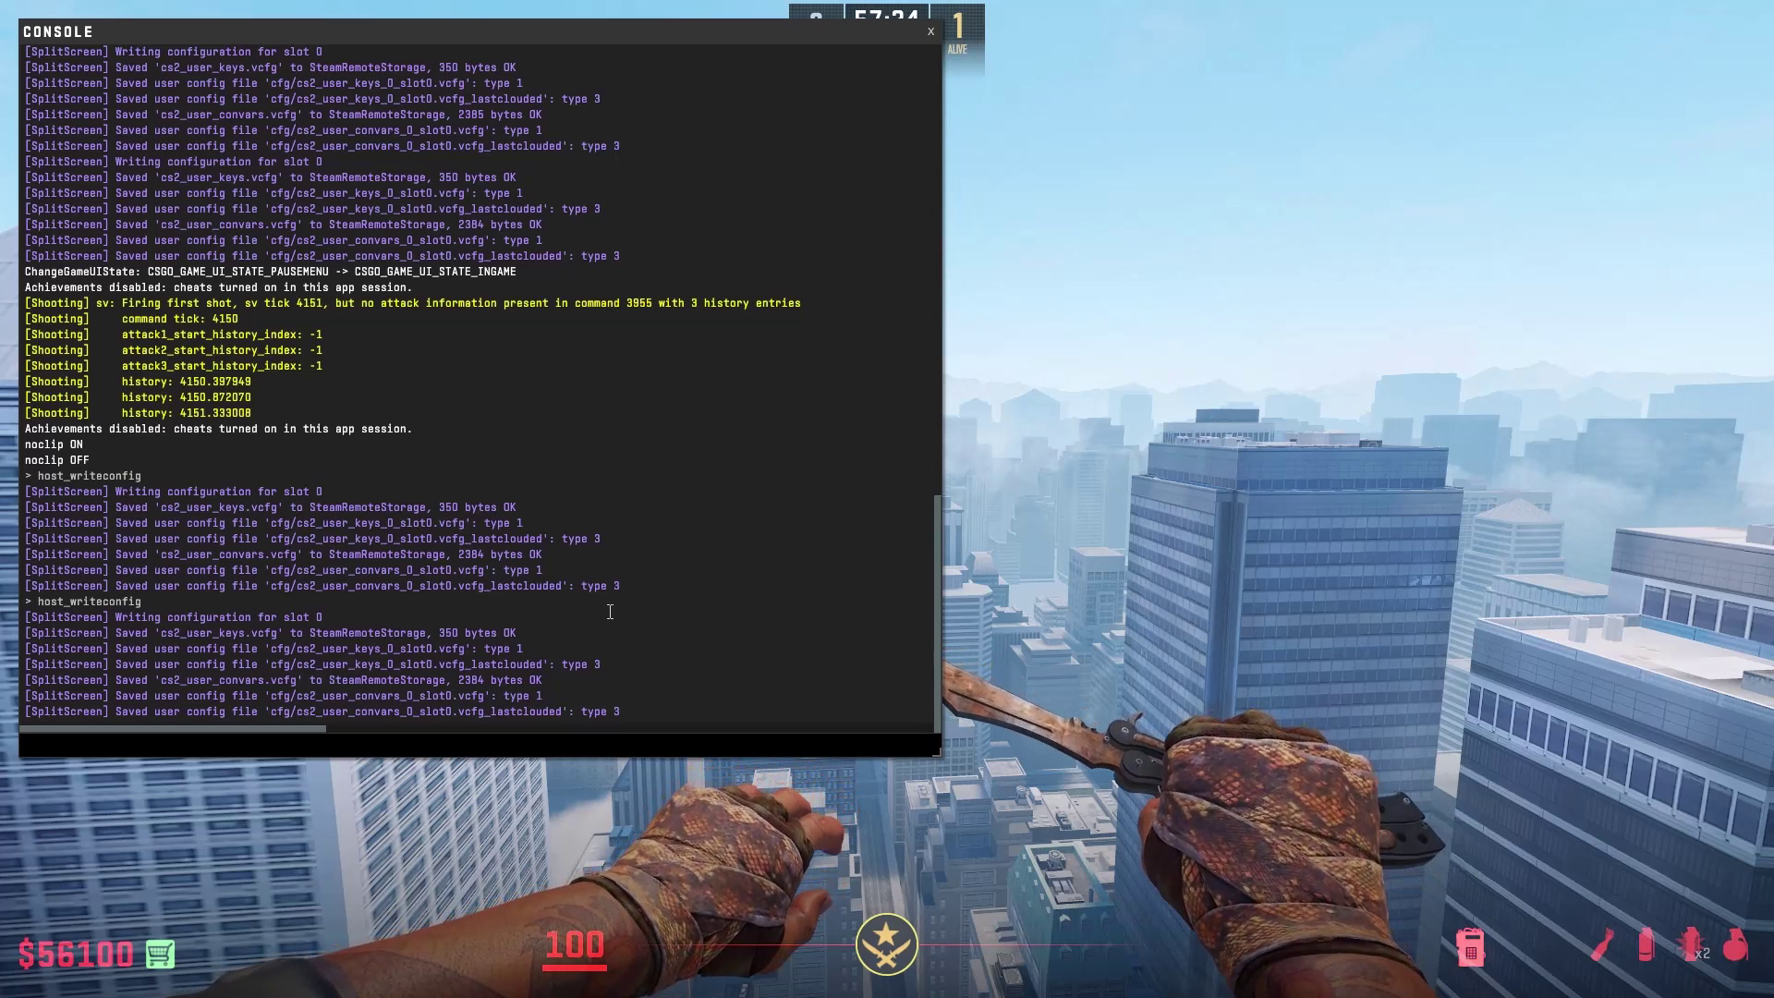
Step: Type and erase 'exec config' and 'exec 123' attempts in the console without running them
type("exec")
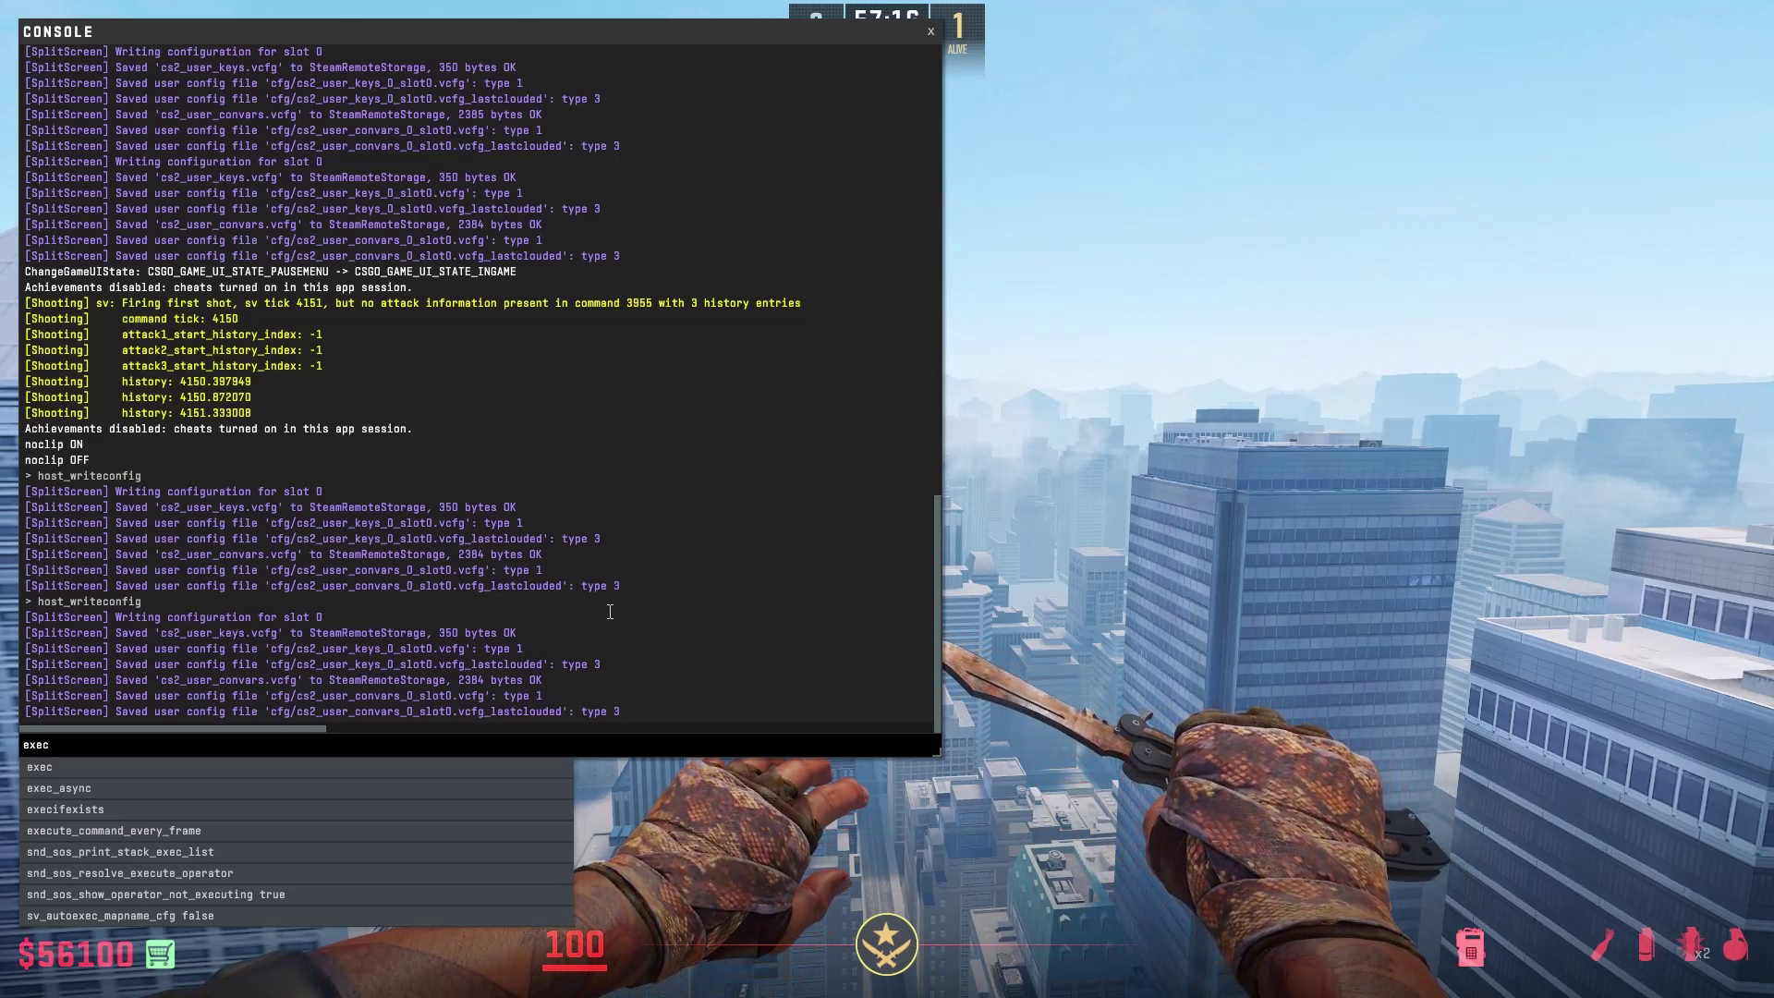
type("config")
key("BackSpace")
key("BackSpace")
key("BackSpace")
key("BackSpace")
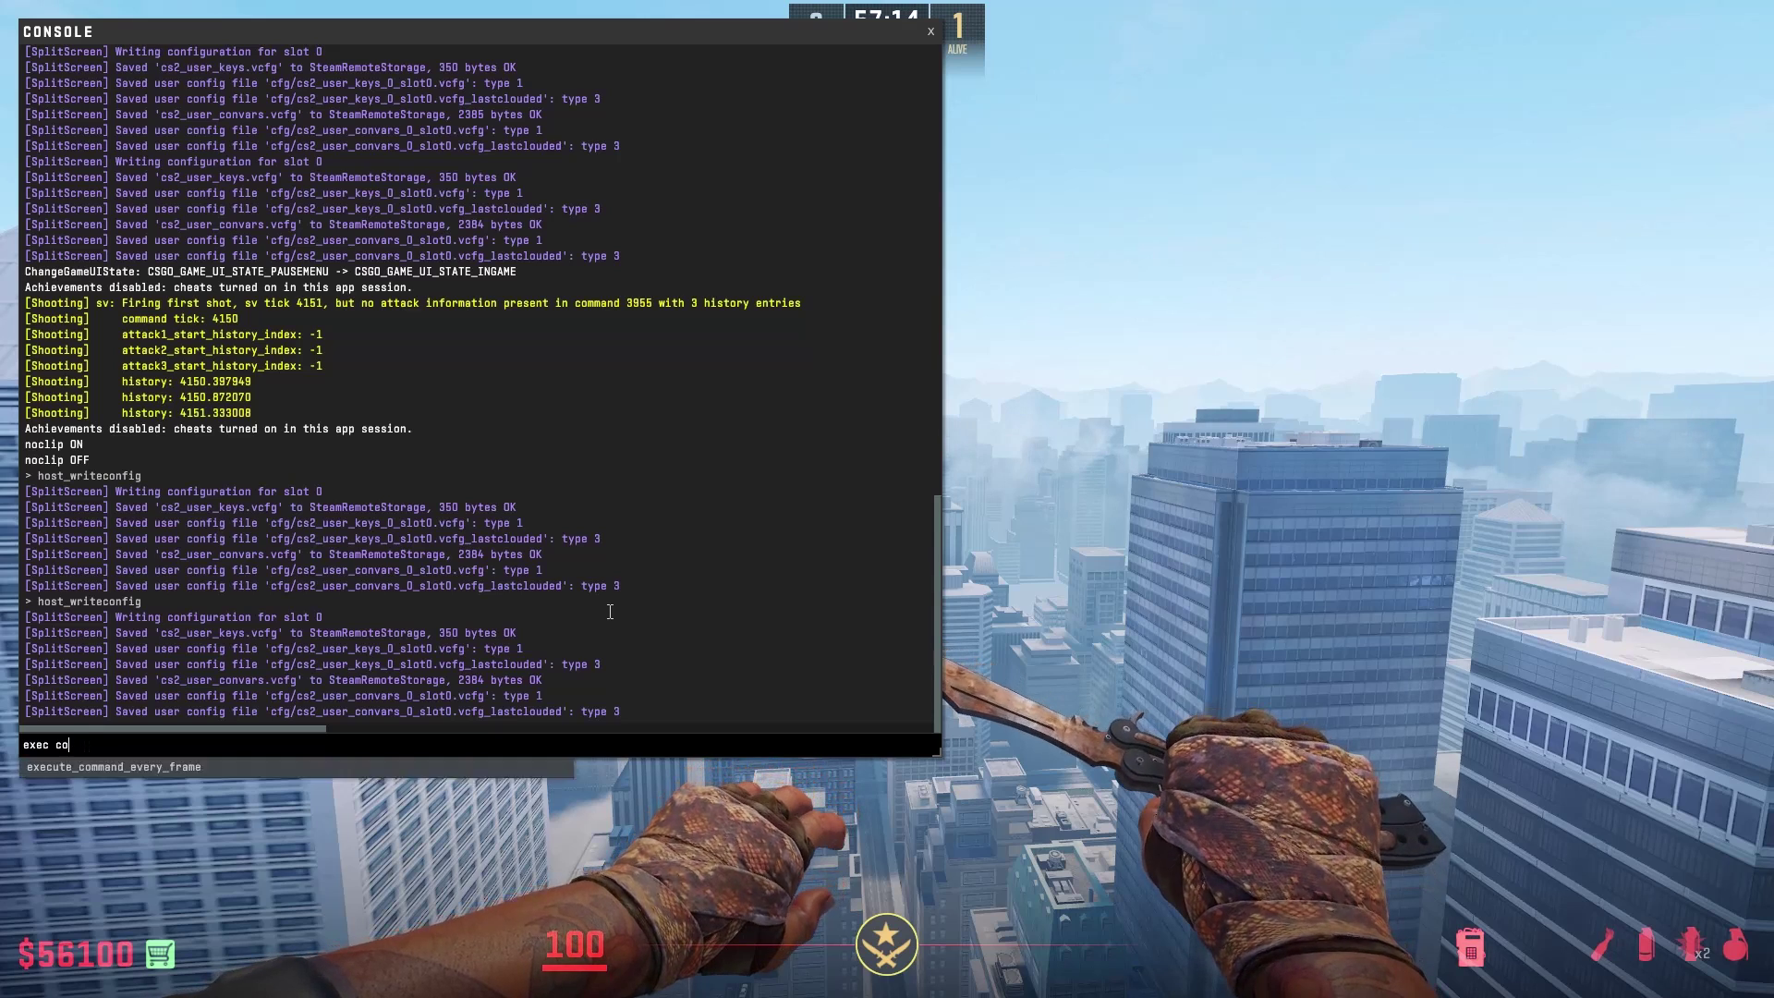
key("BackSpace")
key("BackSpace")
type("123")
key("BackSpace")
key("BackSpace")
key("BackSpace")
key("BackSpace")
key("BackSpace")
key("BackSpace")
key("BackSpace")
key("BackSpace")
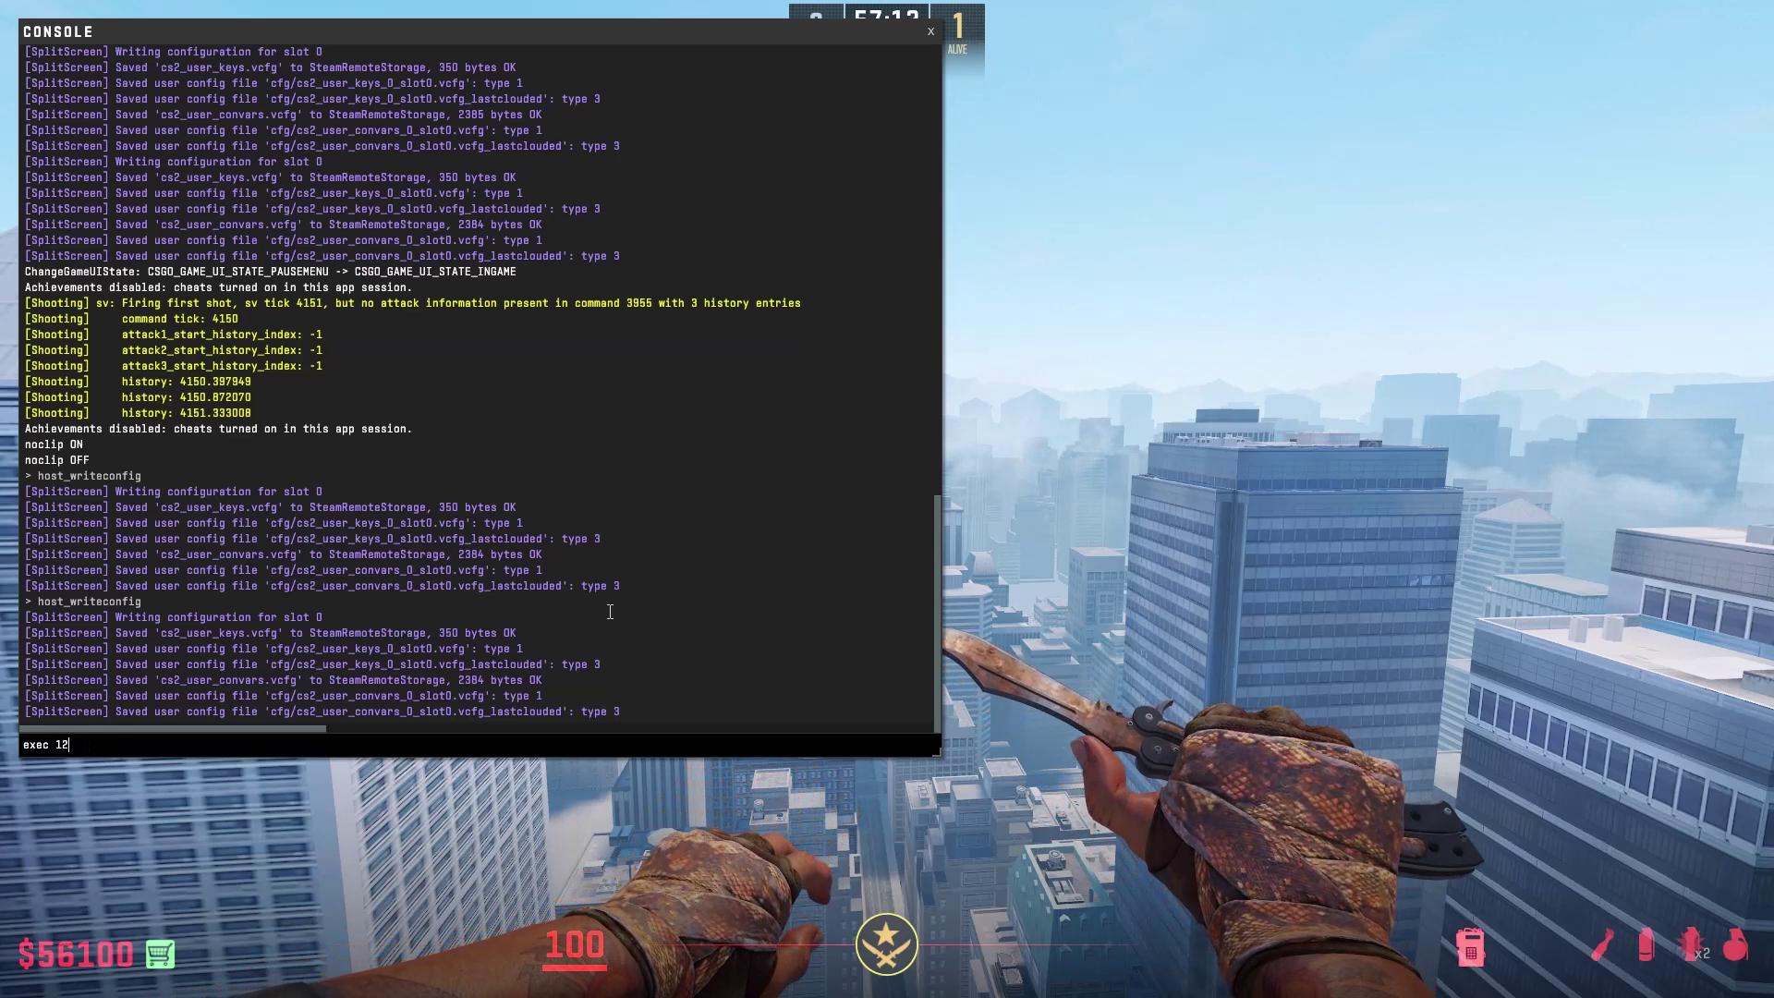
Step: Type and clear 'autoexec.cfg', select some save-log lines, and close the console
type("autoexec")
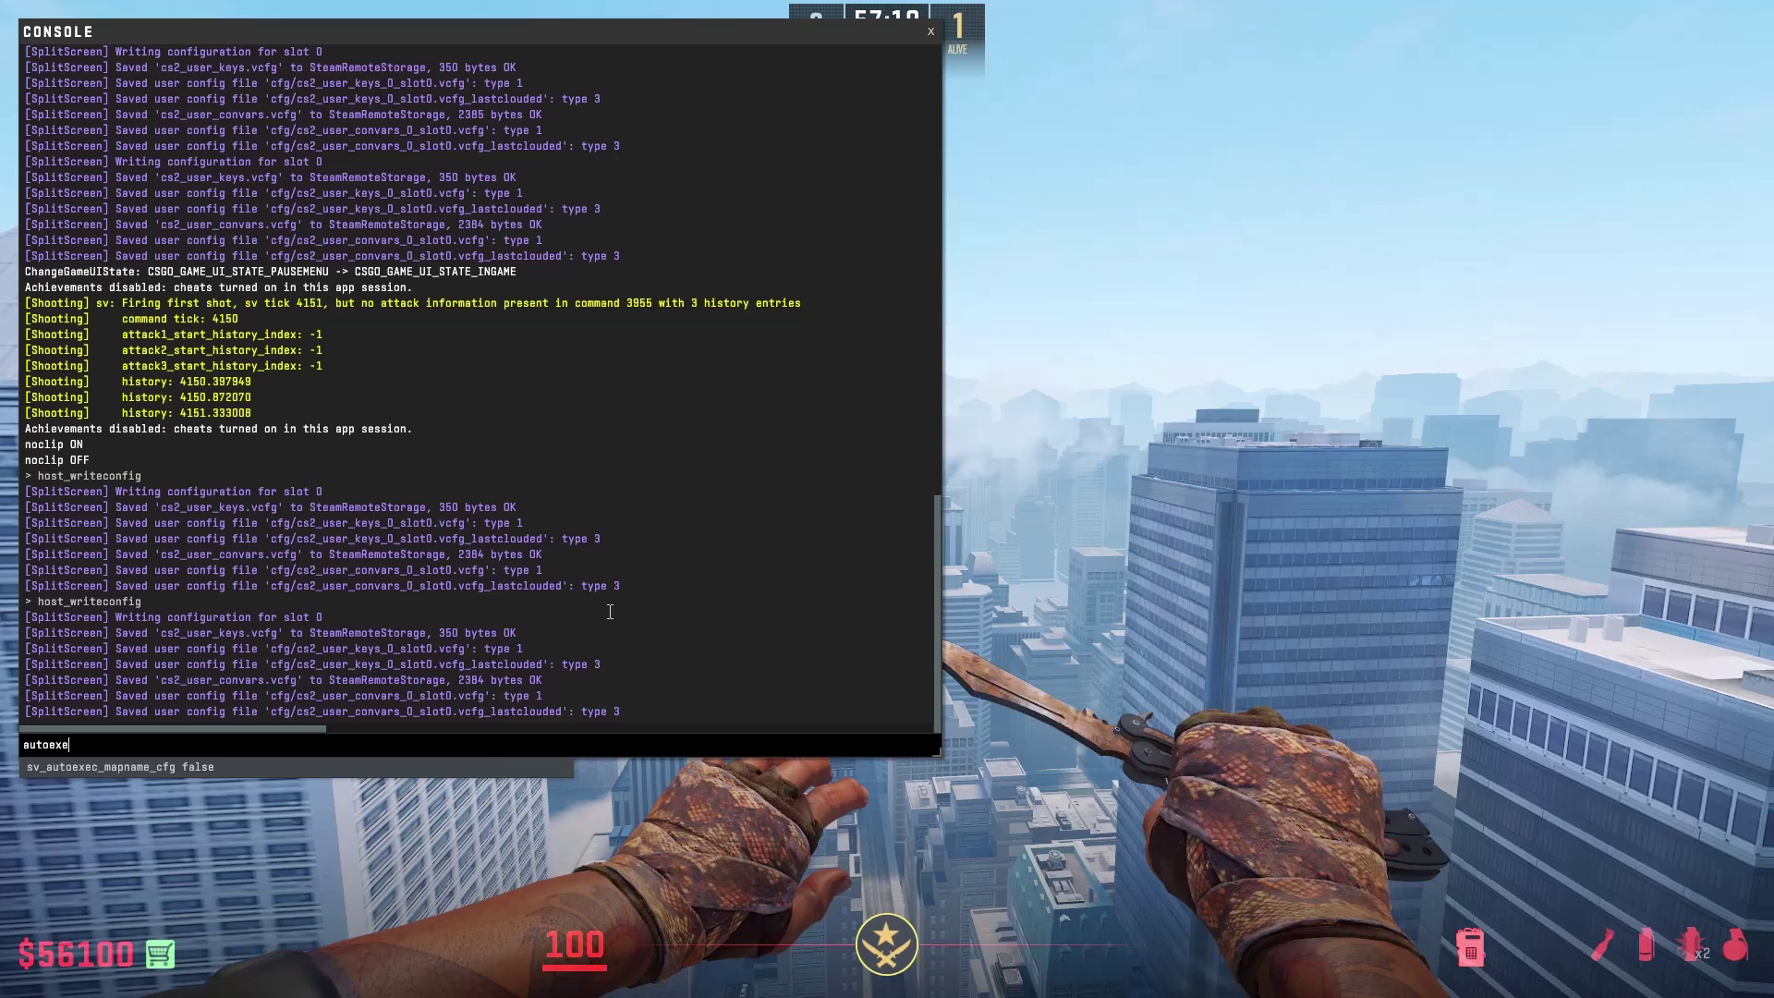
key("BackSpace")
key("BackSpace")
key("BackSpace")
key("BackSpace")
key("BackSpace")
key("BackSpace")
key("BackSpace")
key("BackSpace")
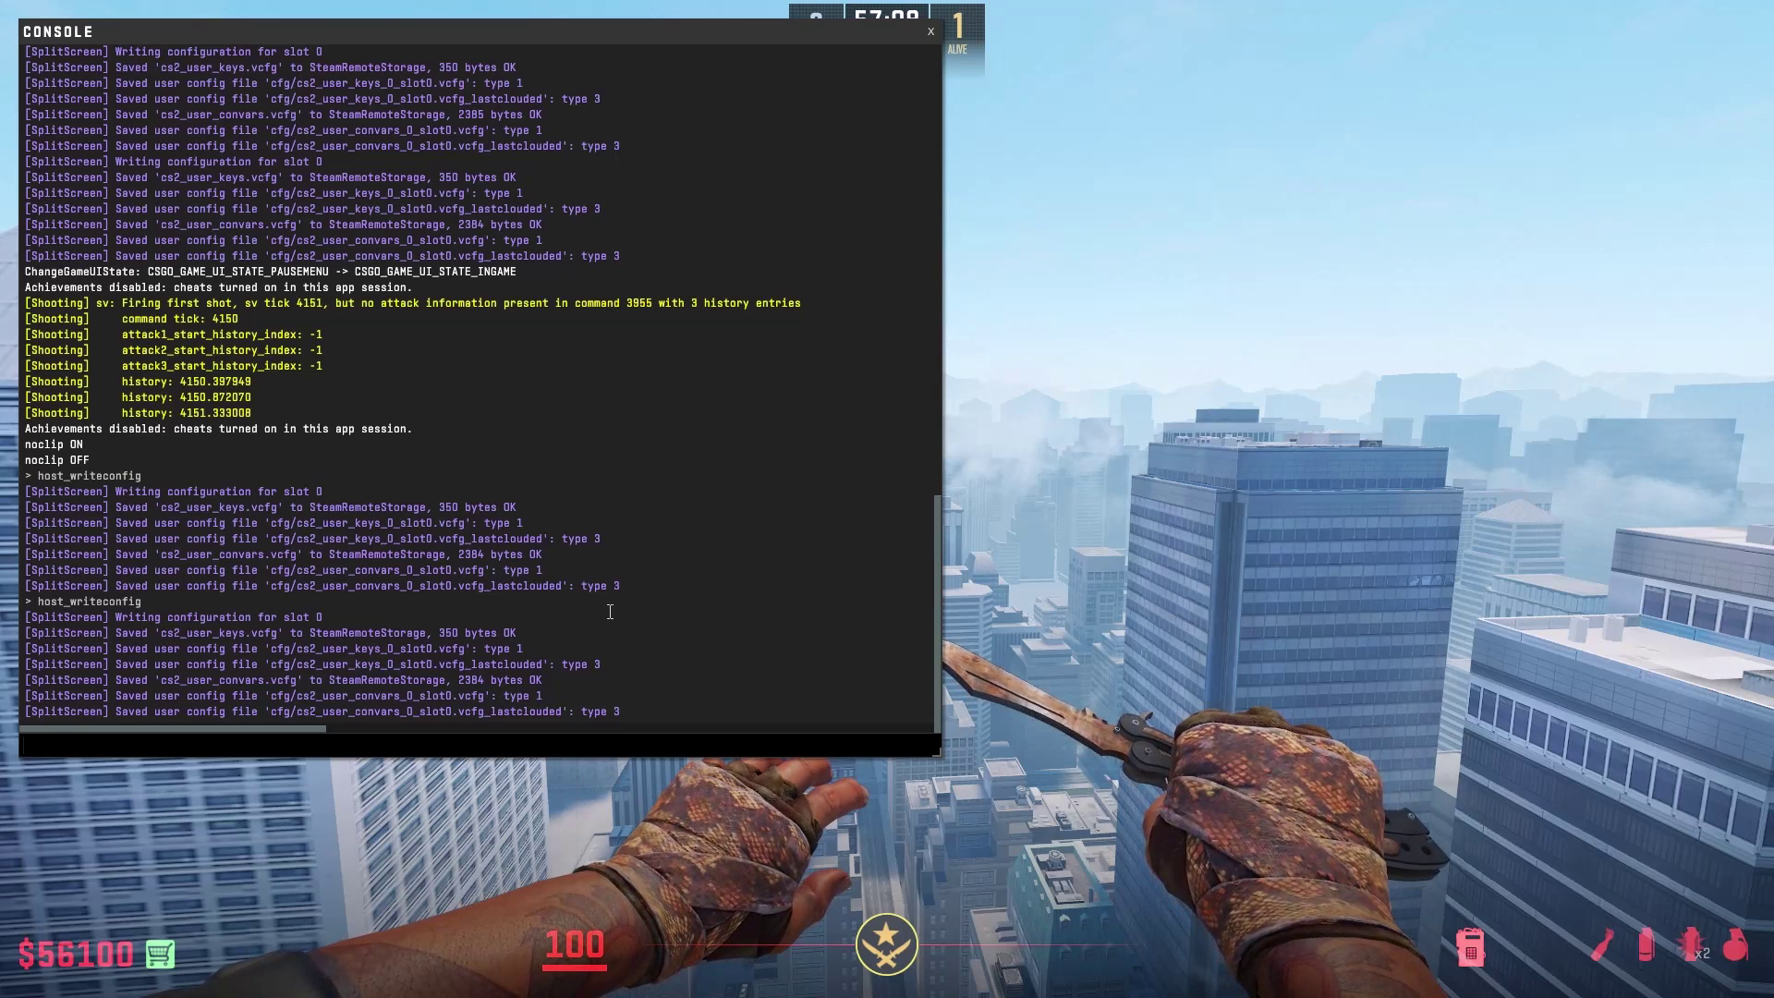
type("autoexec.cfg")
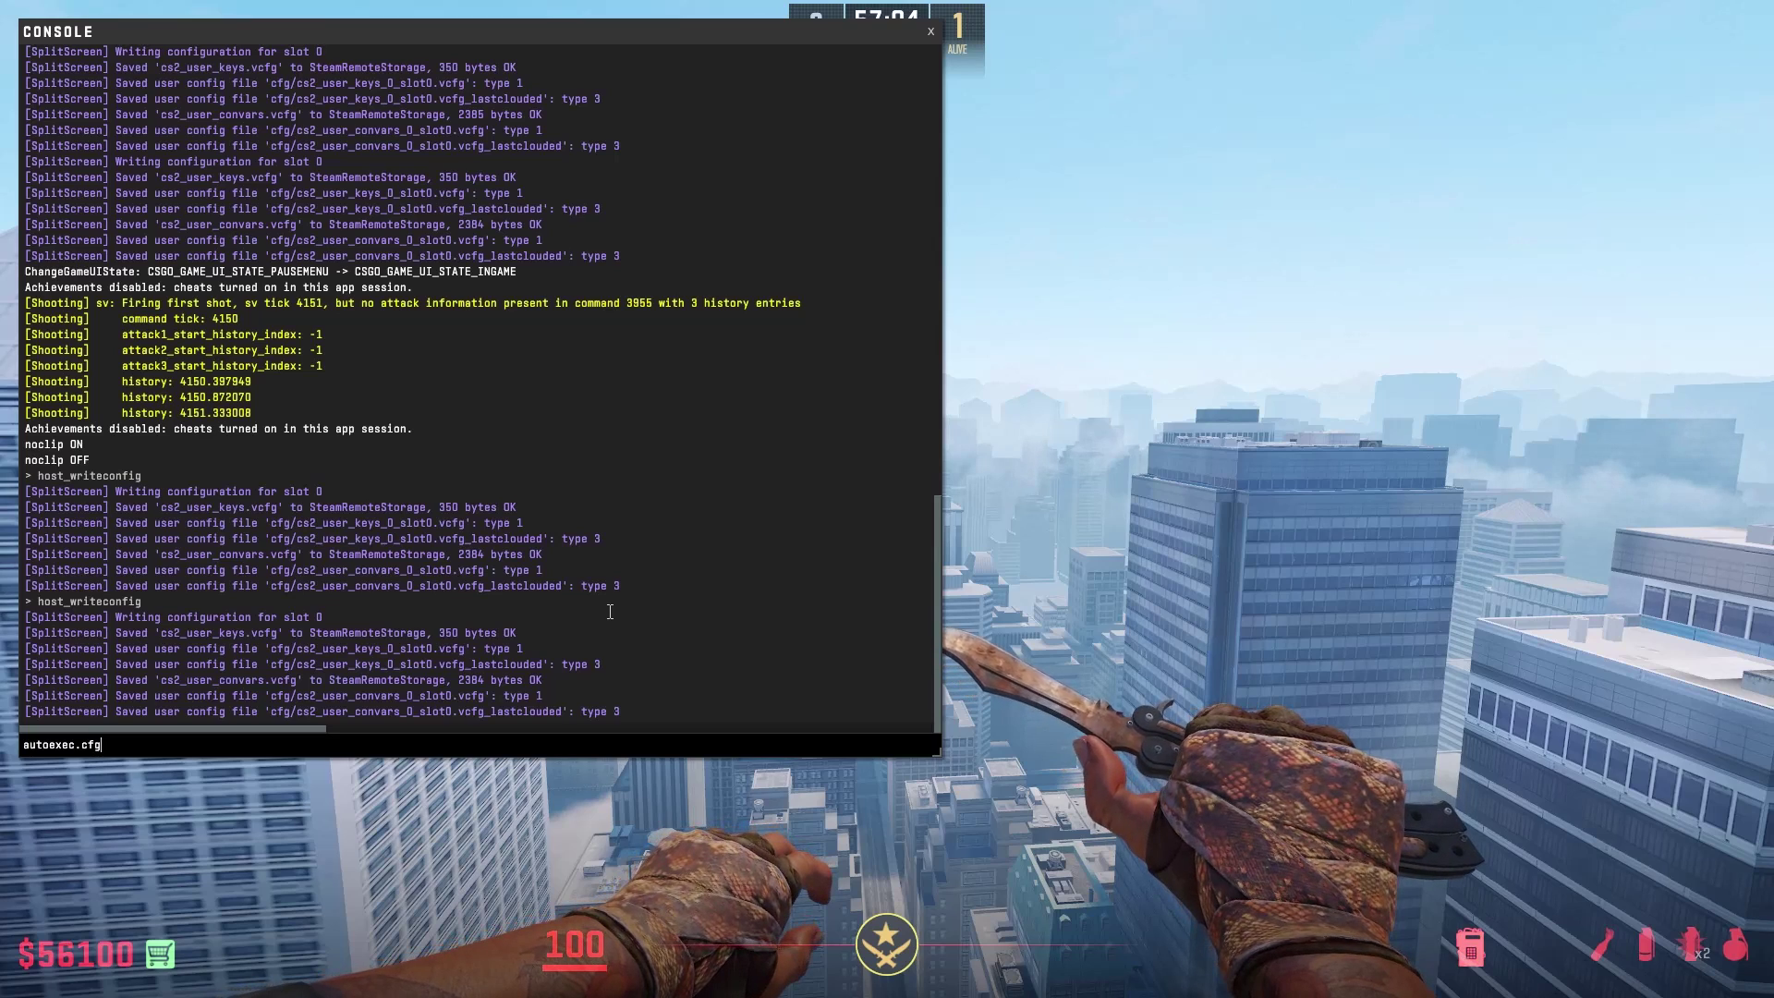
key("BackSpace")
key("BackSpace")
key("BackSpace")
key("BackSpace")
key("BackSpace")
key("BackSpace")
key("BackSpace")
key("BackSpace")
key("BackSpace")
key("BackSpace")
key("BackSpace")
key("BackSpace")
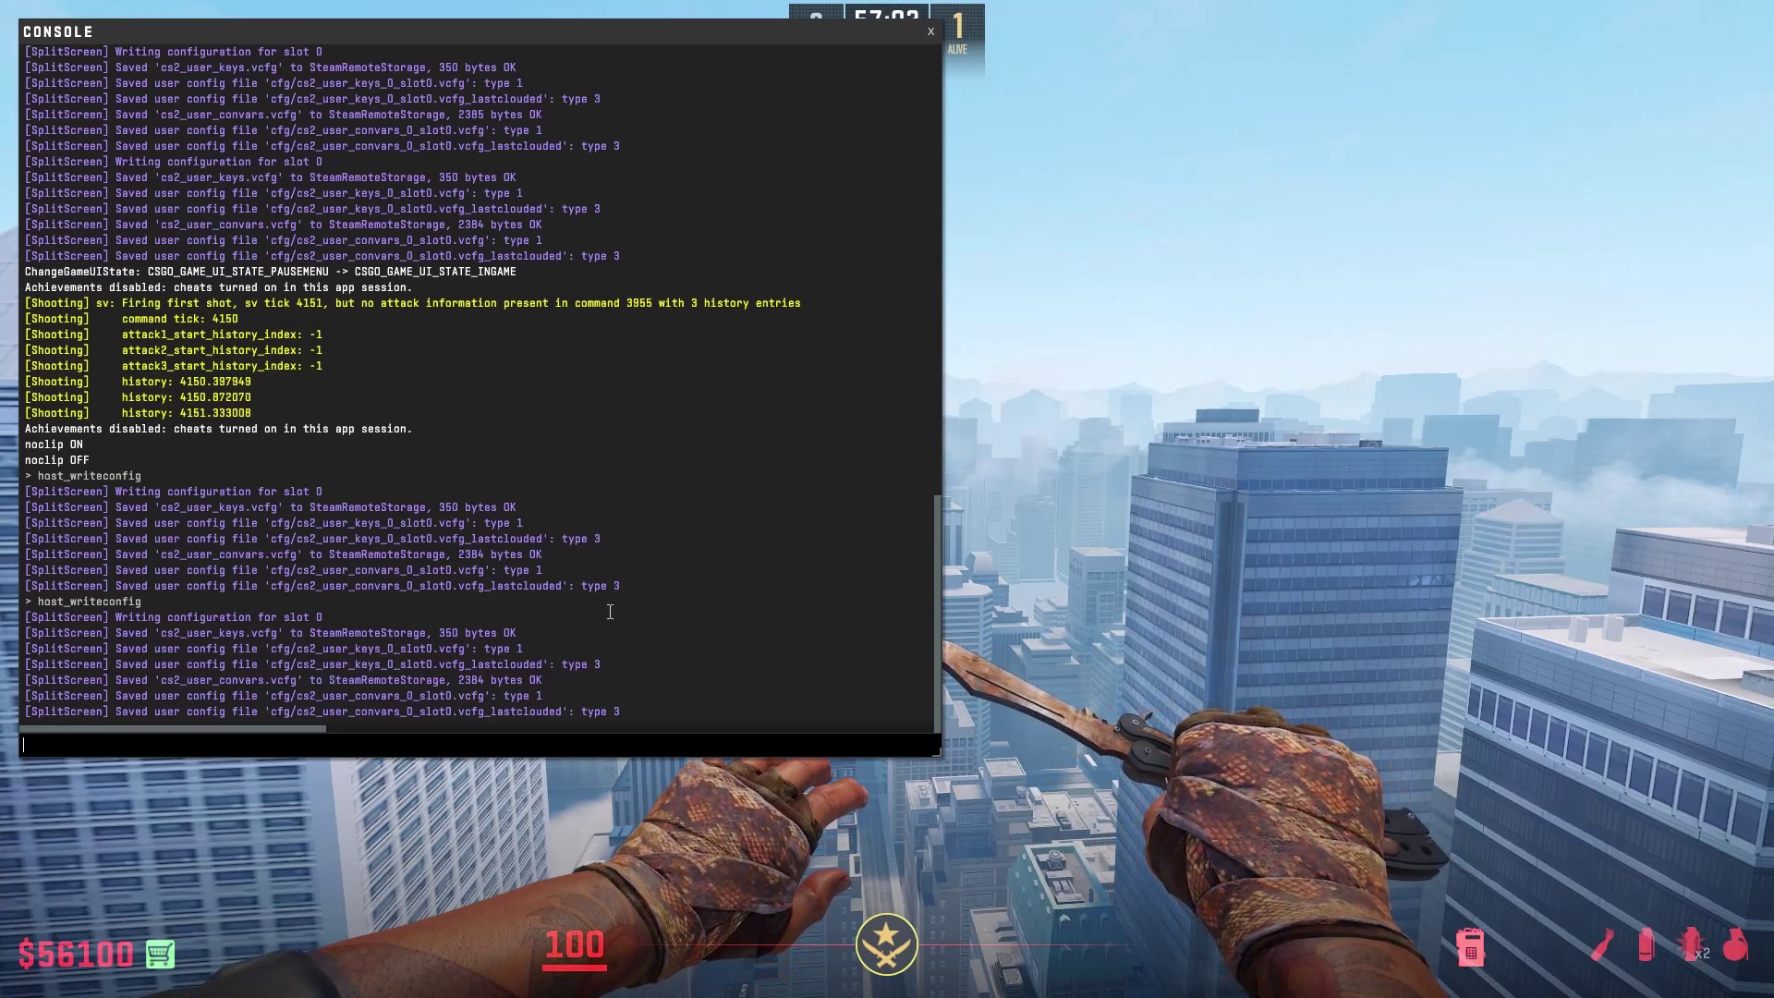
left_click_drag(600, 698, 25, 633)
key("grave")
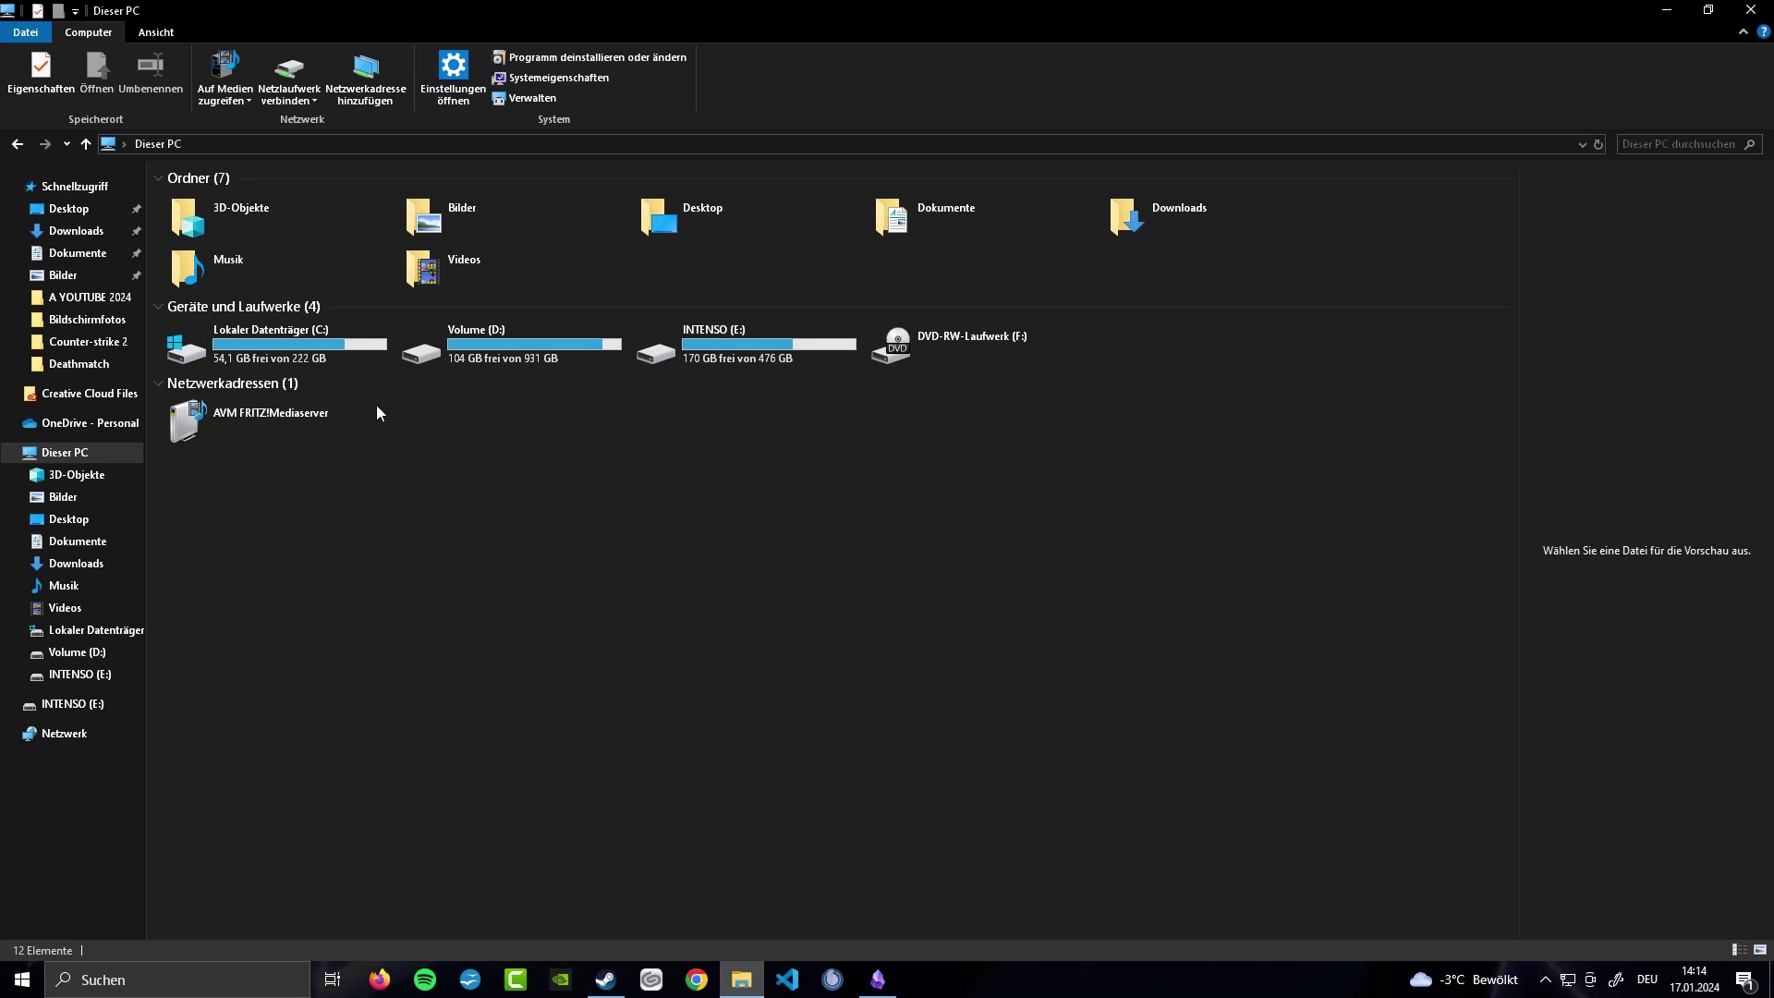
Step: Navigate from This PC through drive C: and Programme (x86) into the Steam folder
double_click(310, 346)
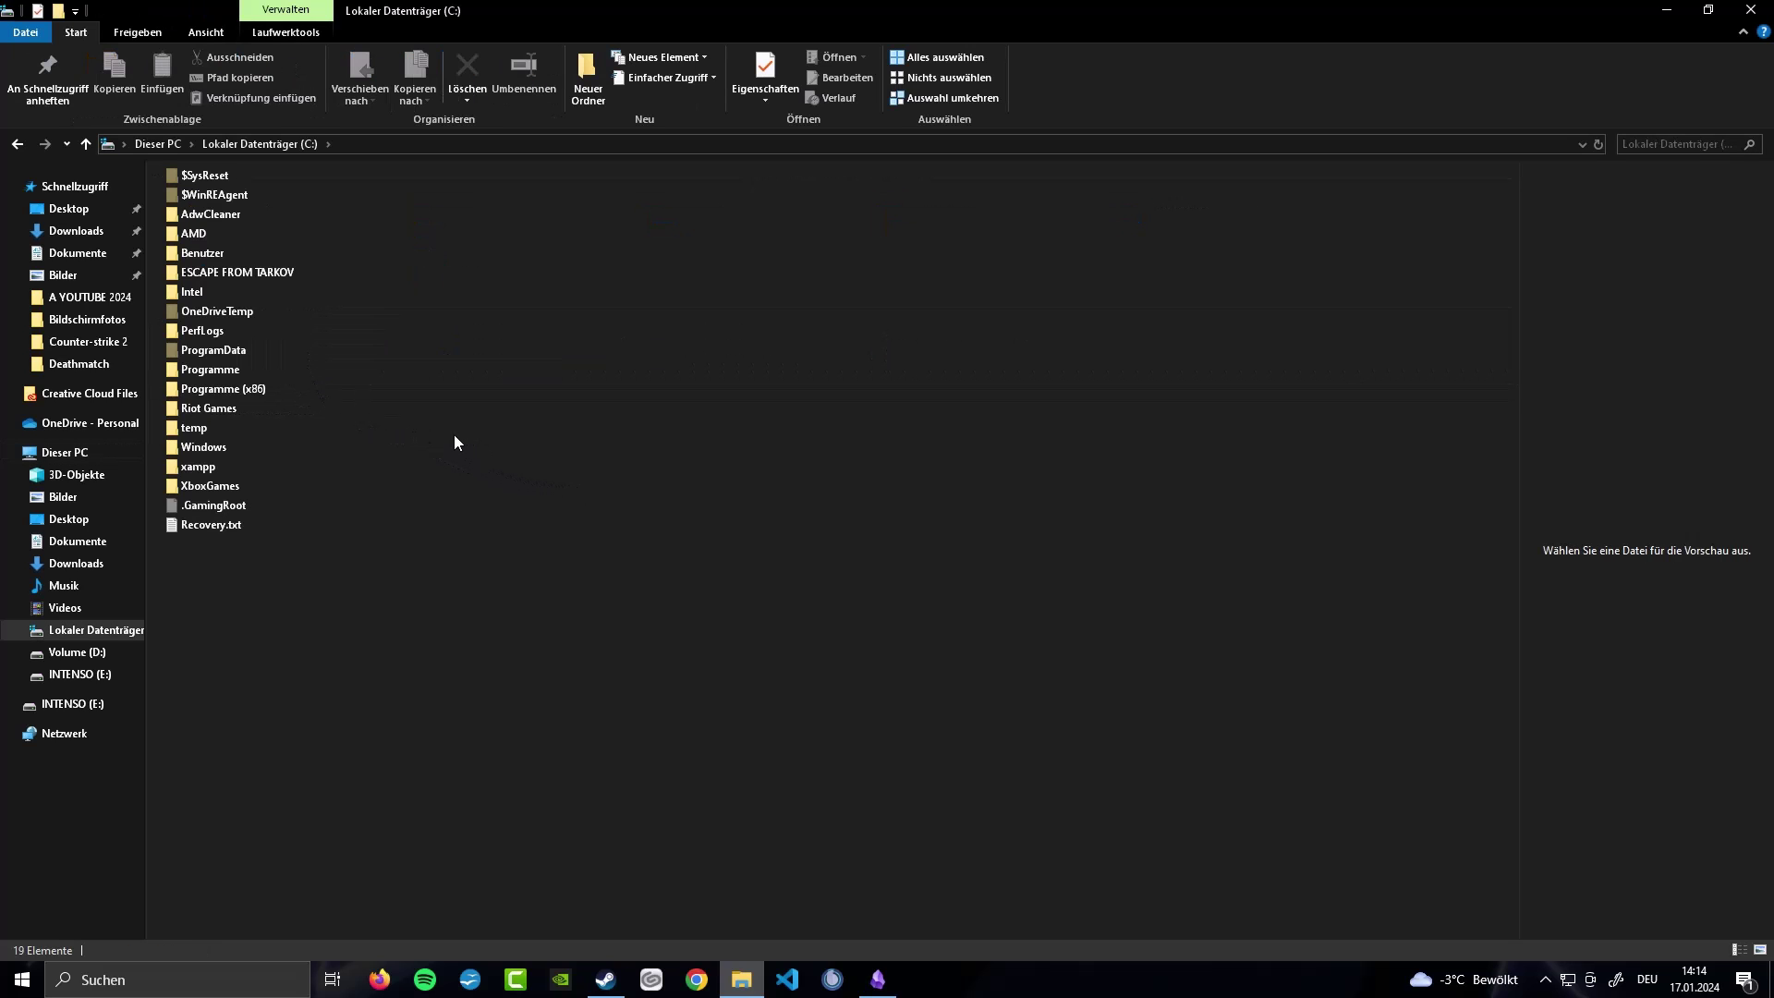
double_click(267, 388)
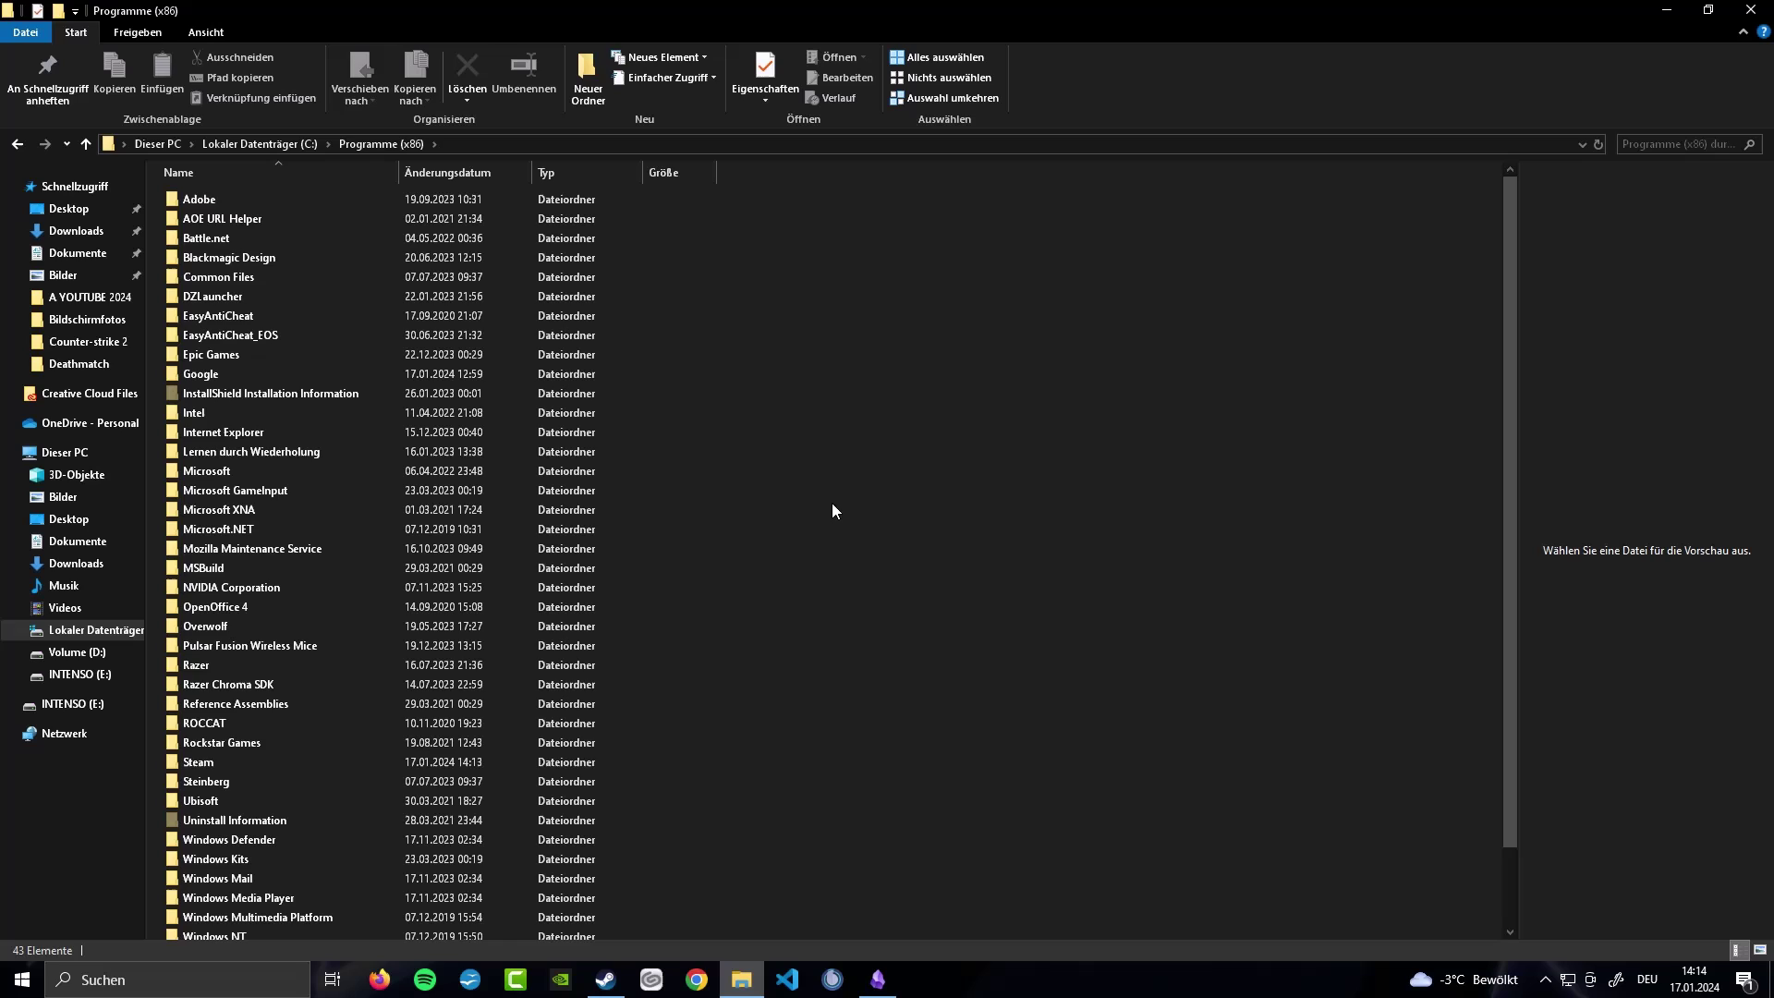
double_click(242, 763)
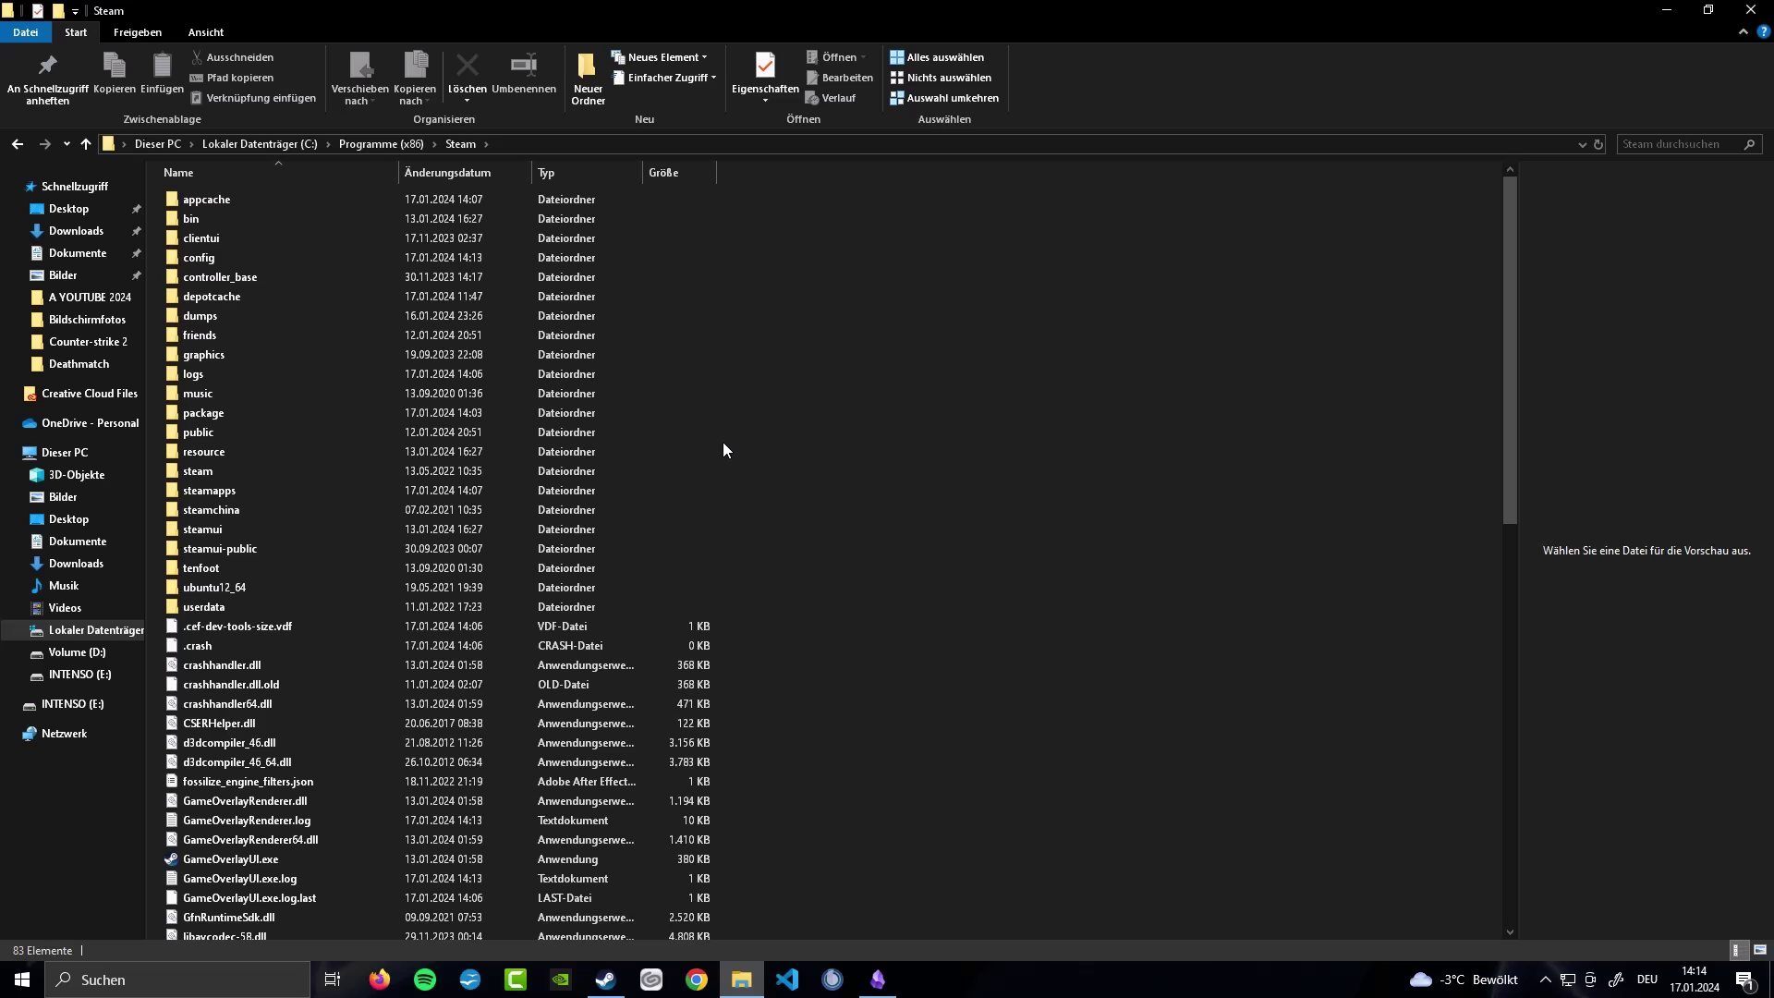
Step: Open Steam's userdata folder to list its numbered account folders
double_click(276, 606)
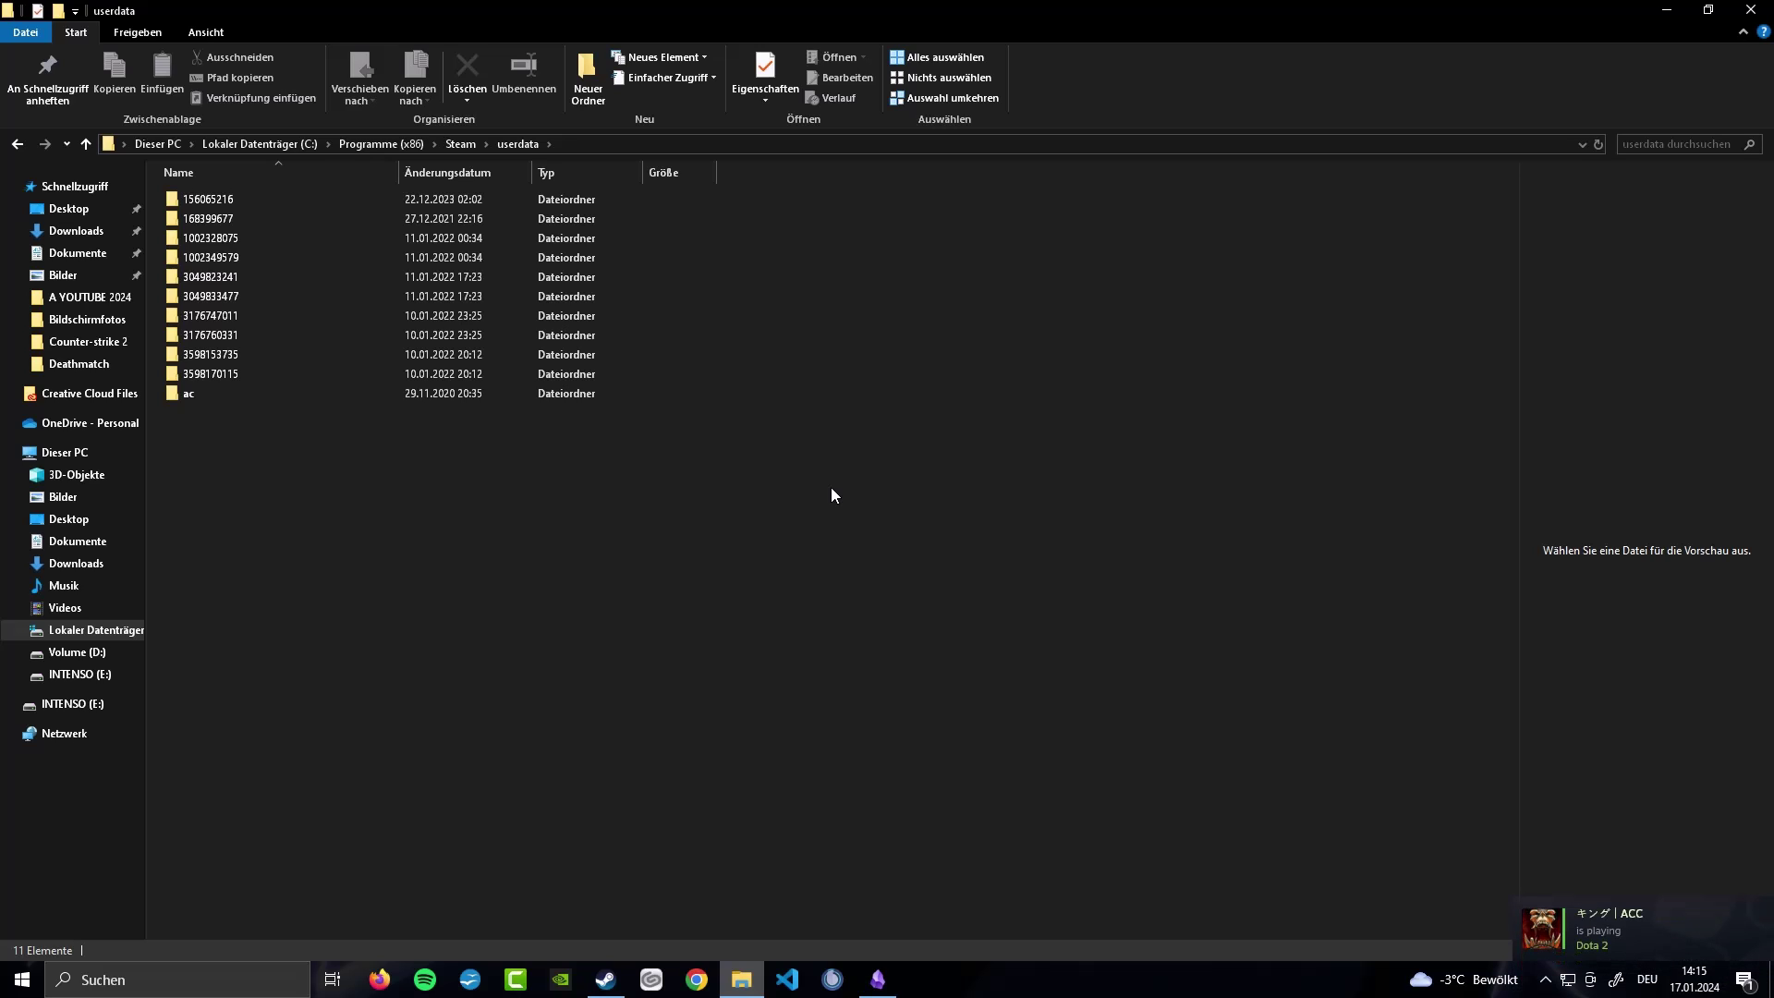
Step: Switch to Steam and open the inventory's trade offer privacy page
key("alt+Tab")
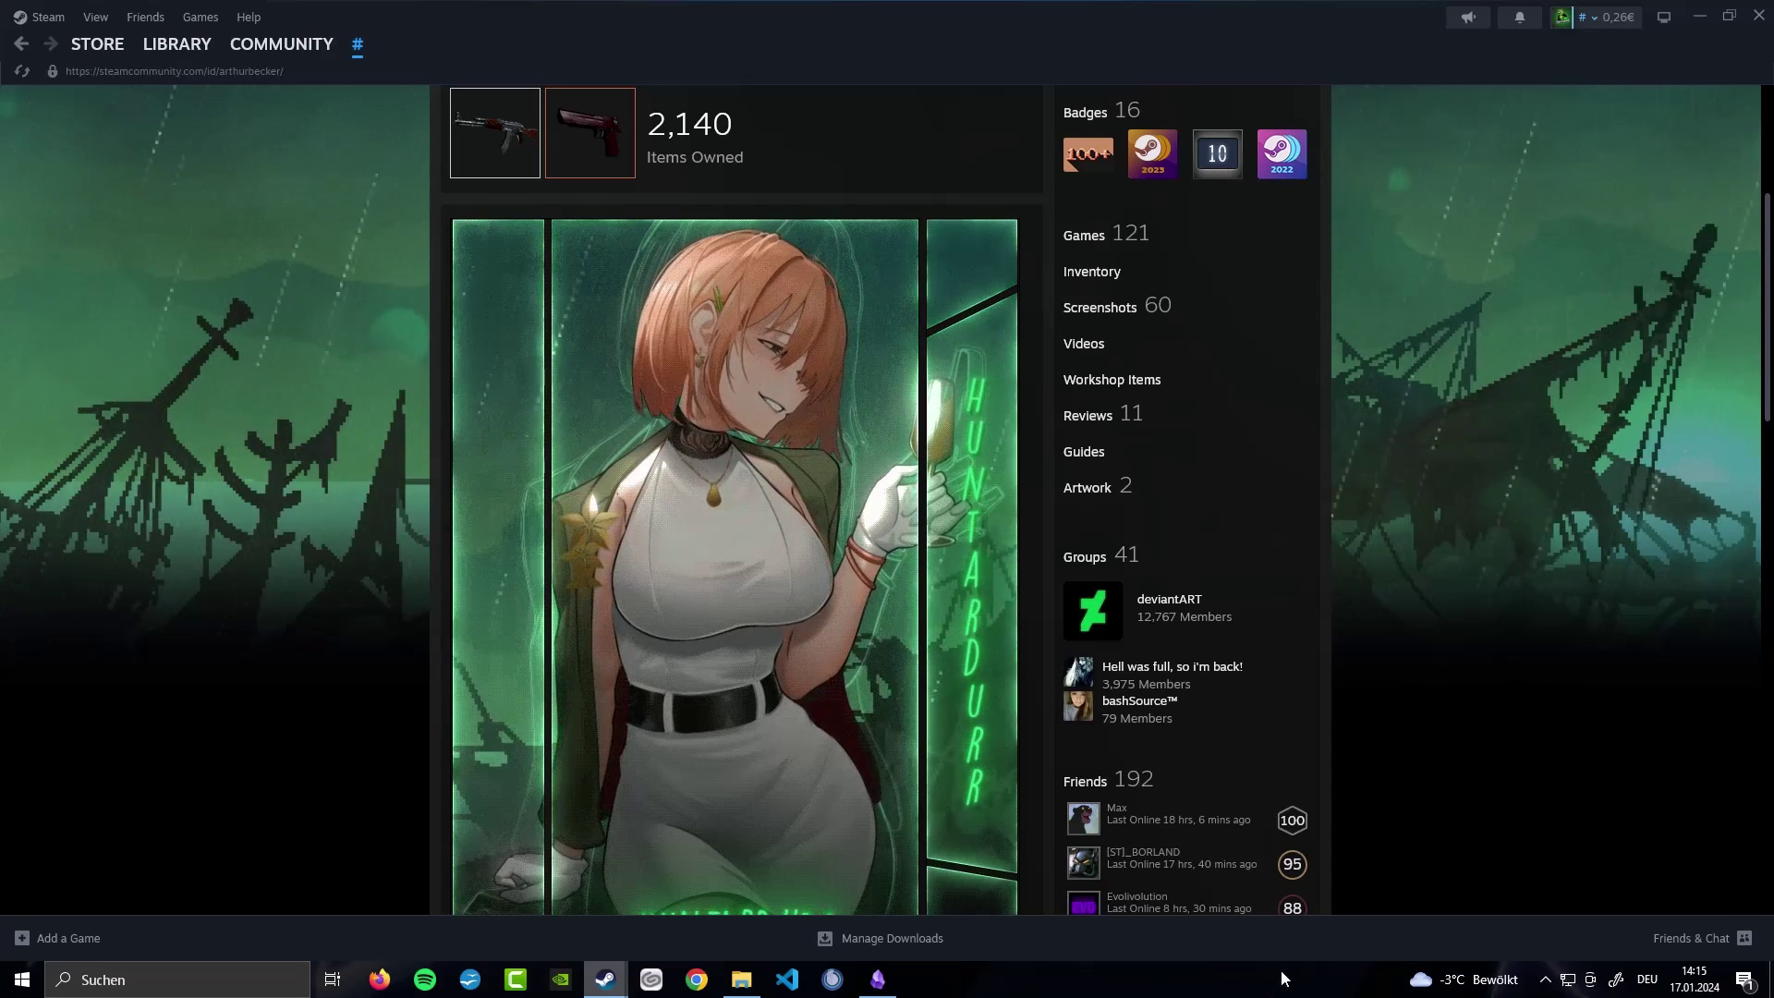
left_click(1104, 277)
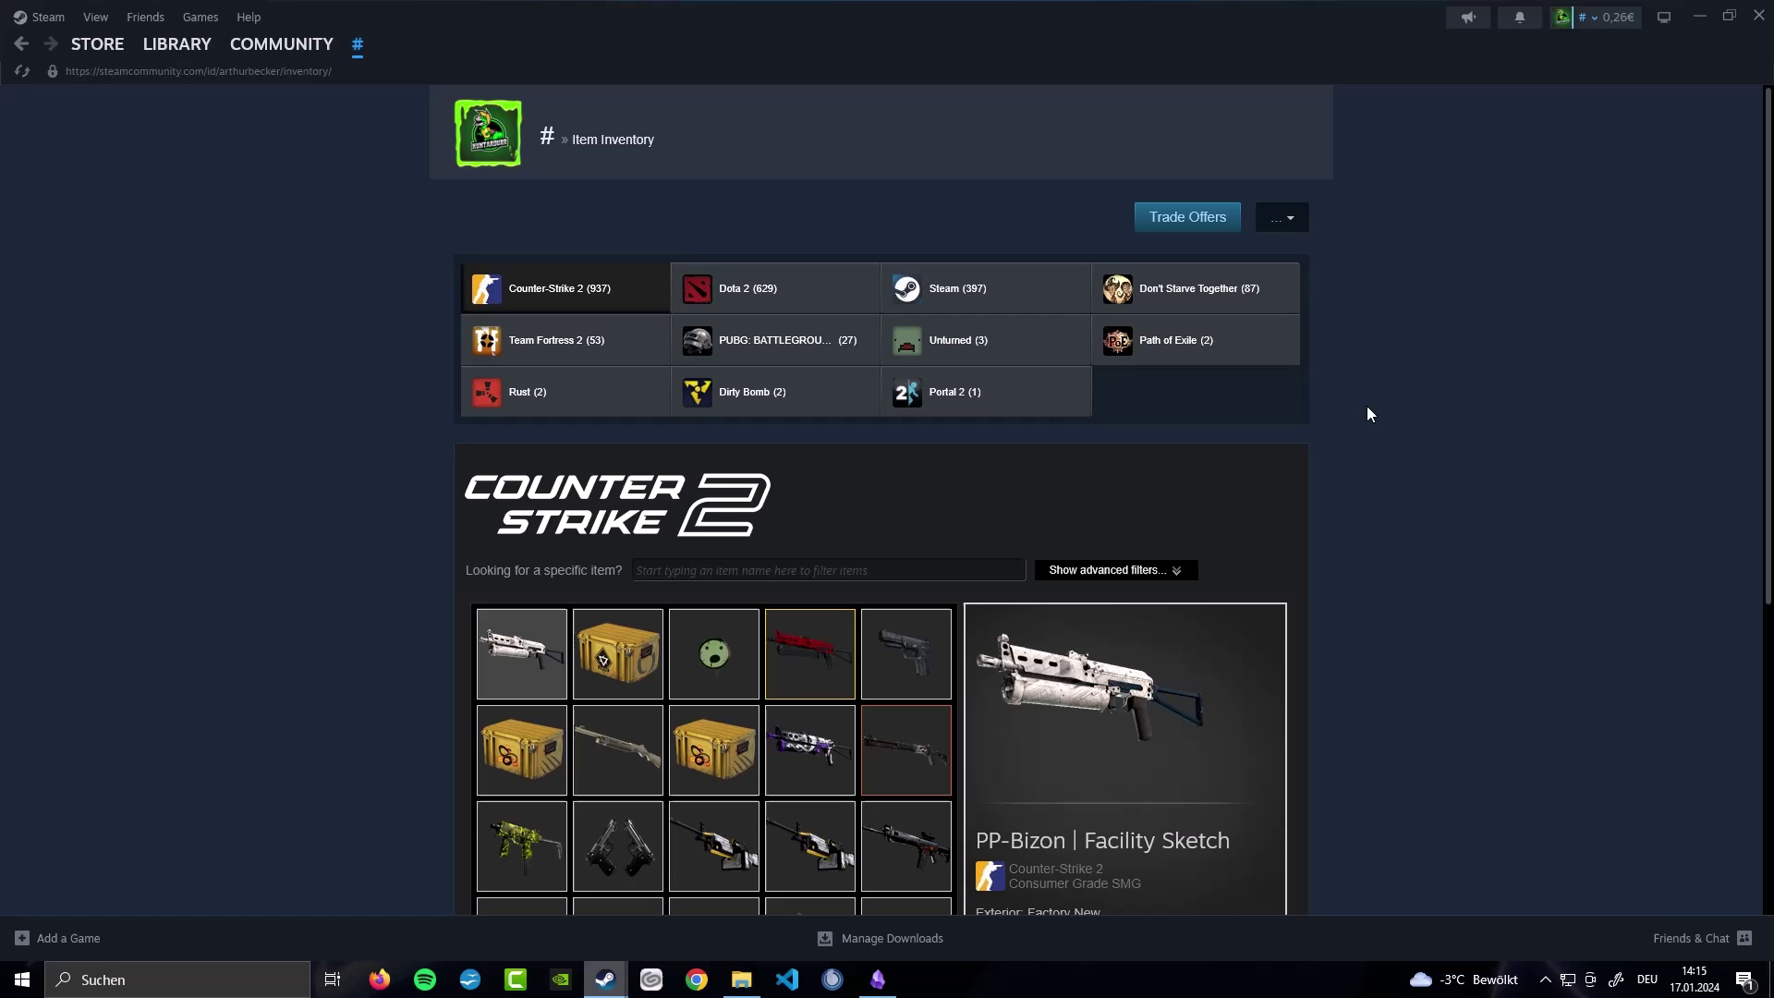
left_click(1187, 216)
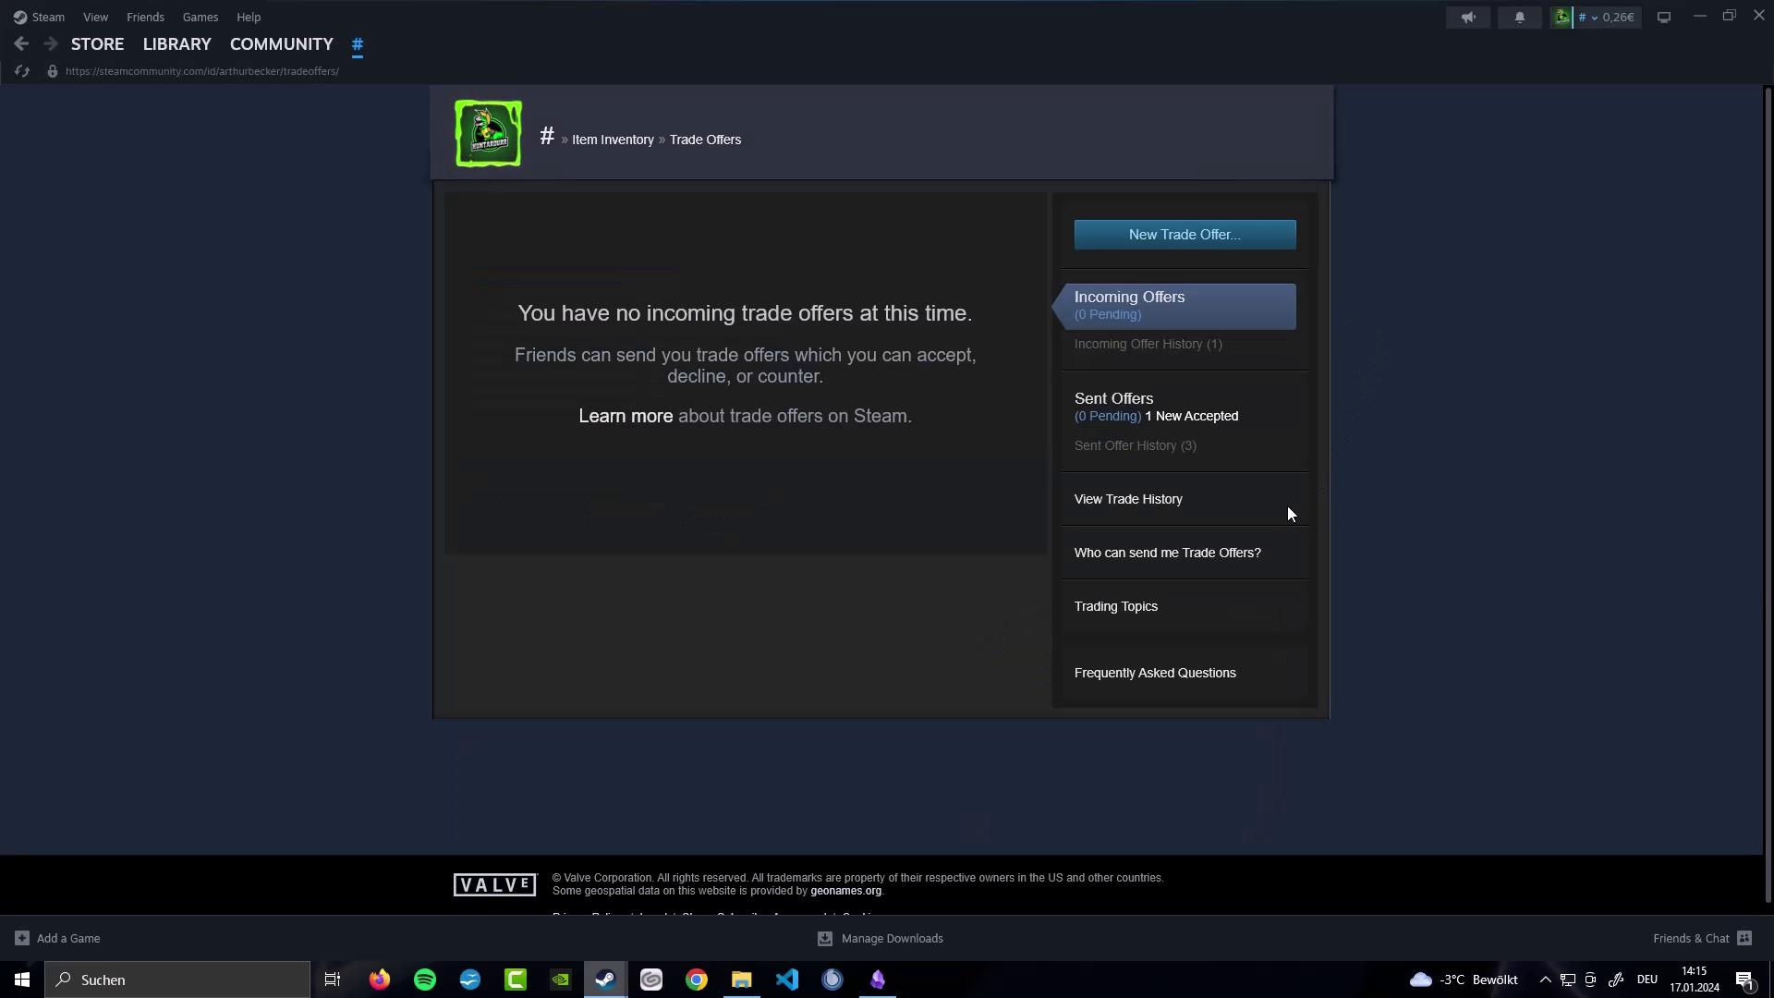
left_click(1208, 555)
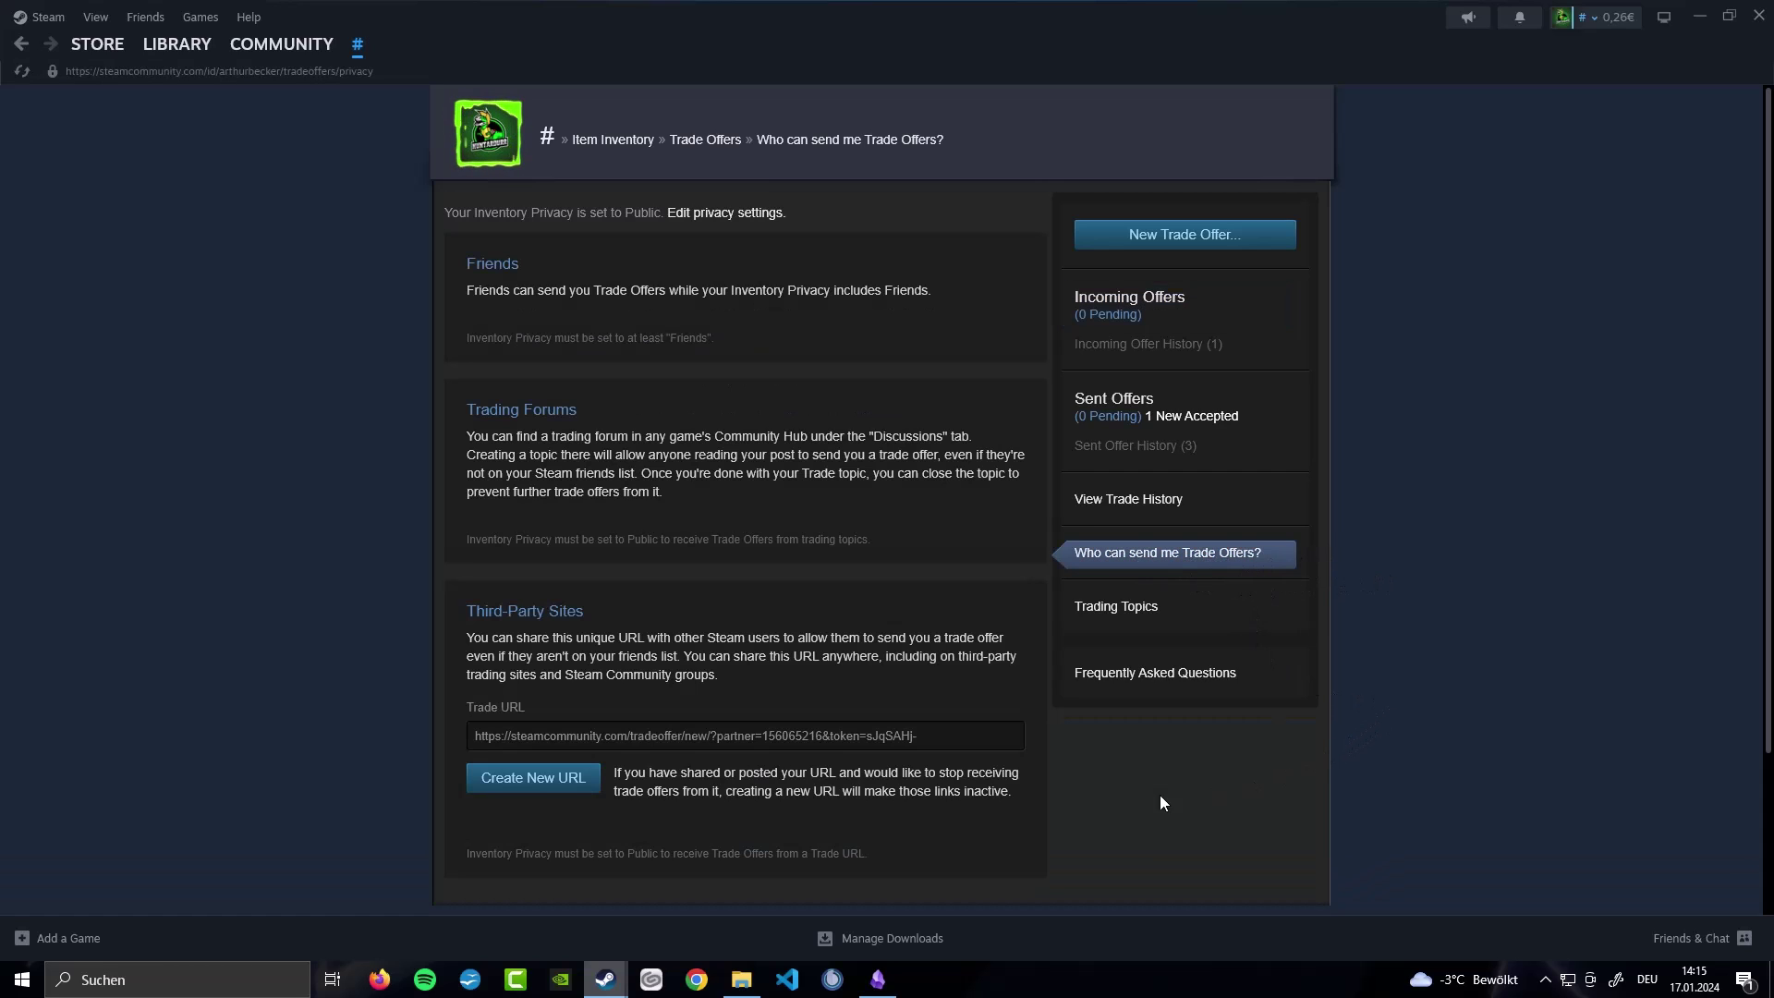
Step: Highlight the account's partner number in the Trade URL and return to the userdata folder
left_click(765, 739)
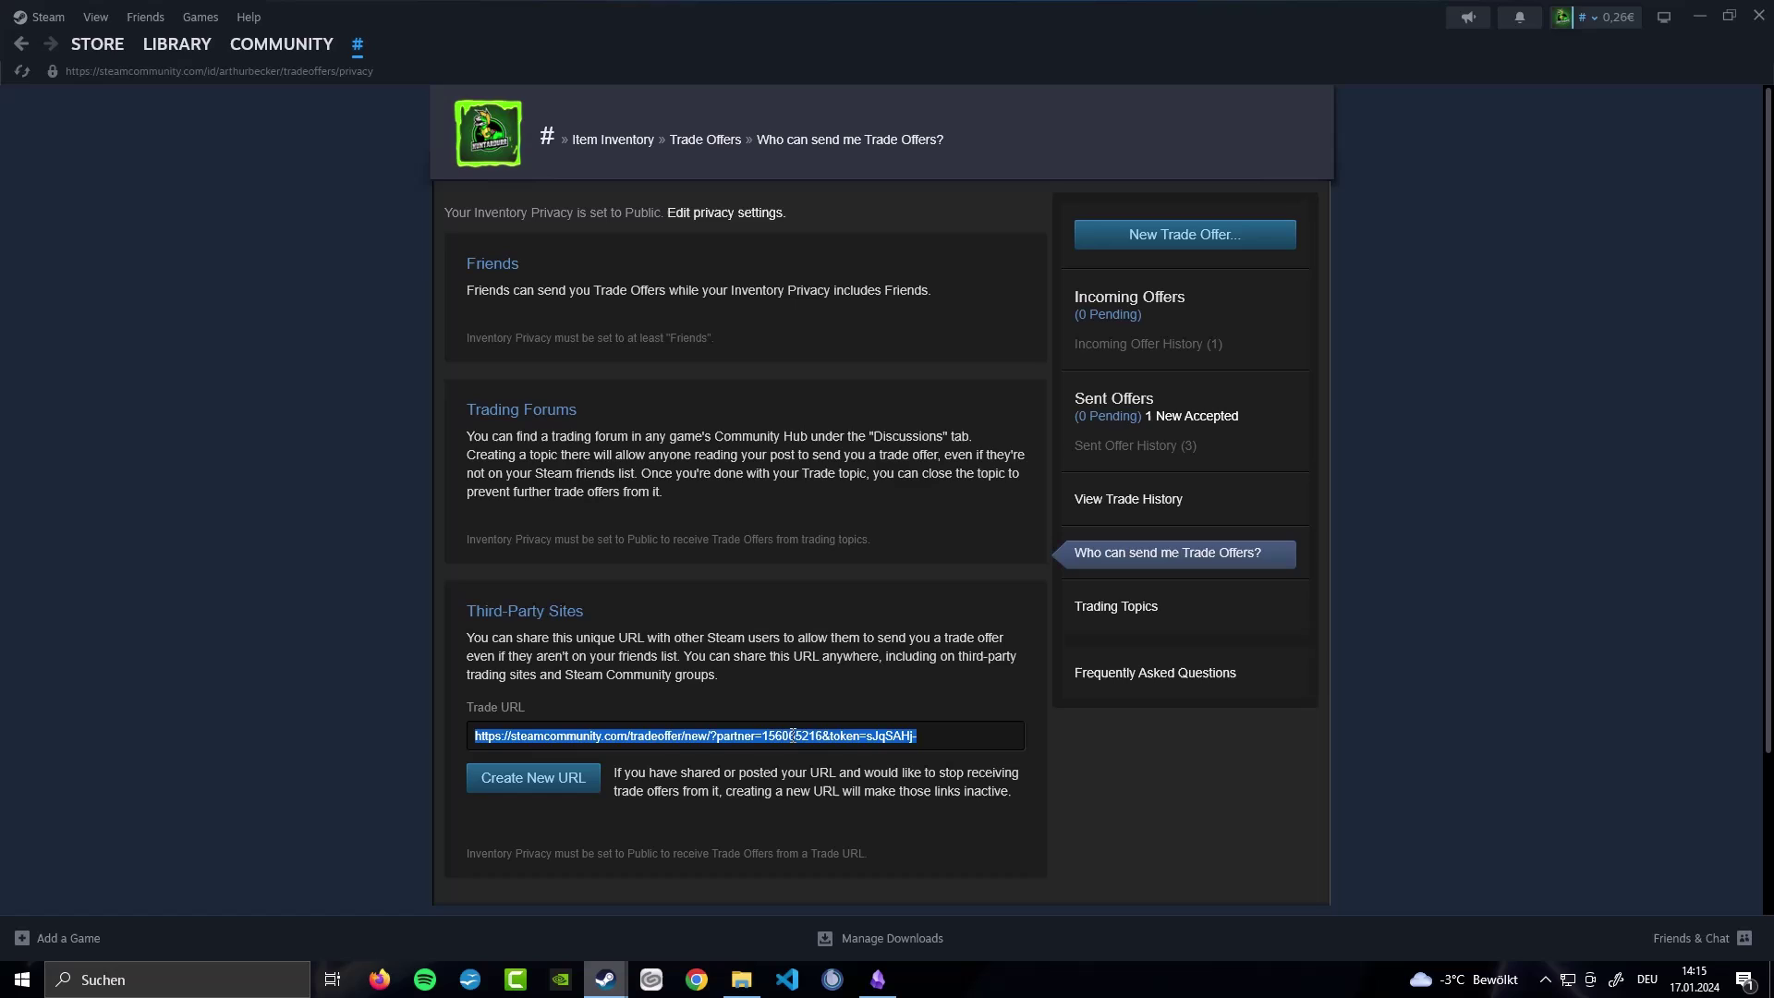
left_click(765, 737)
left_click_drag(765, 736, 821, 739)
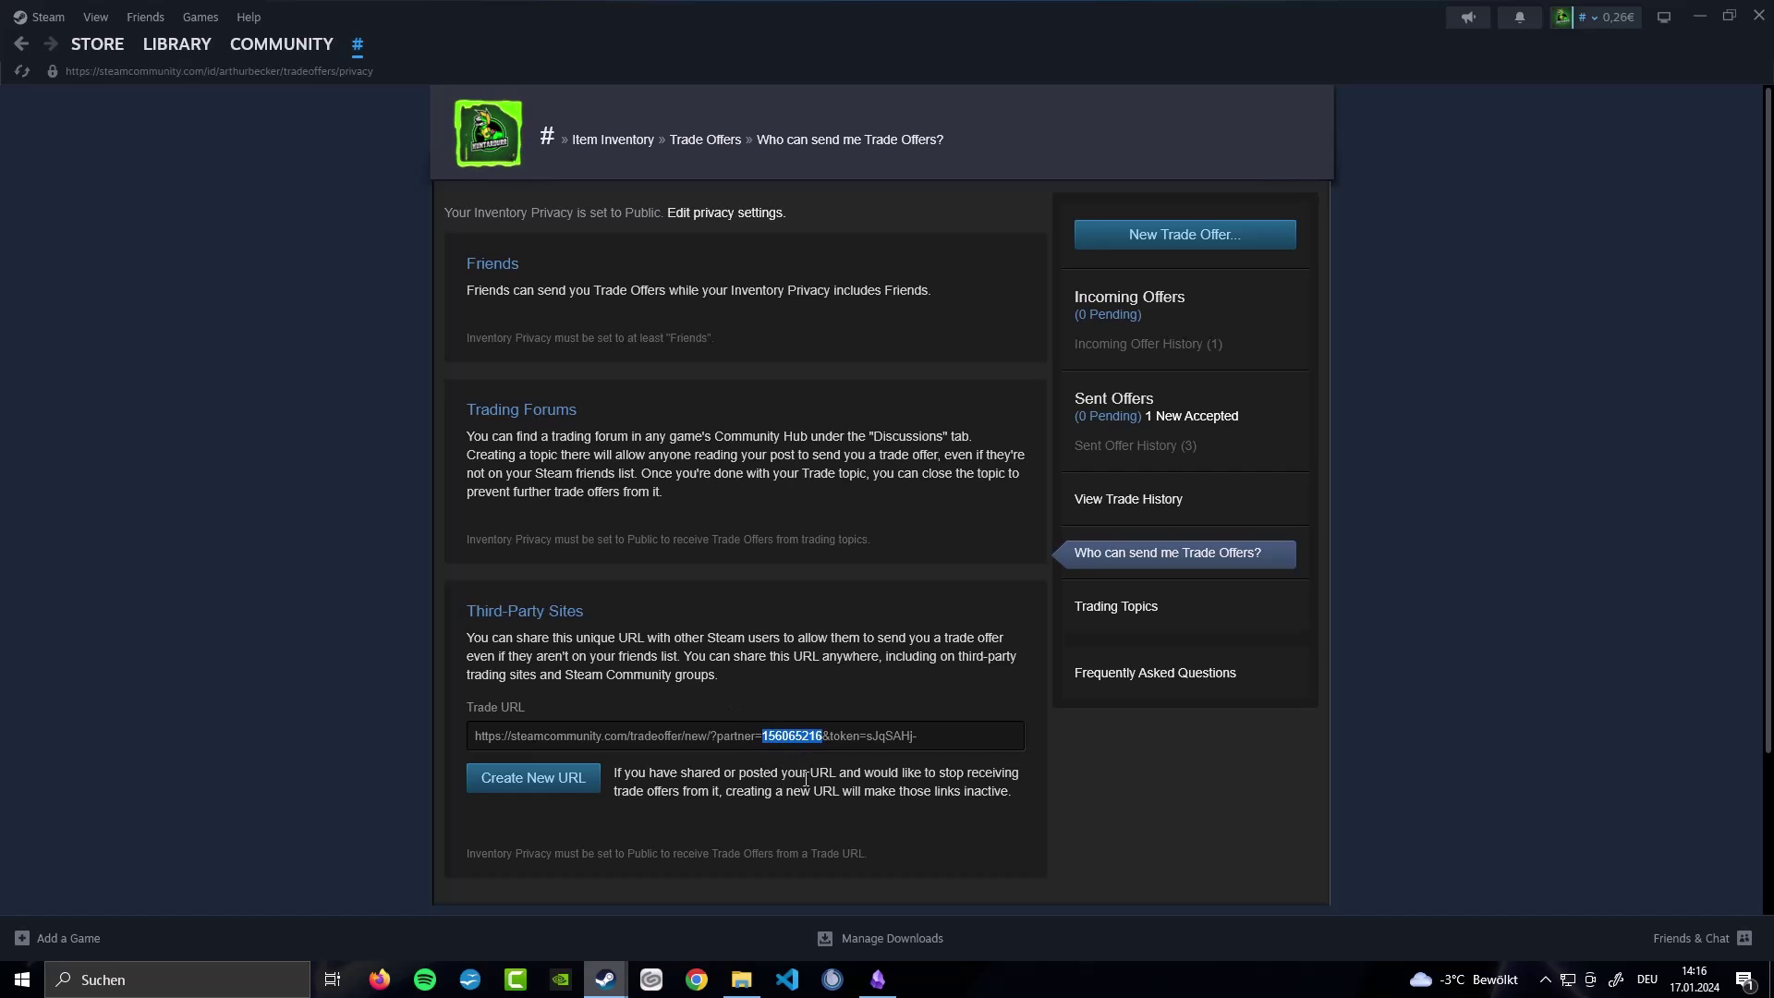
left_click(742, 979)
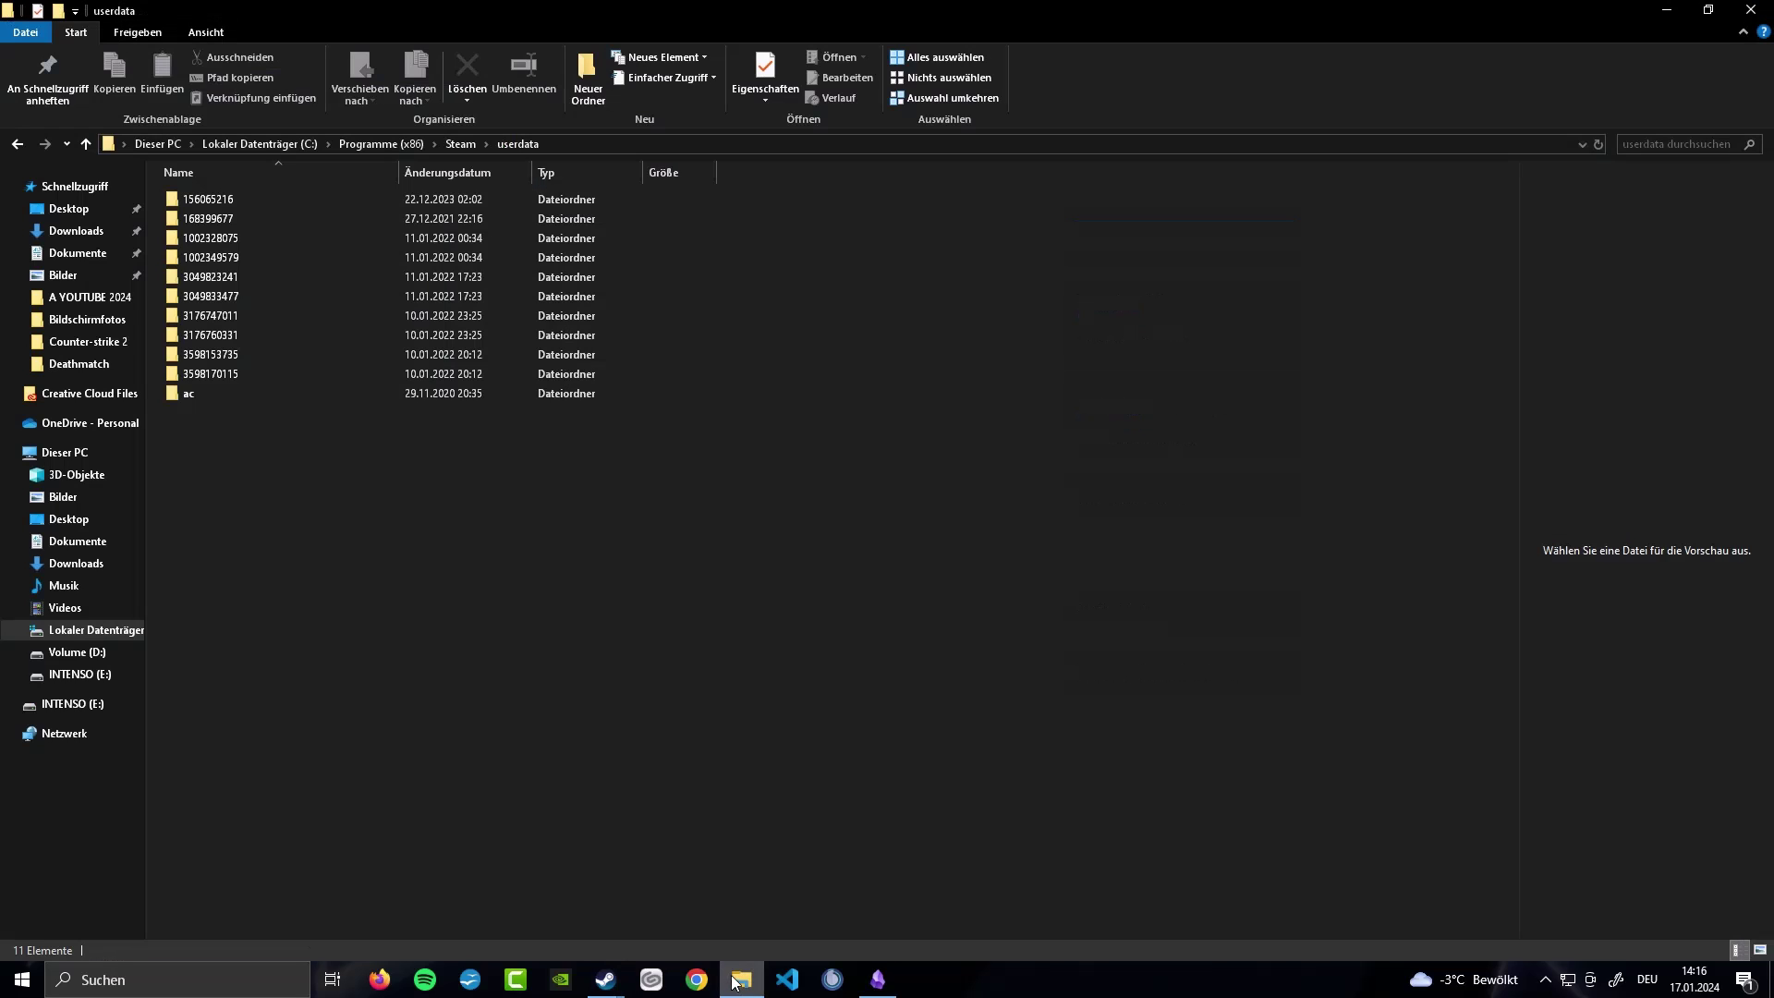
Step: Select and open the main account's numbered folder in userdata
left_click(209, 203)
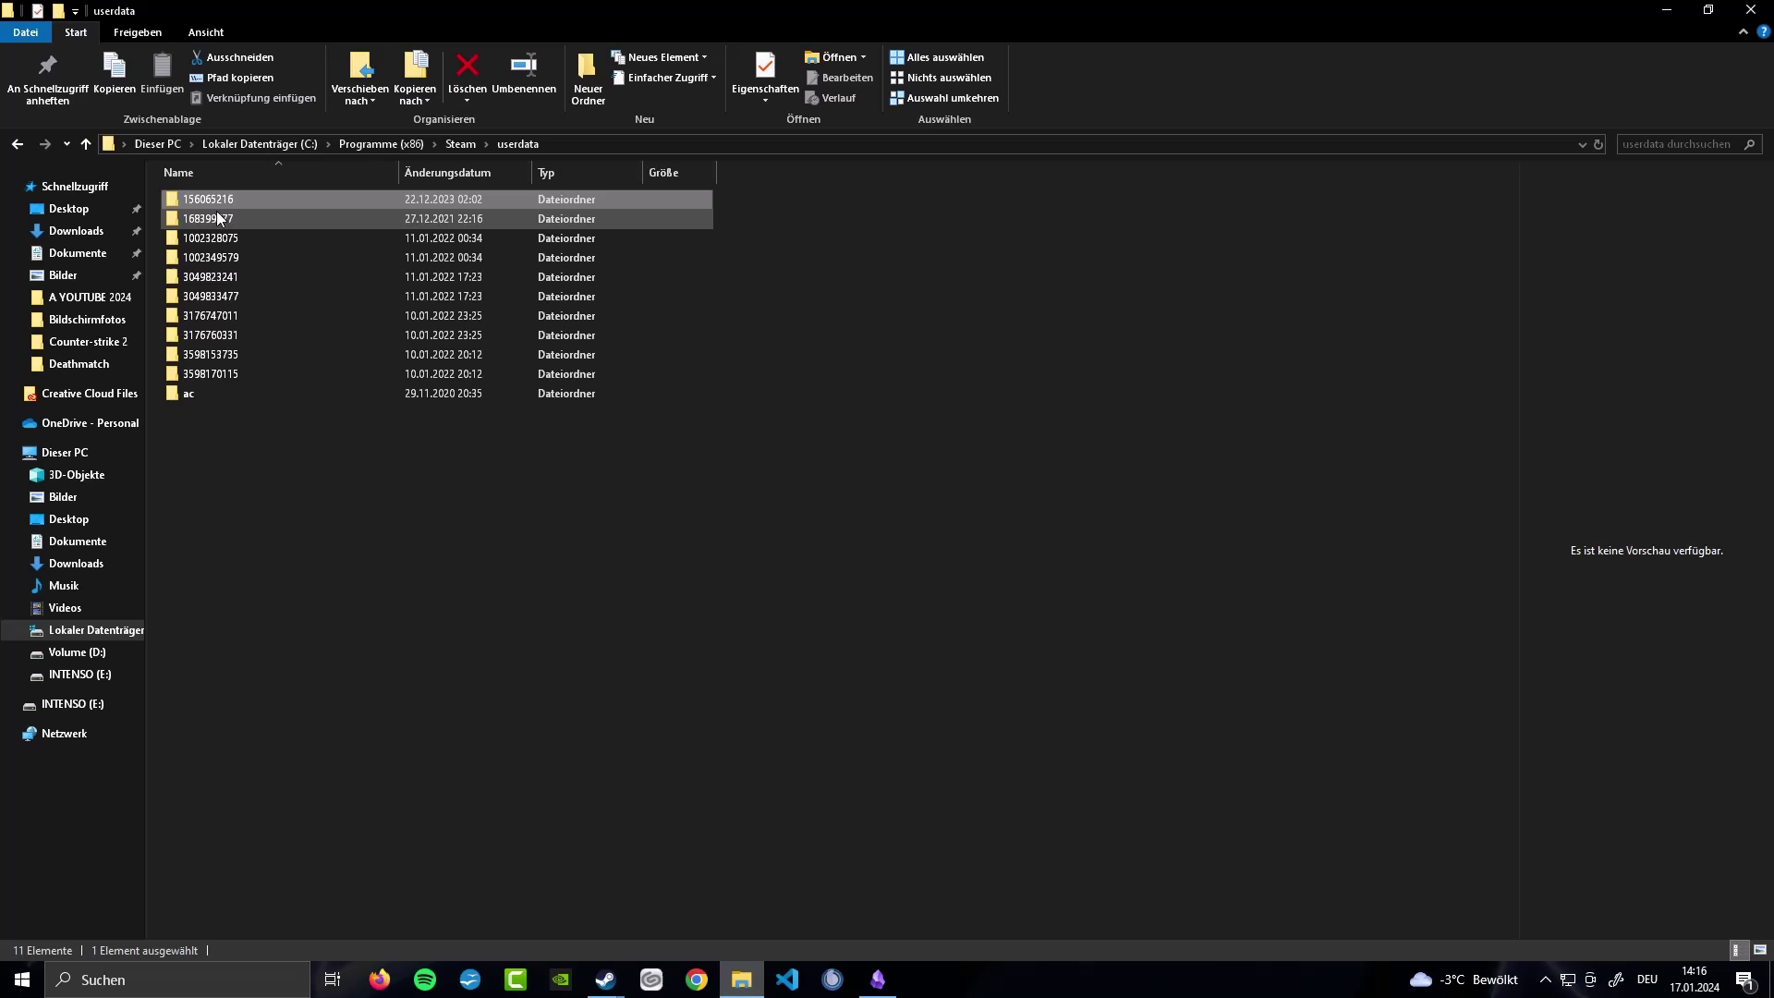
mouse_move(218, 203)
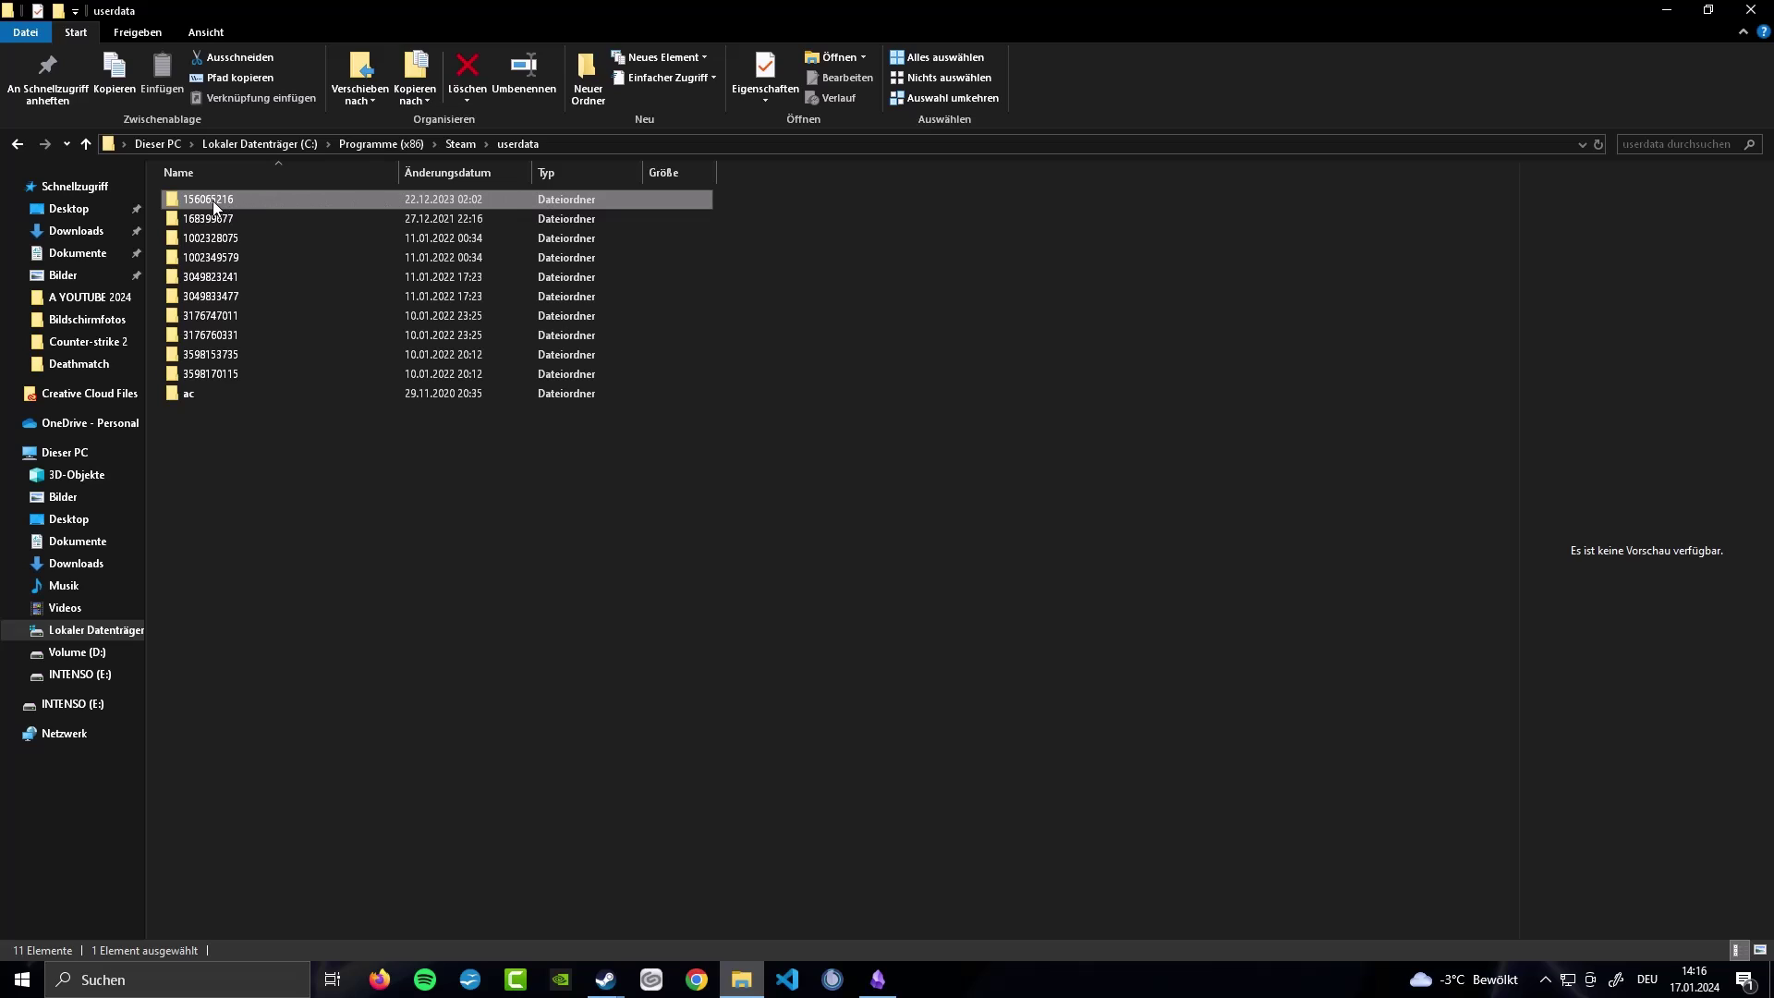
double_click(274, 202)
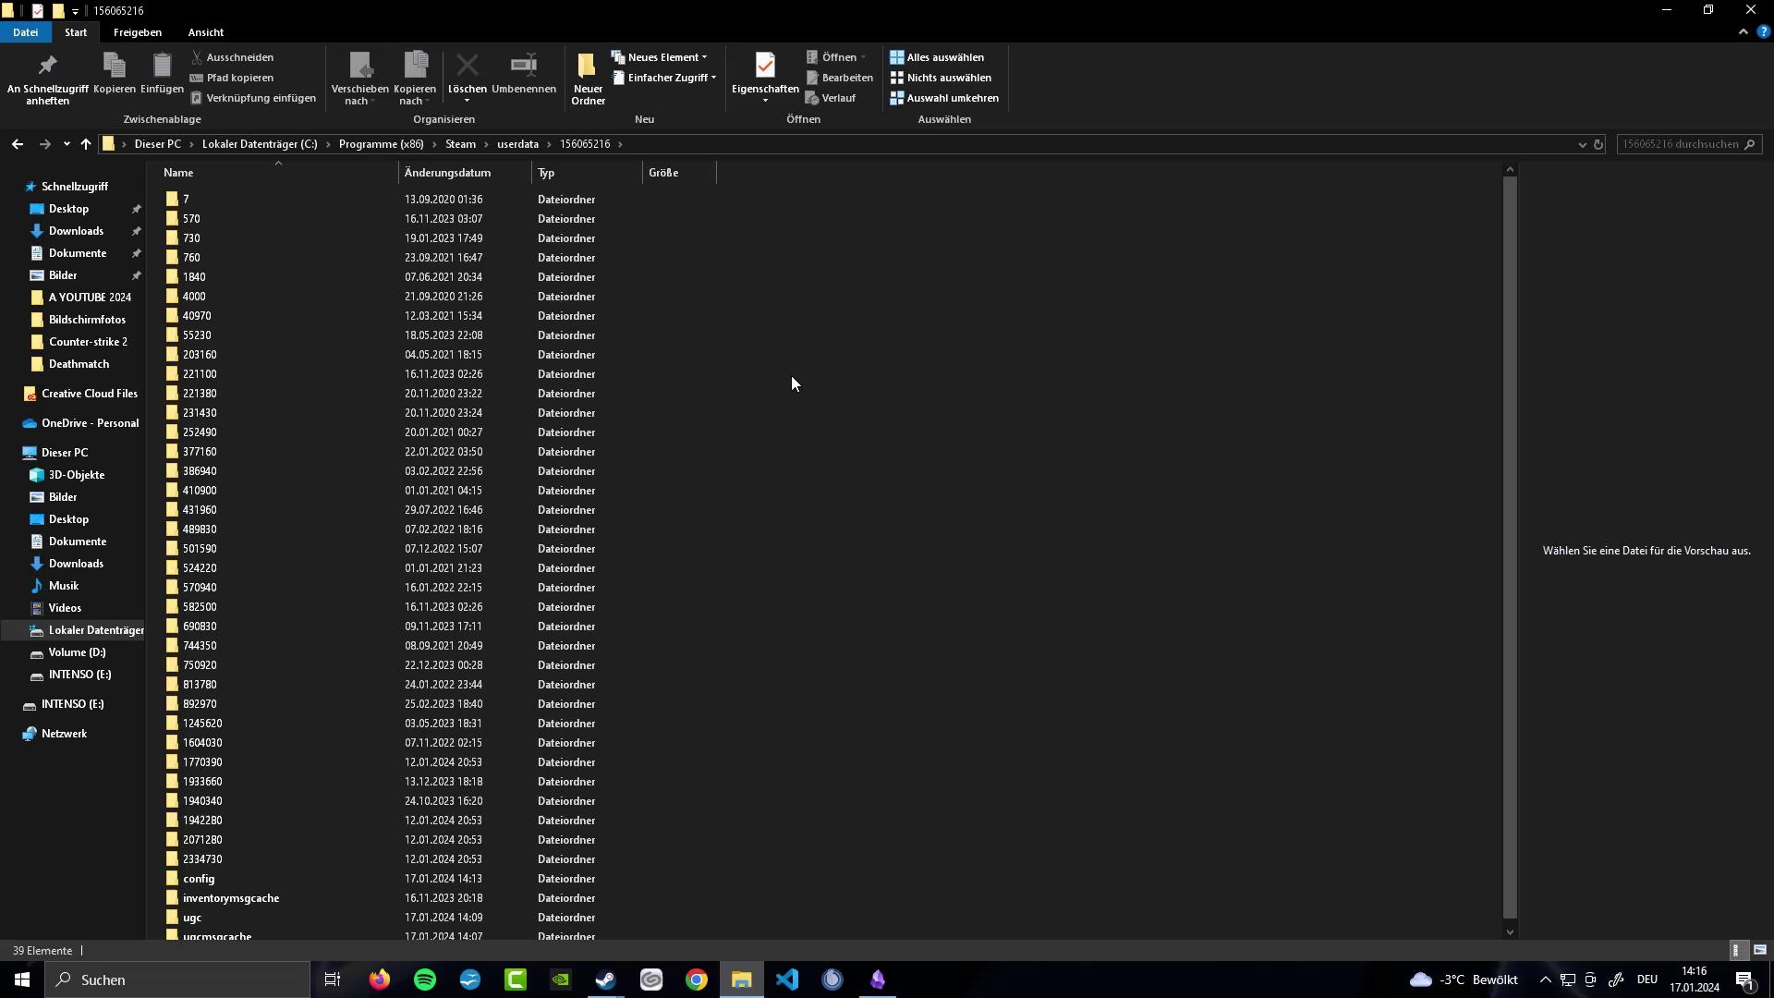
Step: Browse 760 > remote > 730 > screenshots inside the account folder
double_click(302, 258)
double_click(269, 200)
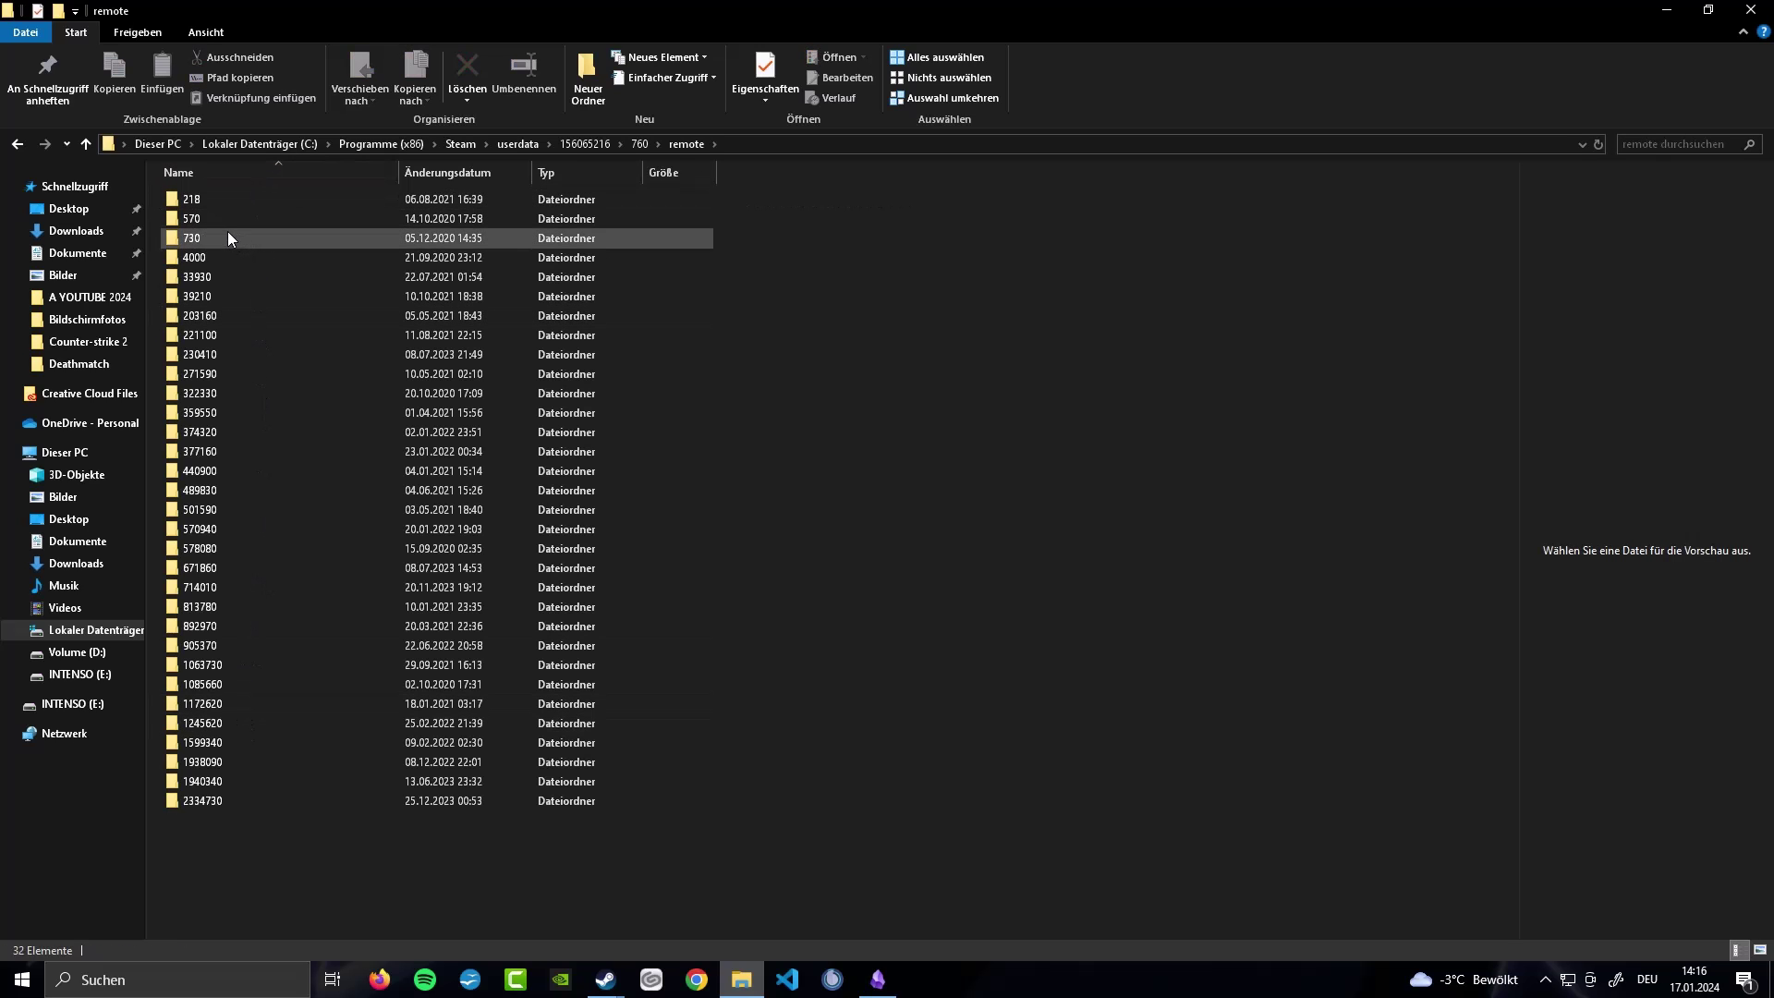
left_click(231, 239)
double_click(231, 238)
double_click(219, 198)
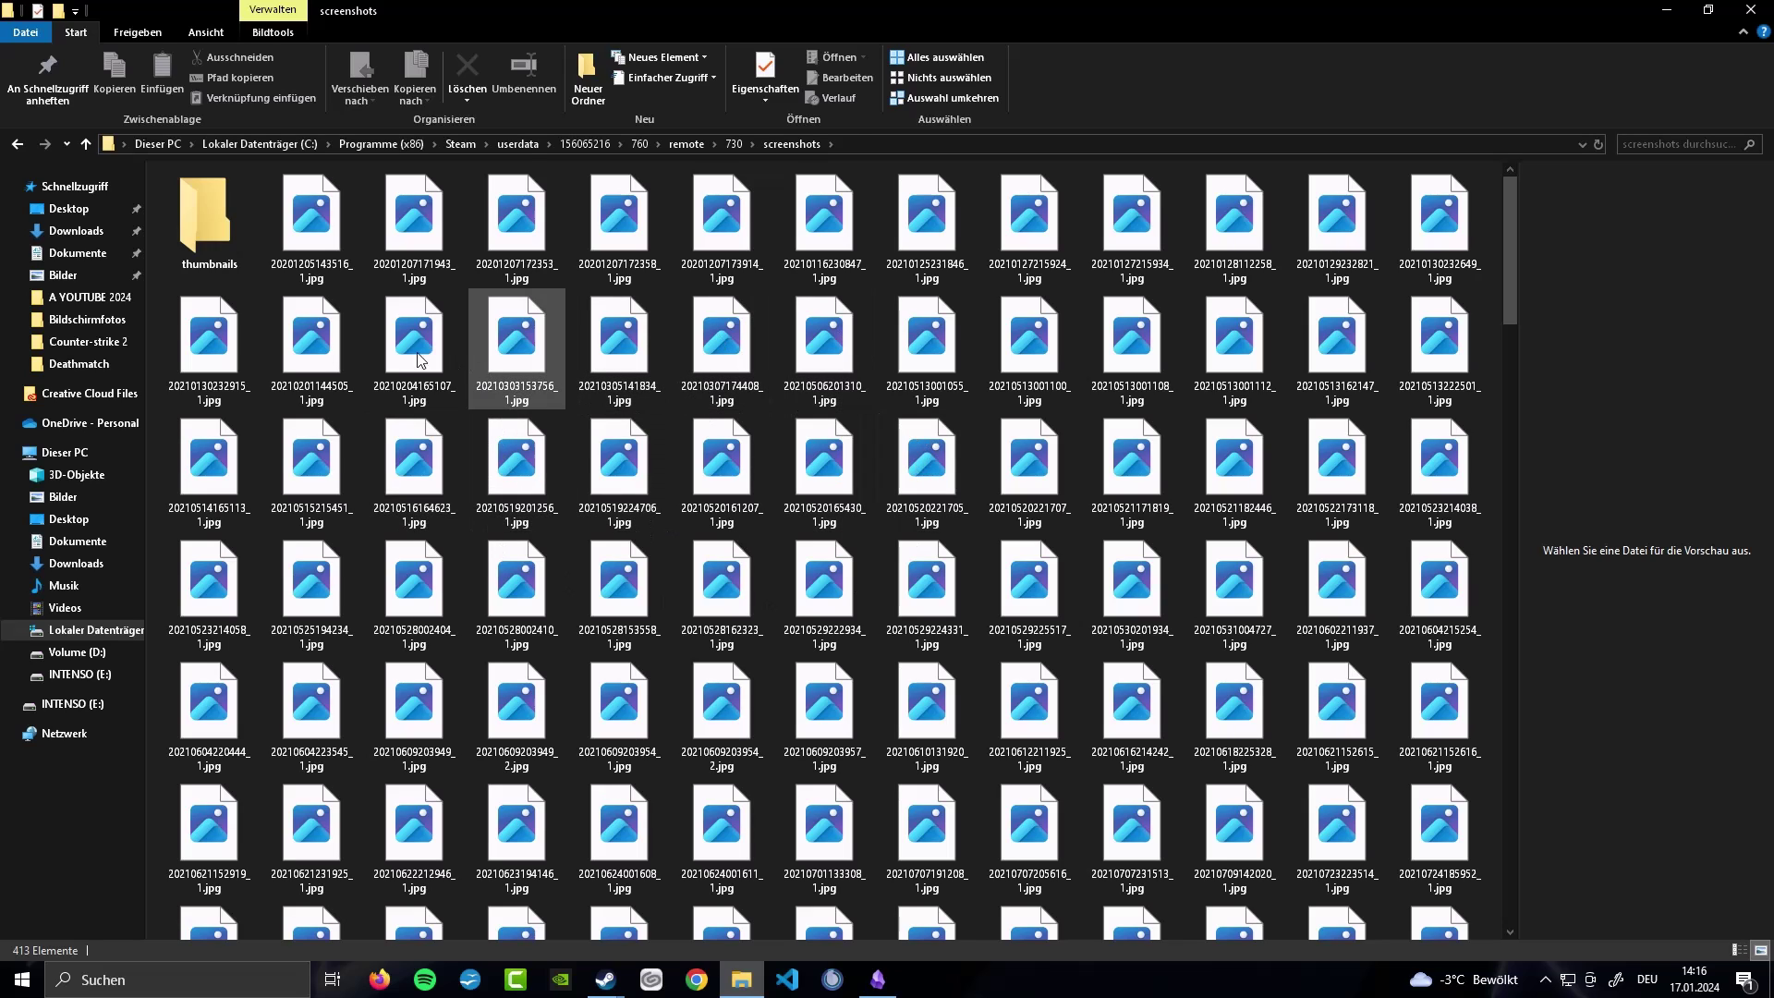
Step: Go back up, open the account's 730 folder, then its local folder
key("BackSpace")
key("BackSpace")
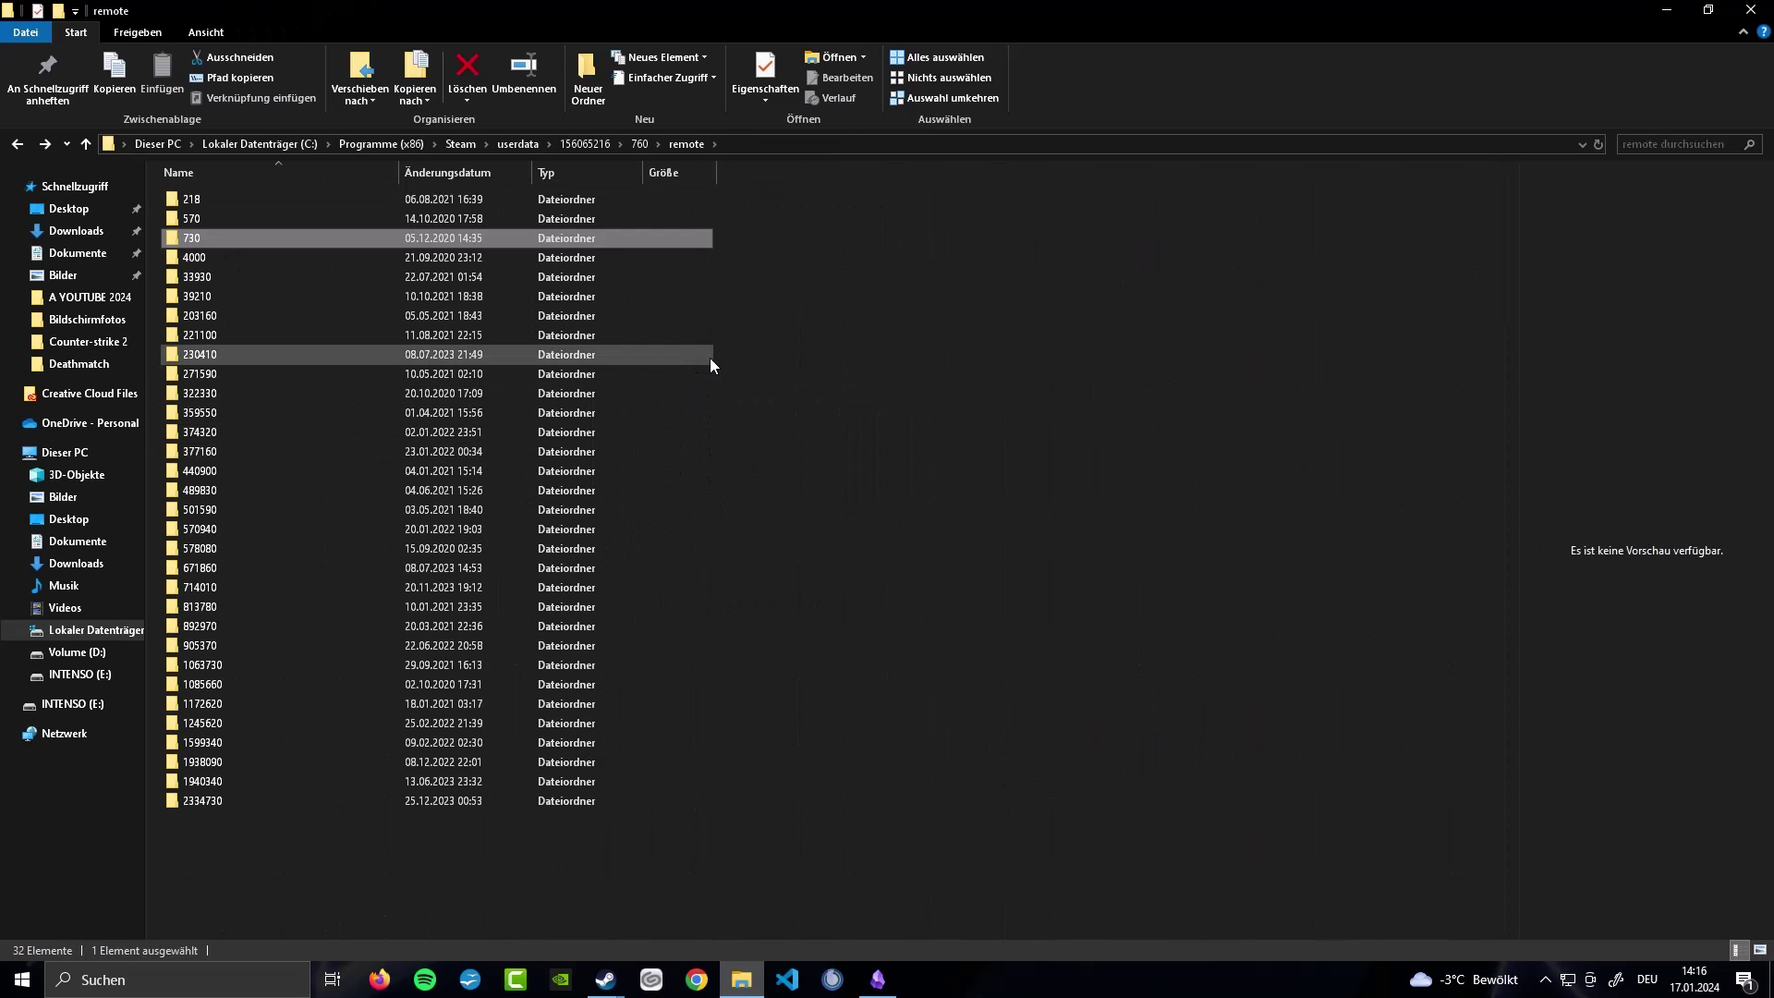
key("BackSpace")
key("BackSpace")
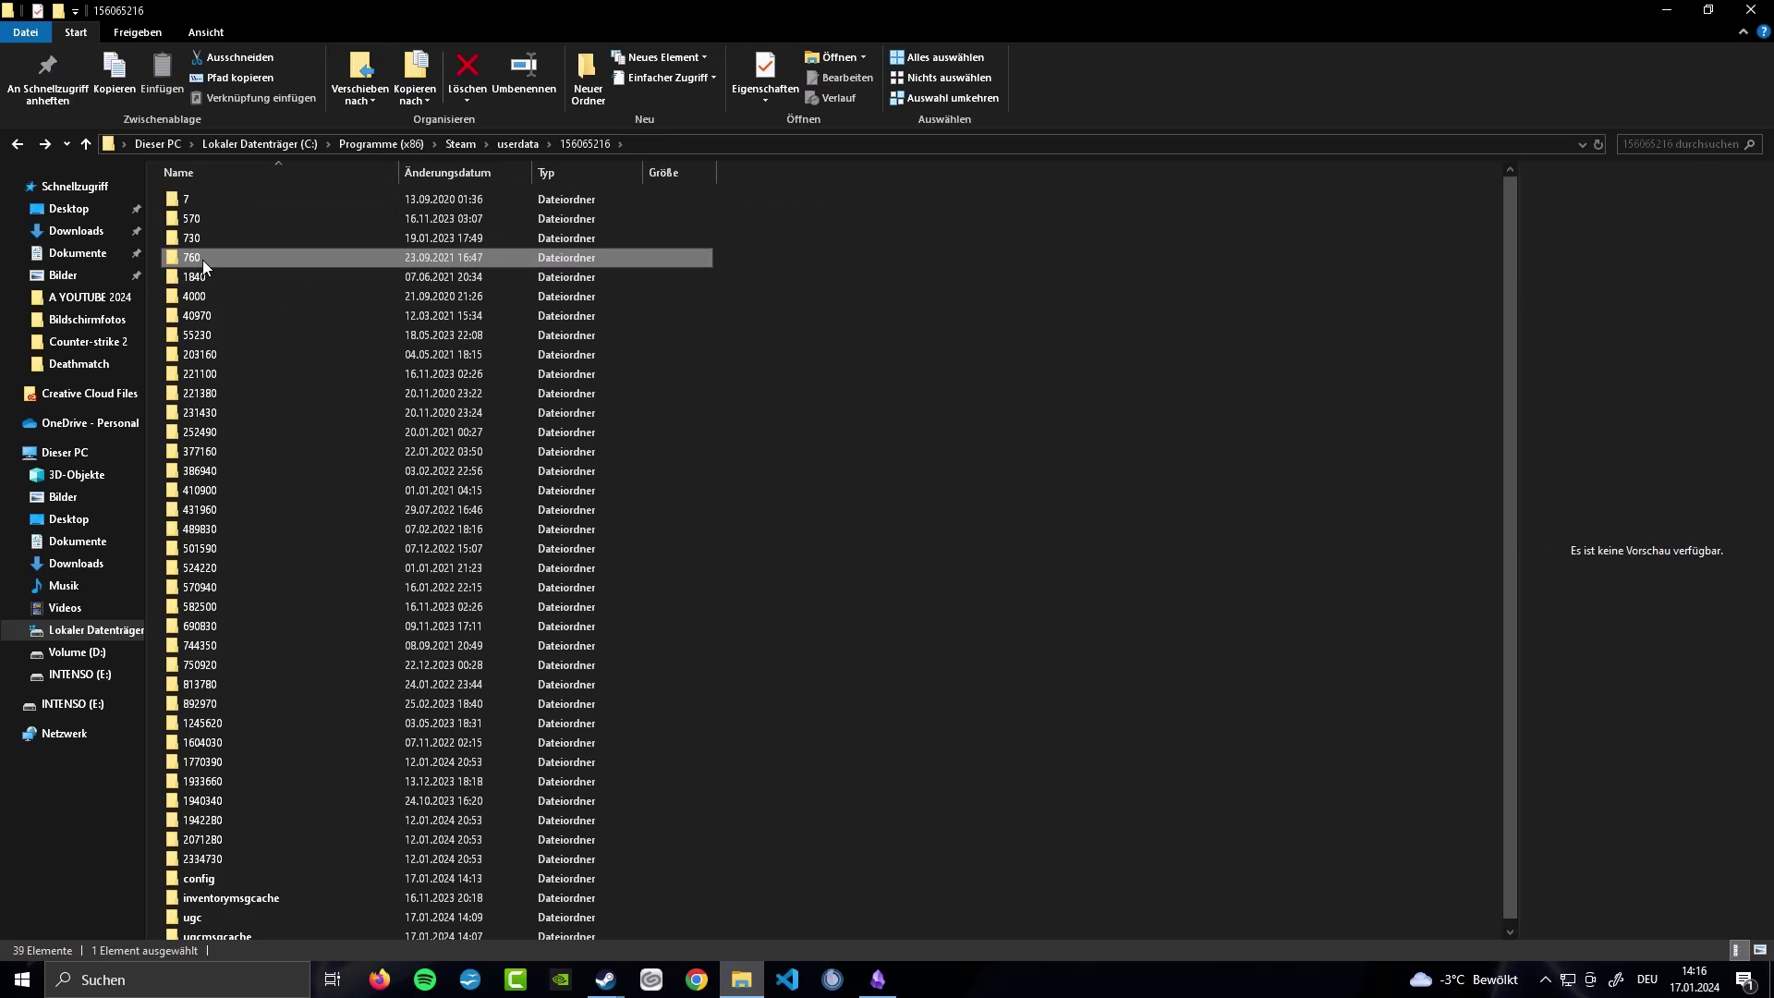
double_click(213, 240)
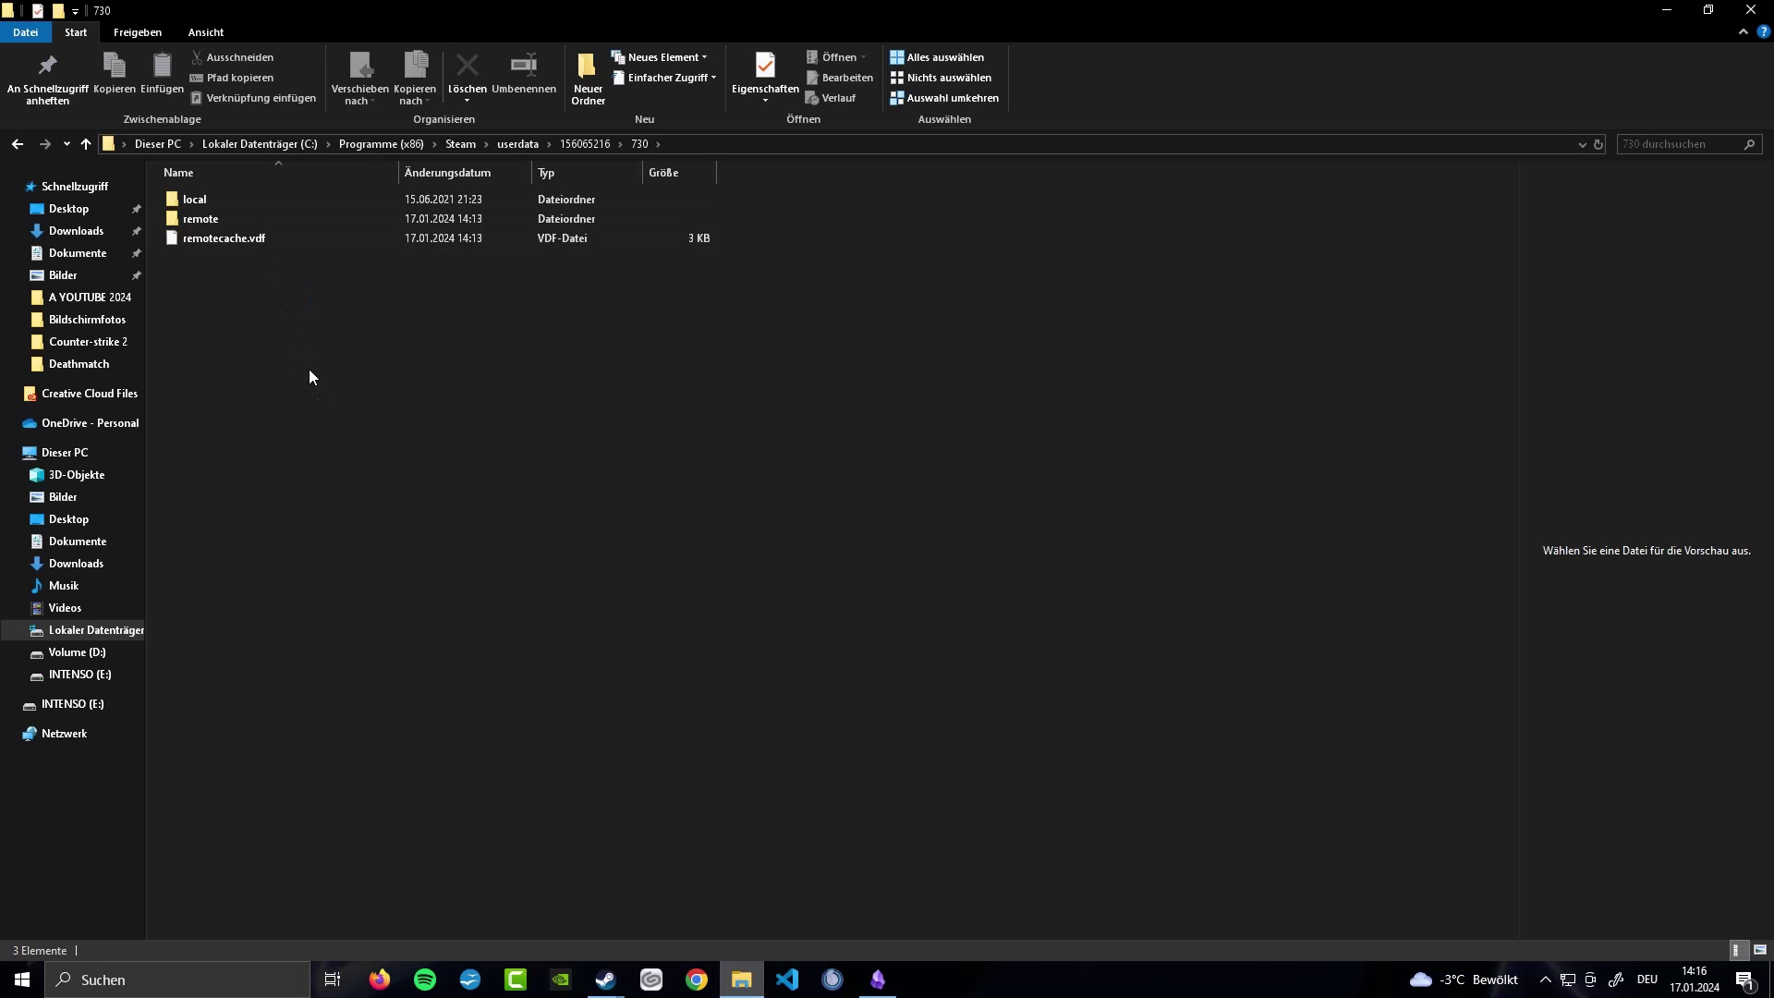
double_click(207, 201)
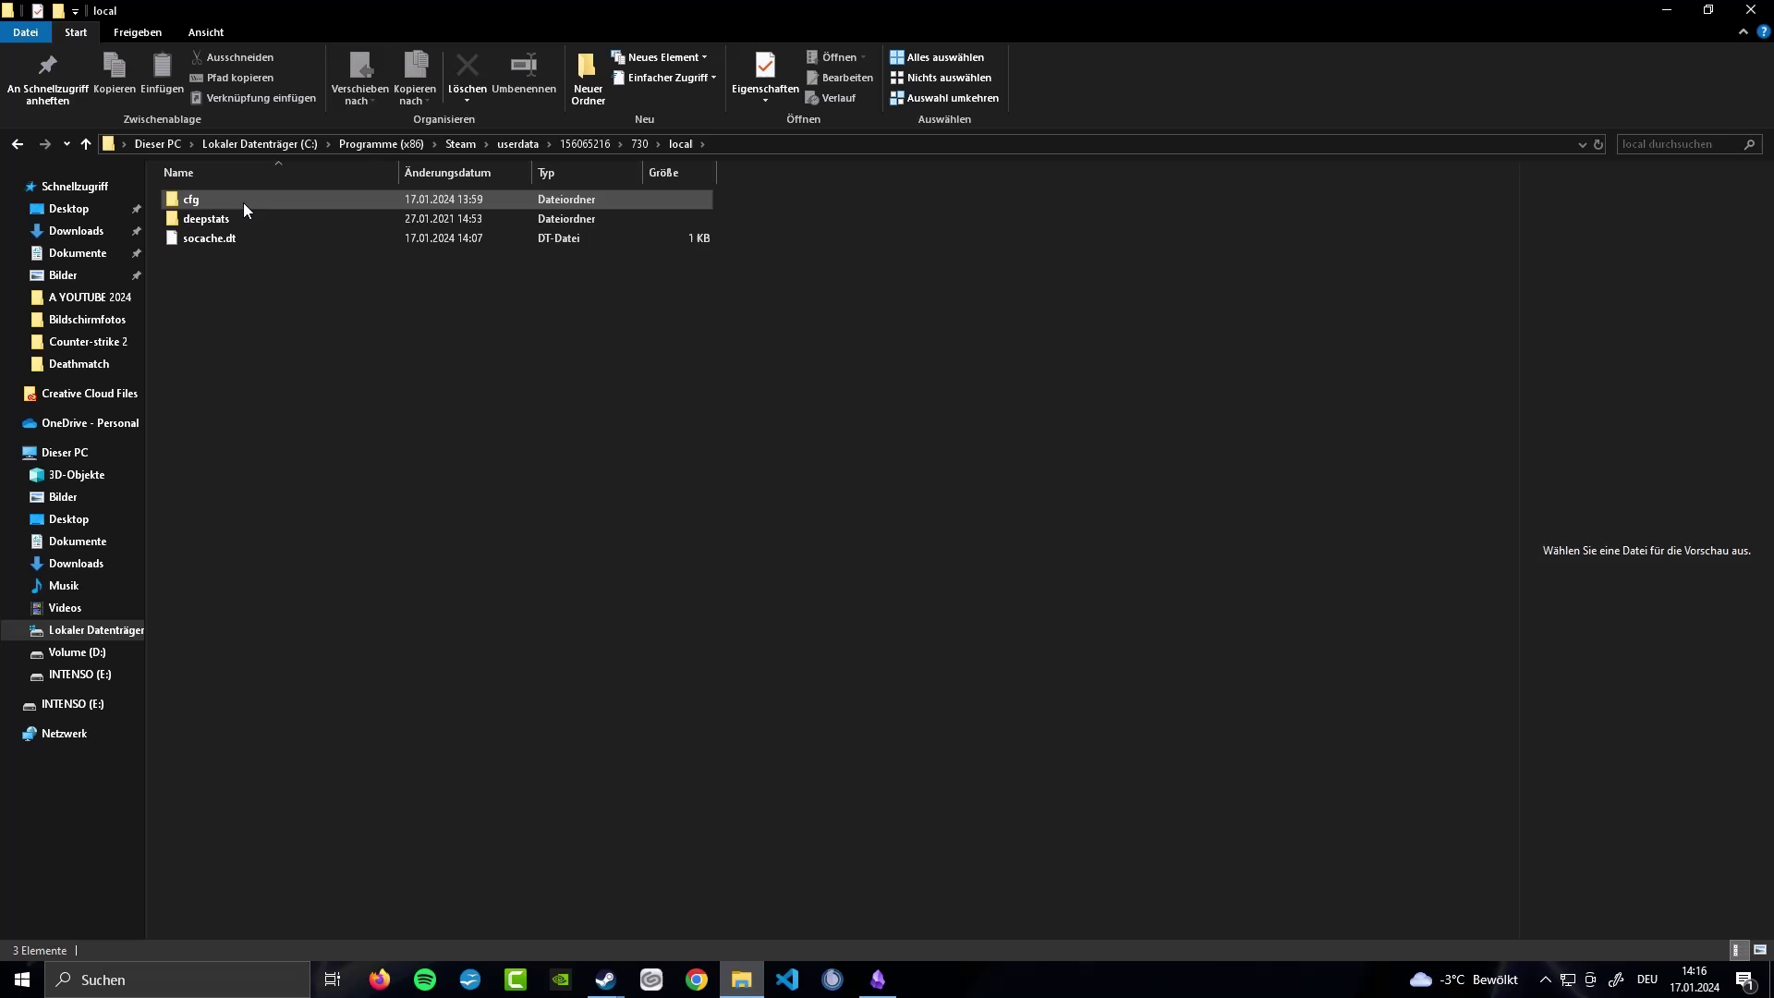
Step: Open the cfg folder, select config.cfg, then bring up and dismiss the Neu context menu
double_click(242, 201)
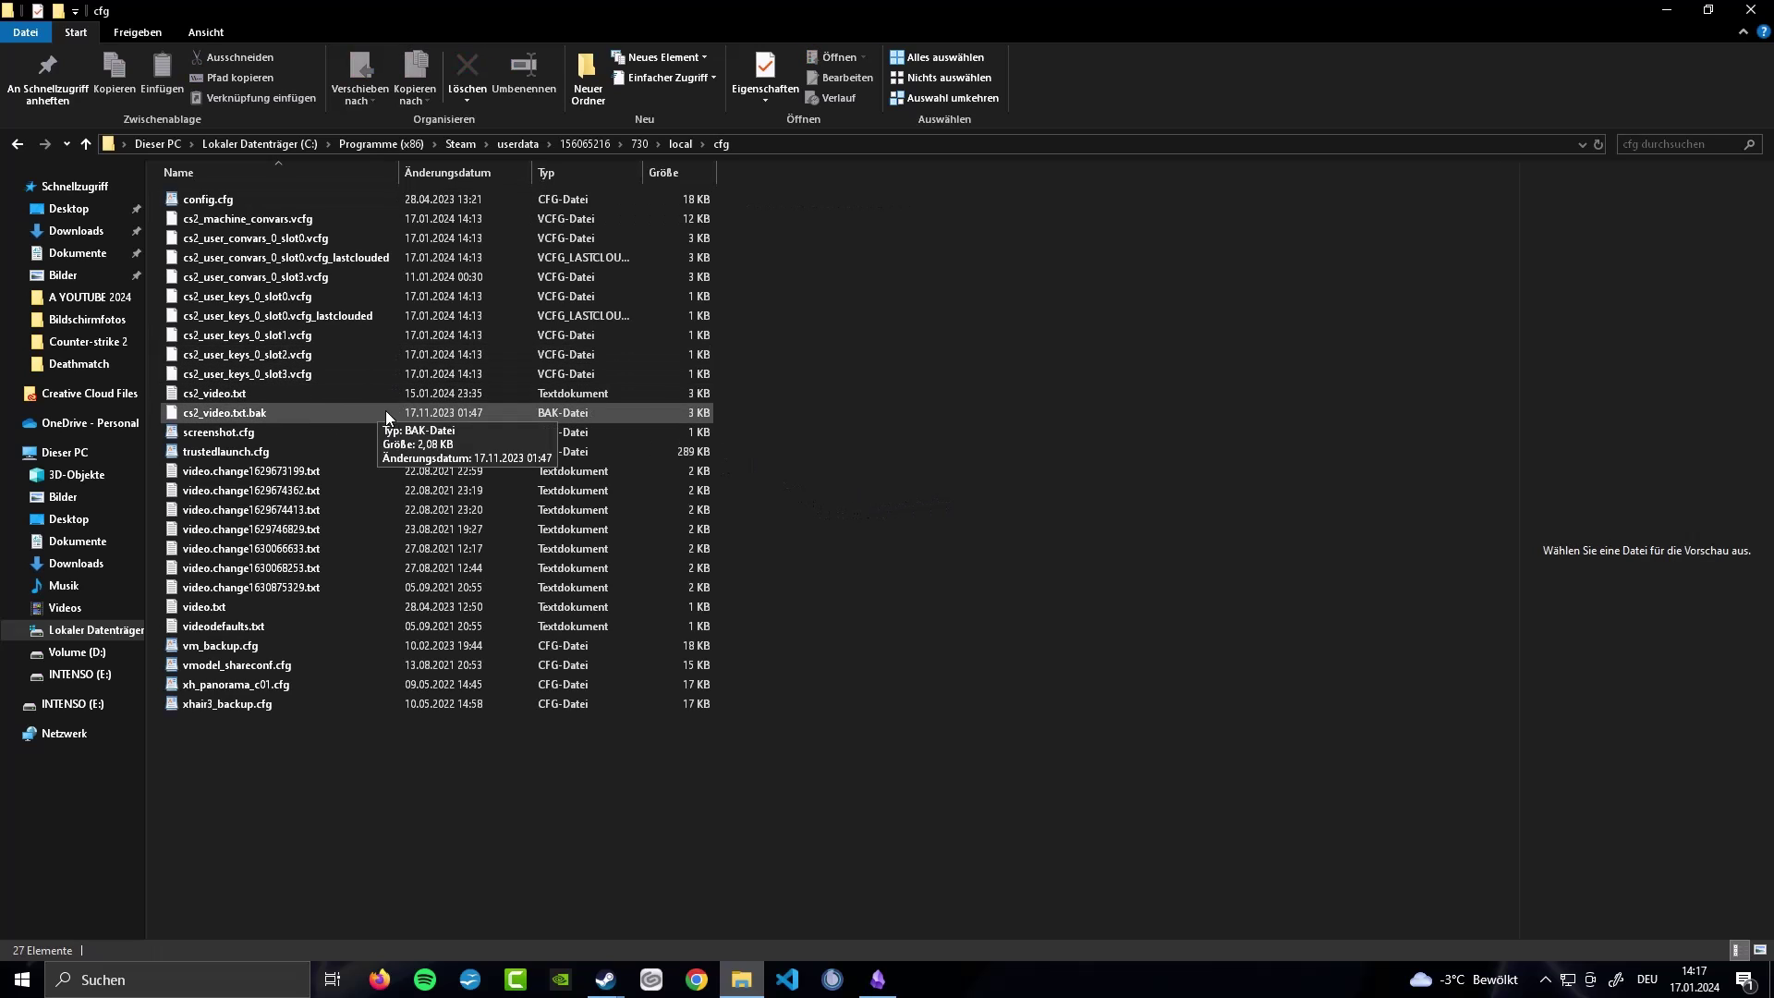
left_click(308, 202)
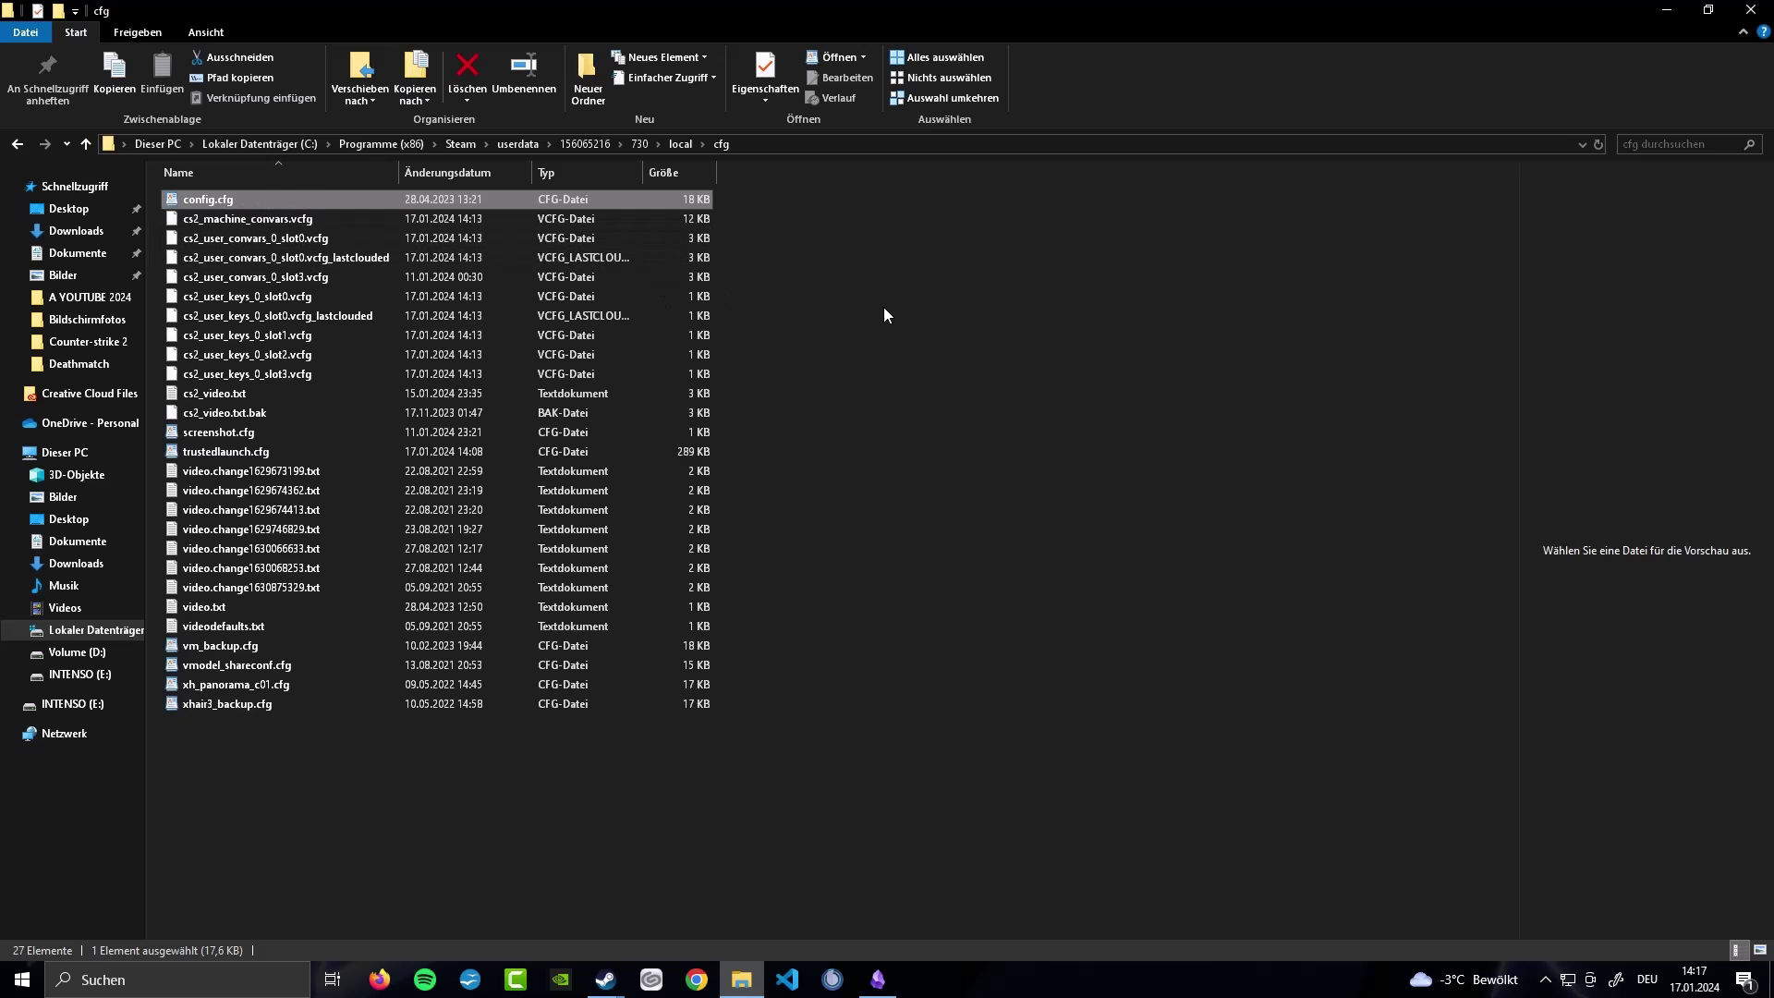
left_click(223, 771)
right_click(248, 747)
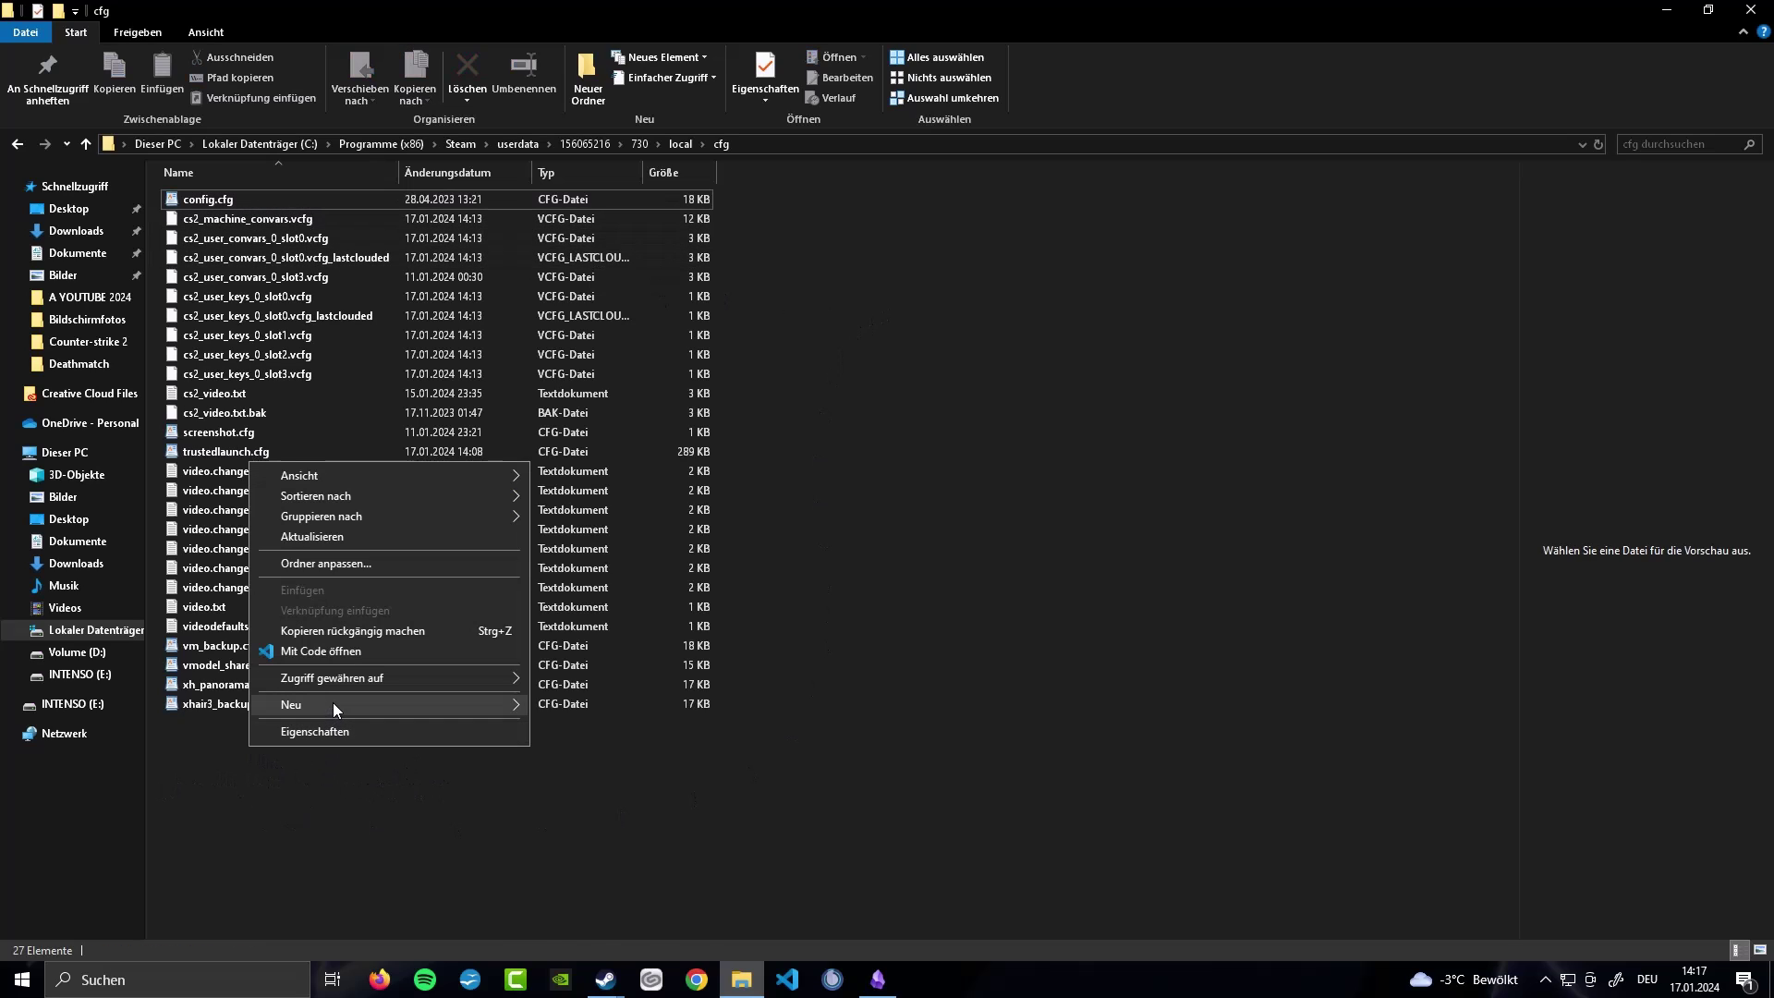
mouse_move(333, 704)
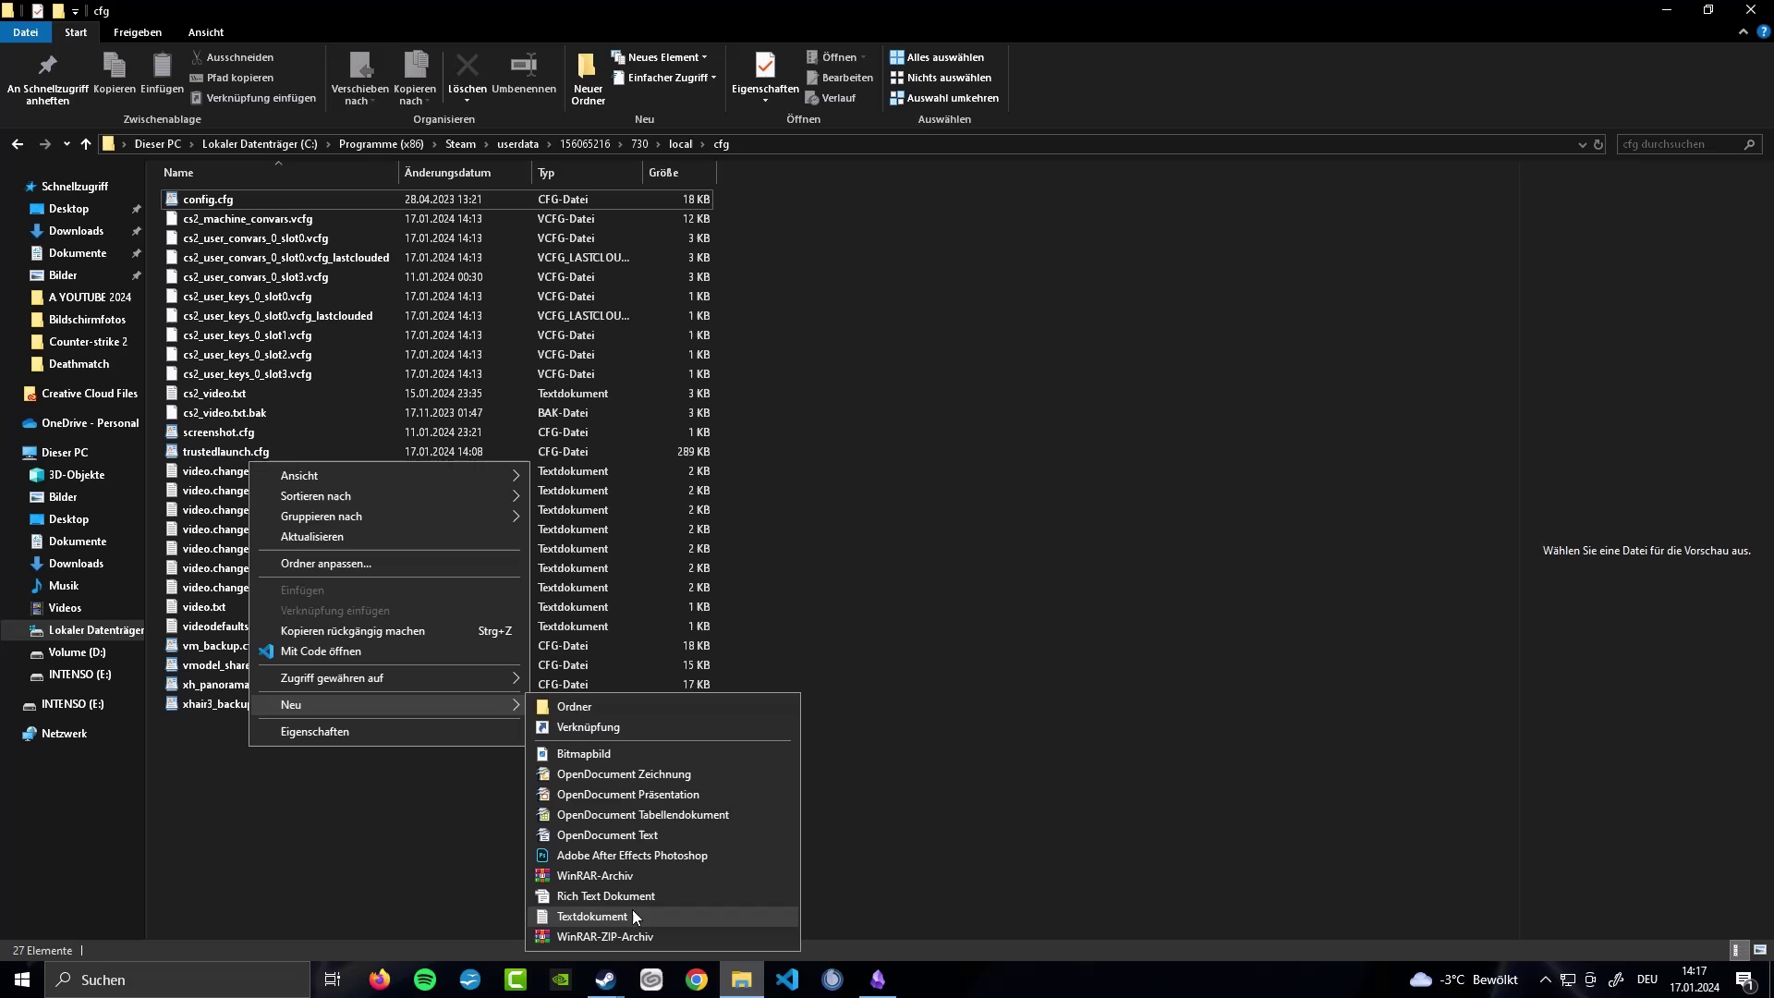
left_click(970, 865)
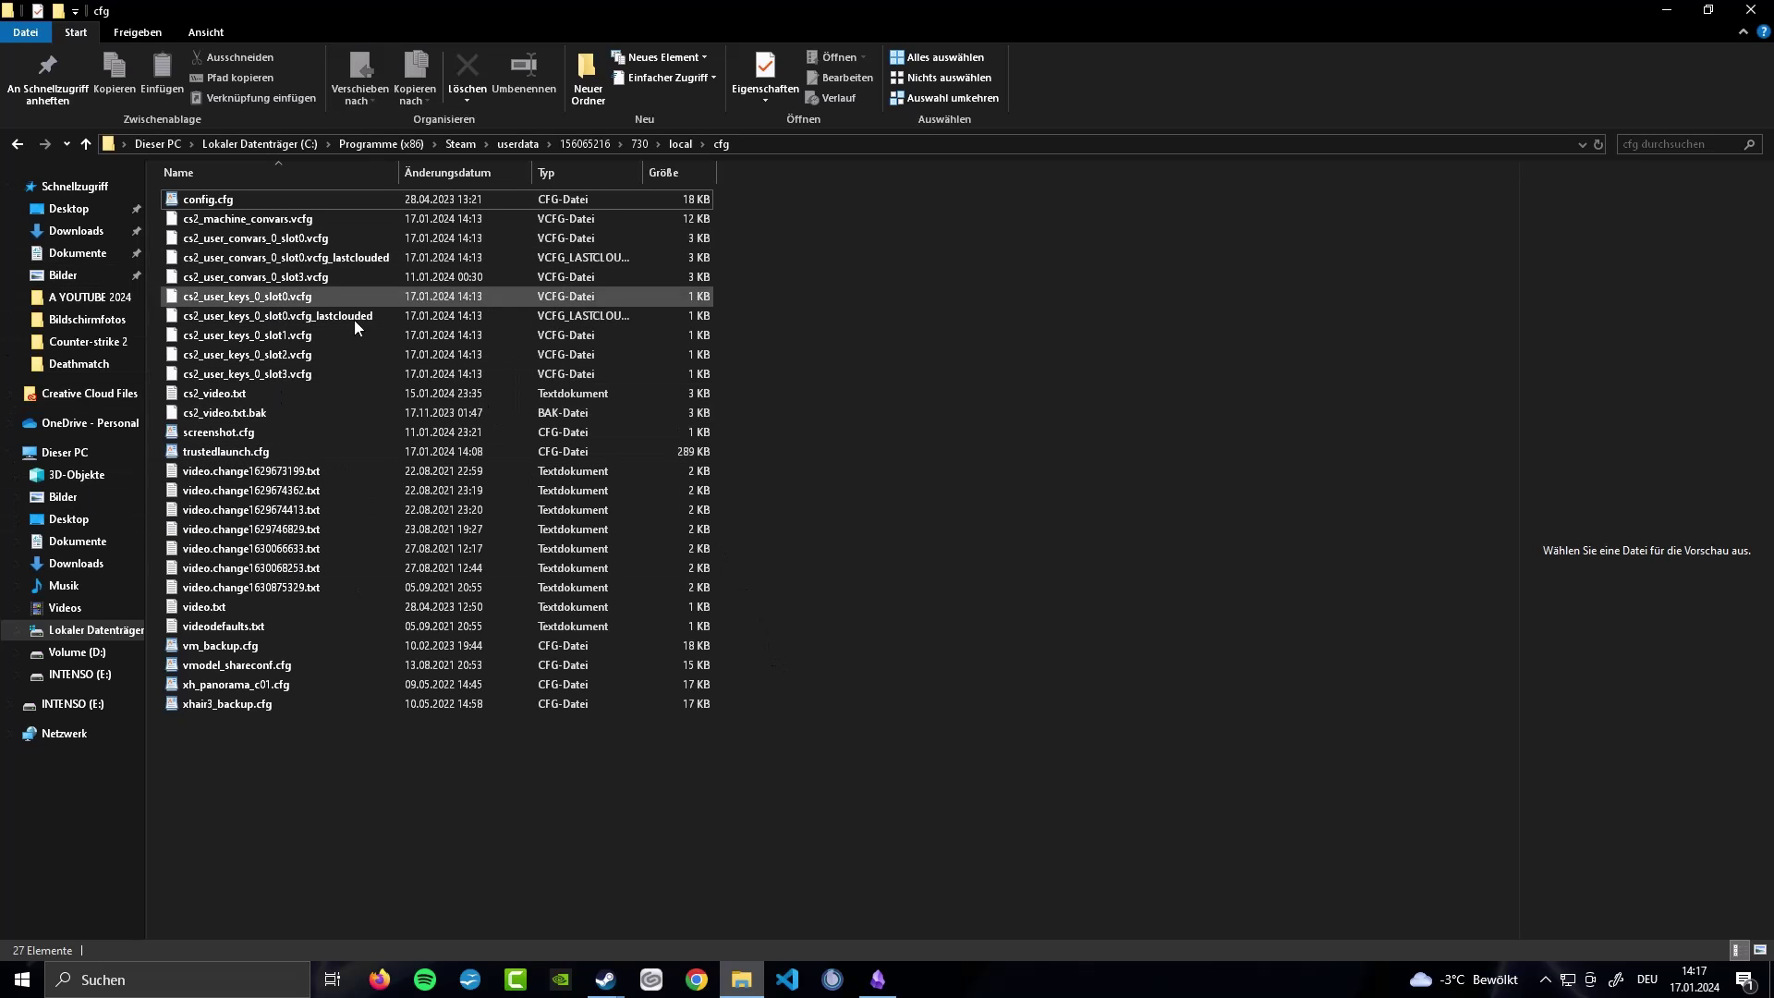
Step: Move between the local, remote and 730 folders using Alt+arrow navigation
mouse_move(909, 374)
left_mouse_down()
mouse_move(499, 249)
mouse_move(896, 368)
left_mouse_up()
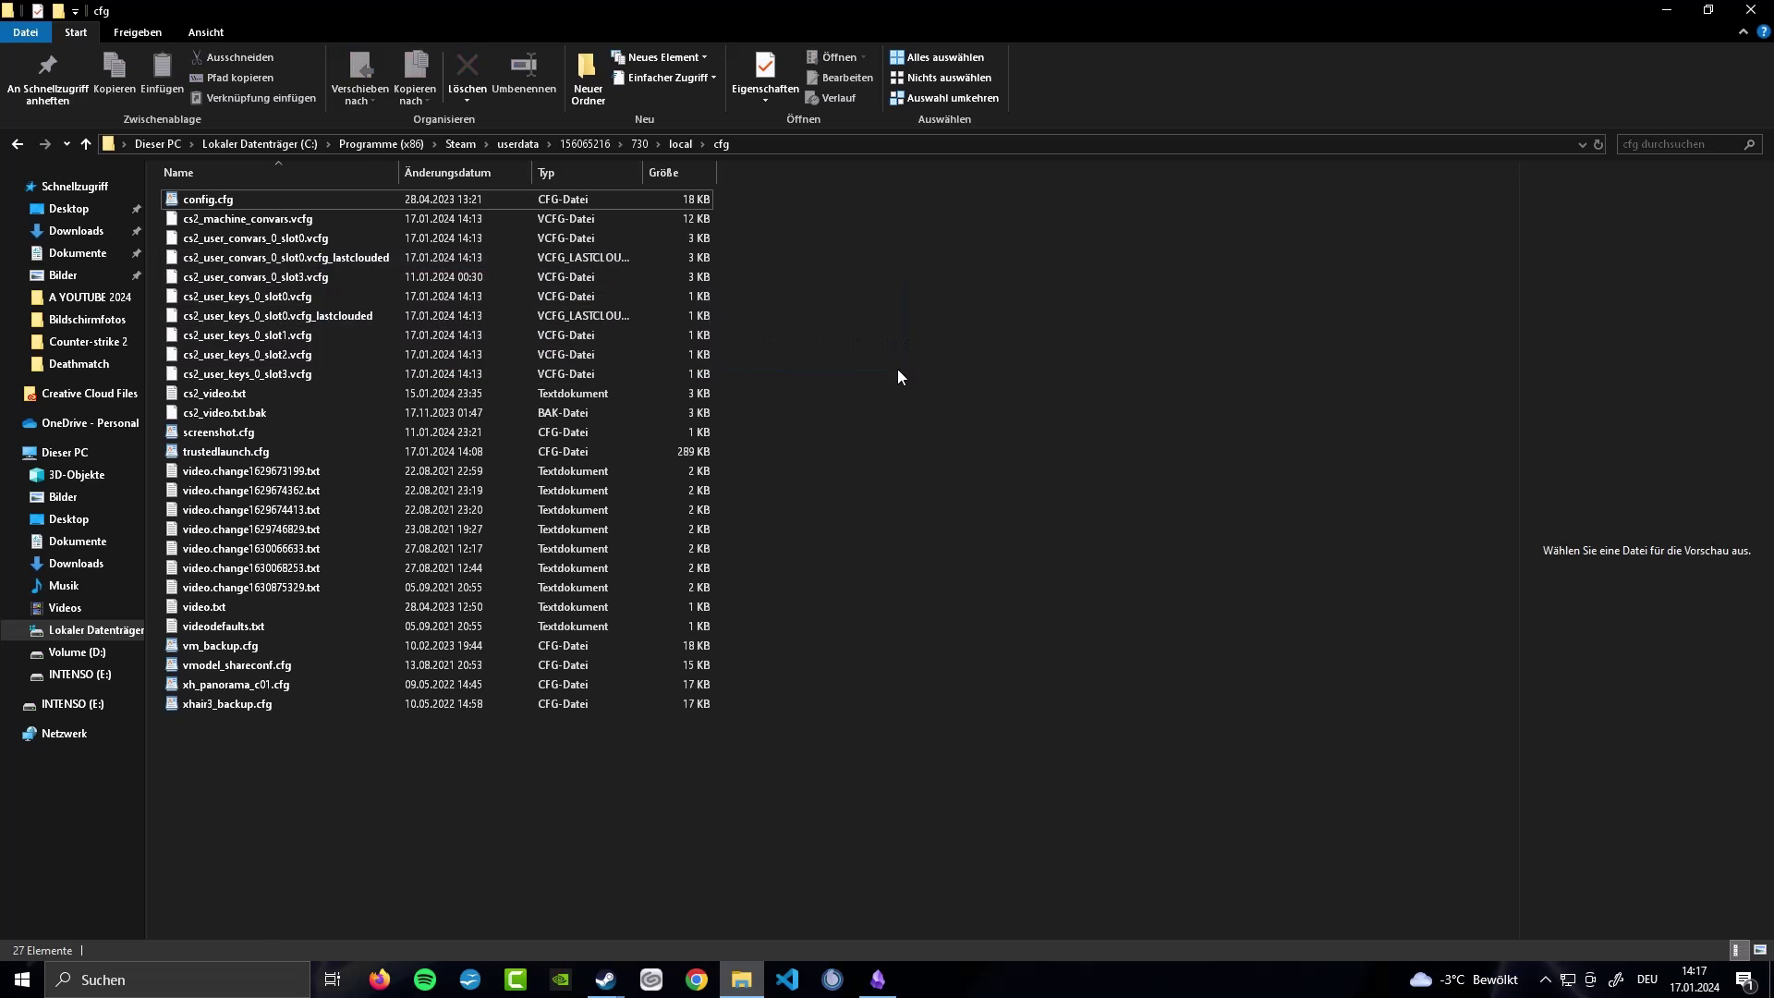
key("alt+Up")
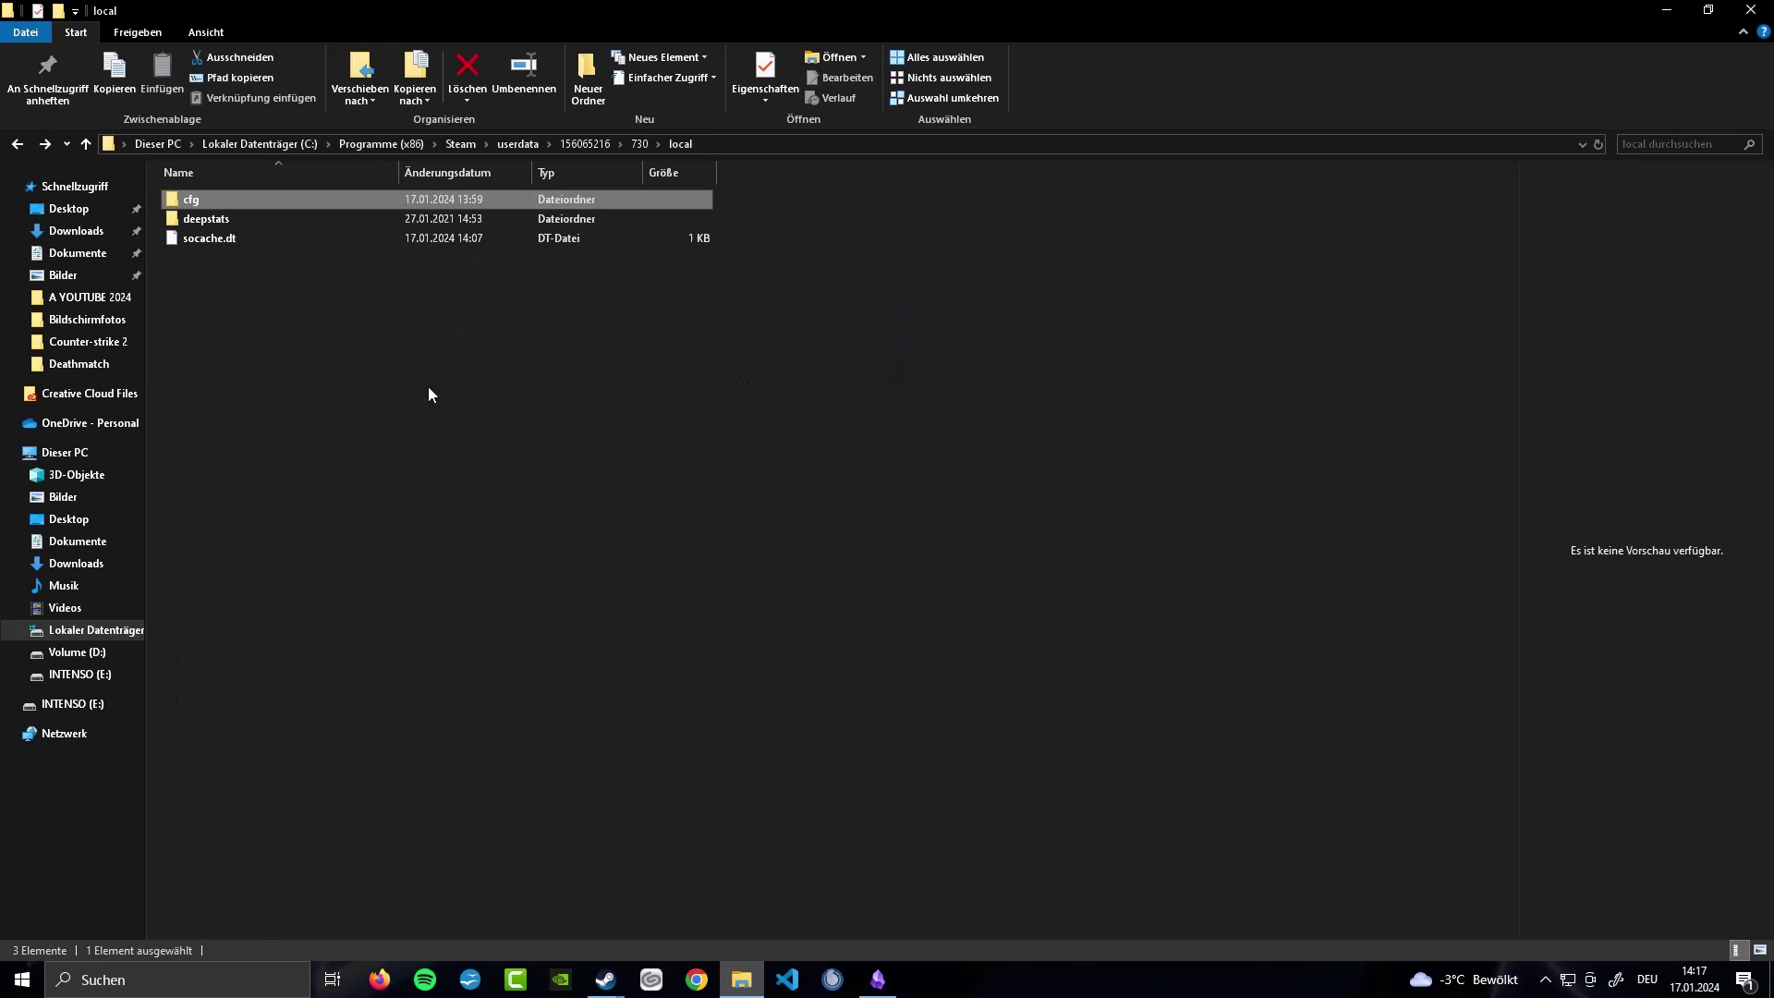
key("alt+Right")
key("alt+Left")
key("alt+Right")
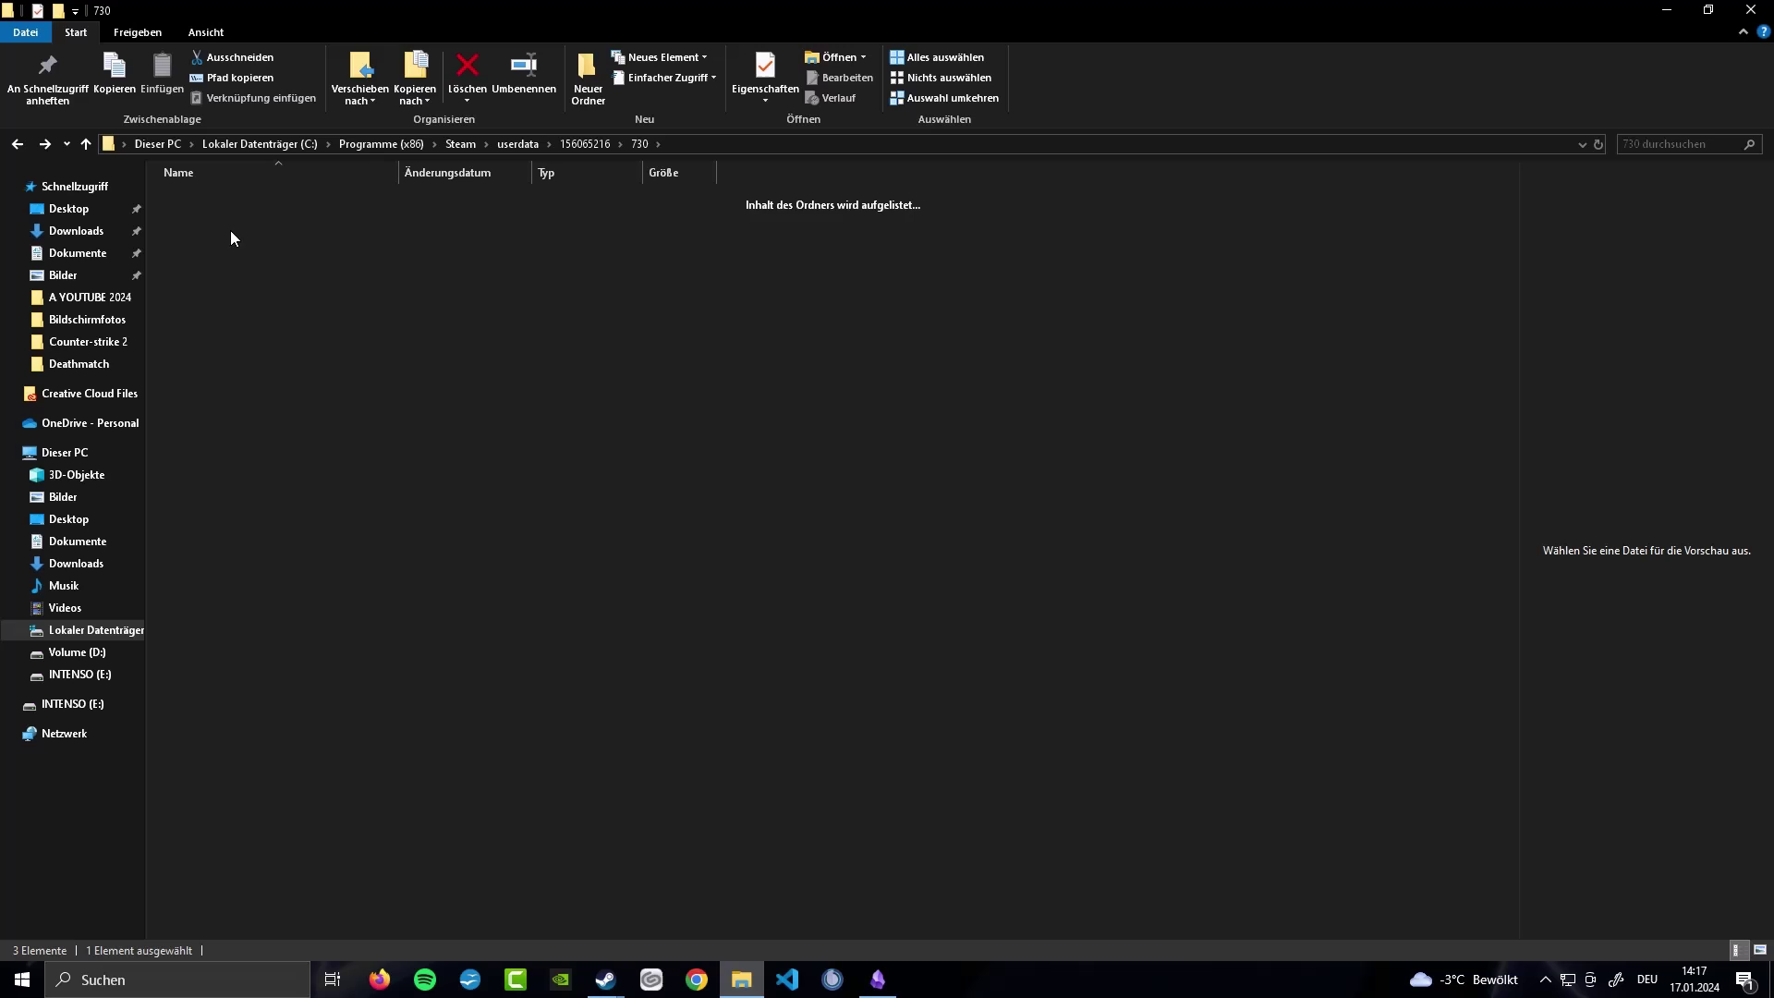
key("alt+Up")
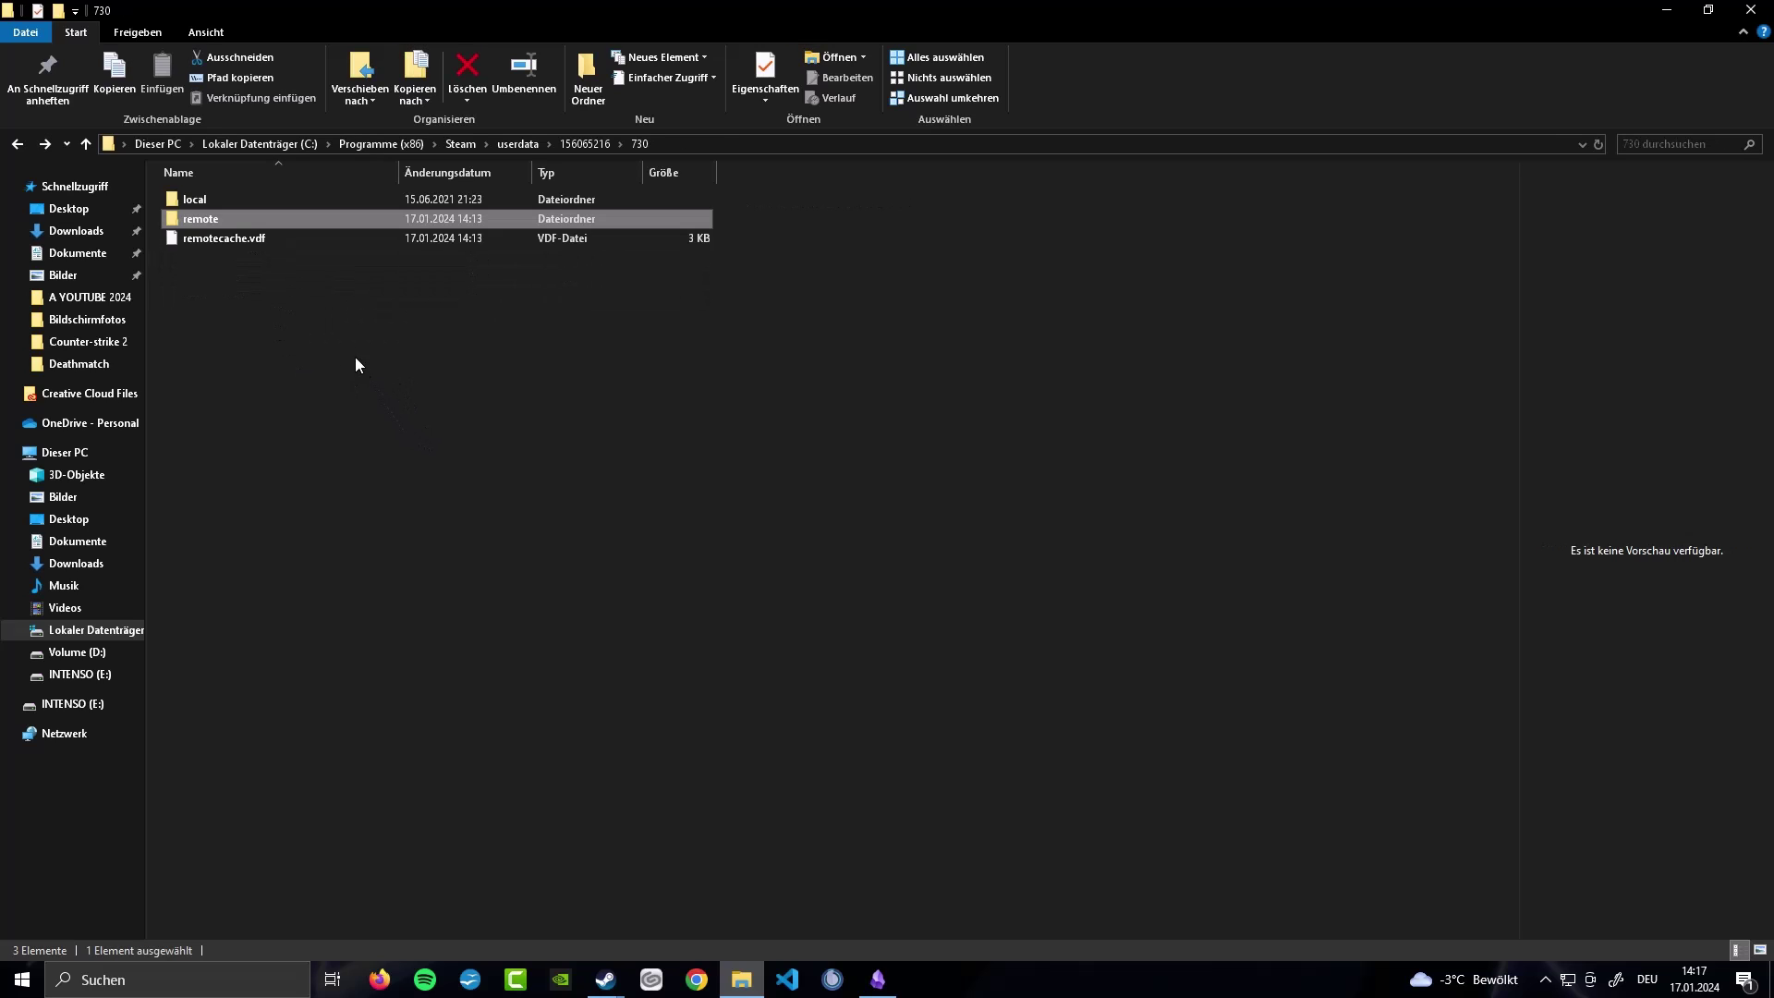
Step: Check remote's cfg folder holding cs2_loadout_favorites.txt, then return to 730's remote folder
double_click(242, 200)
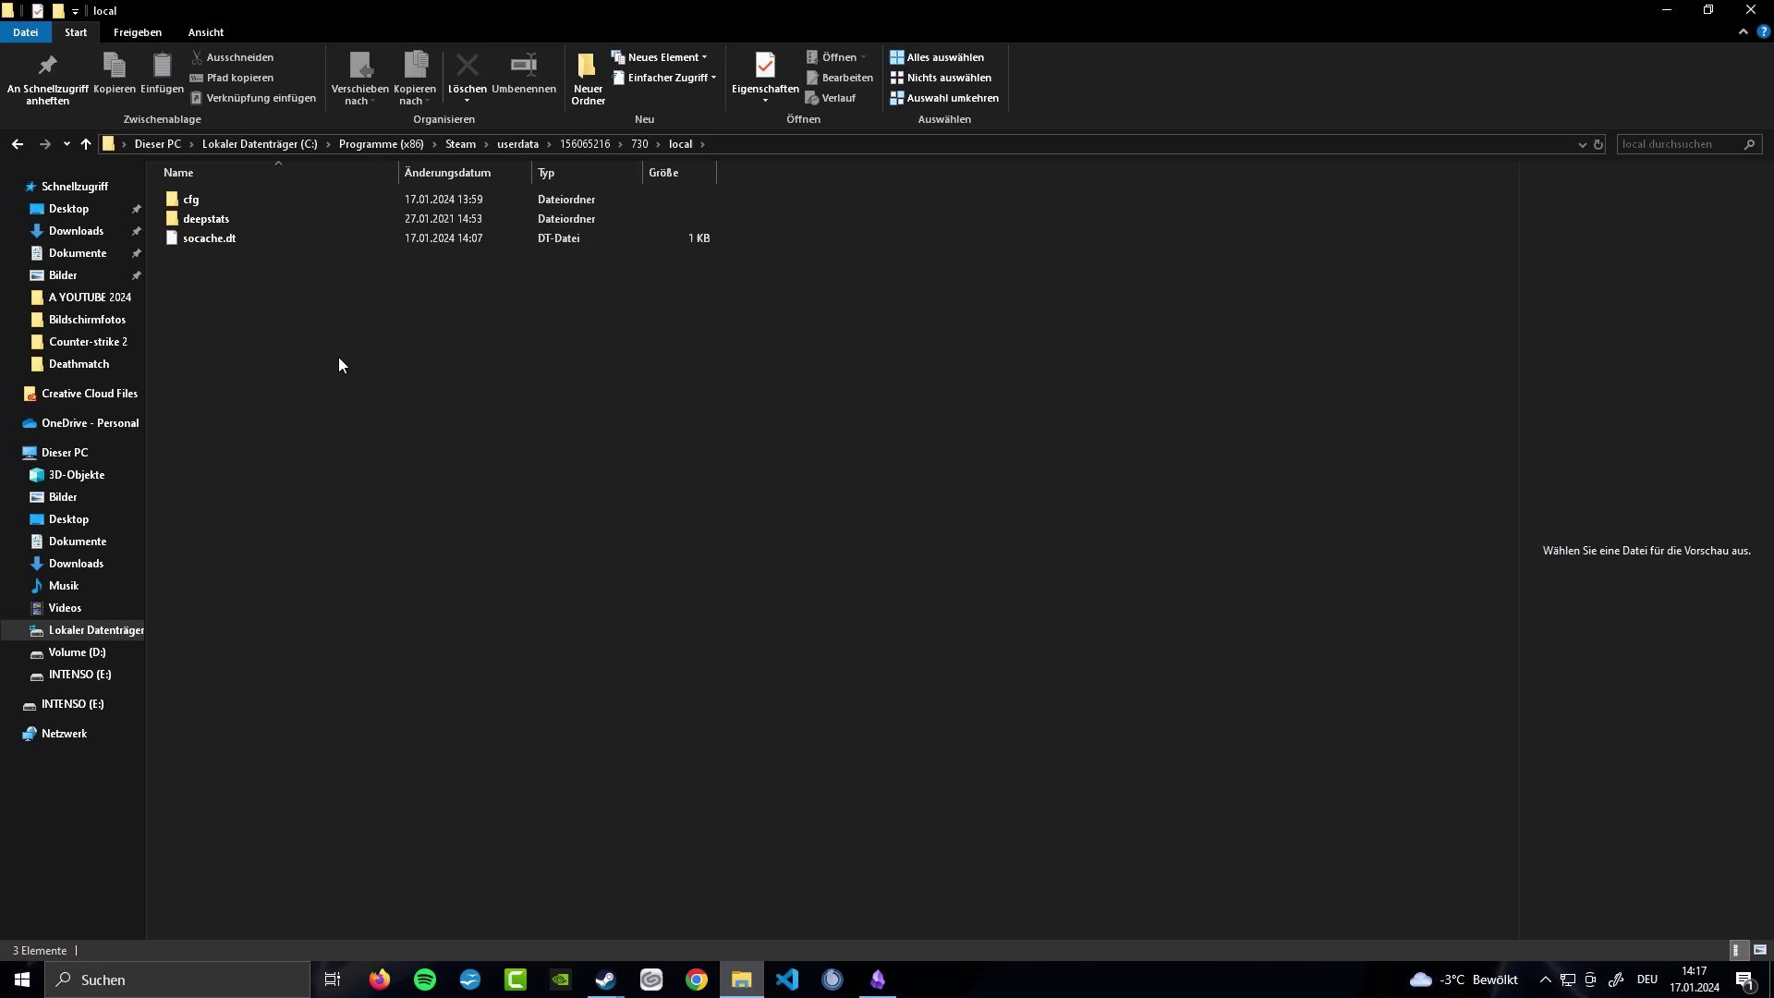
key("alt+Left")
key("alt+Left")
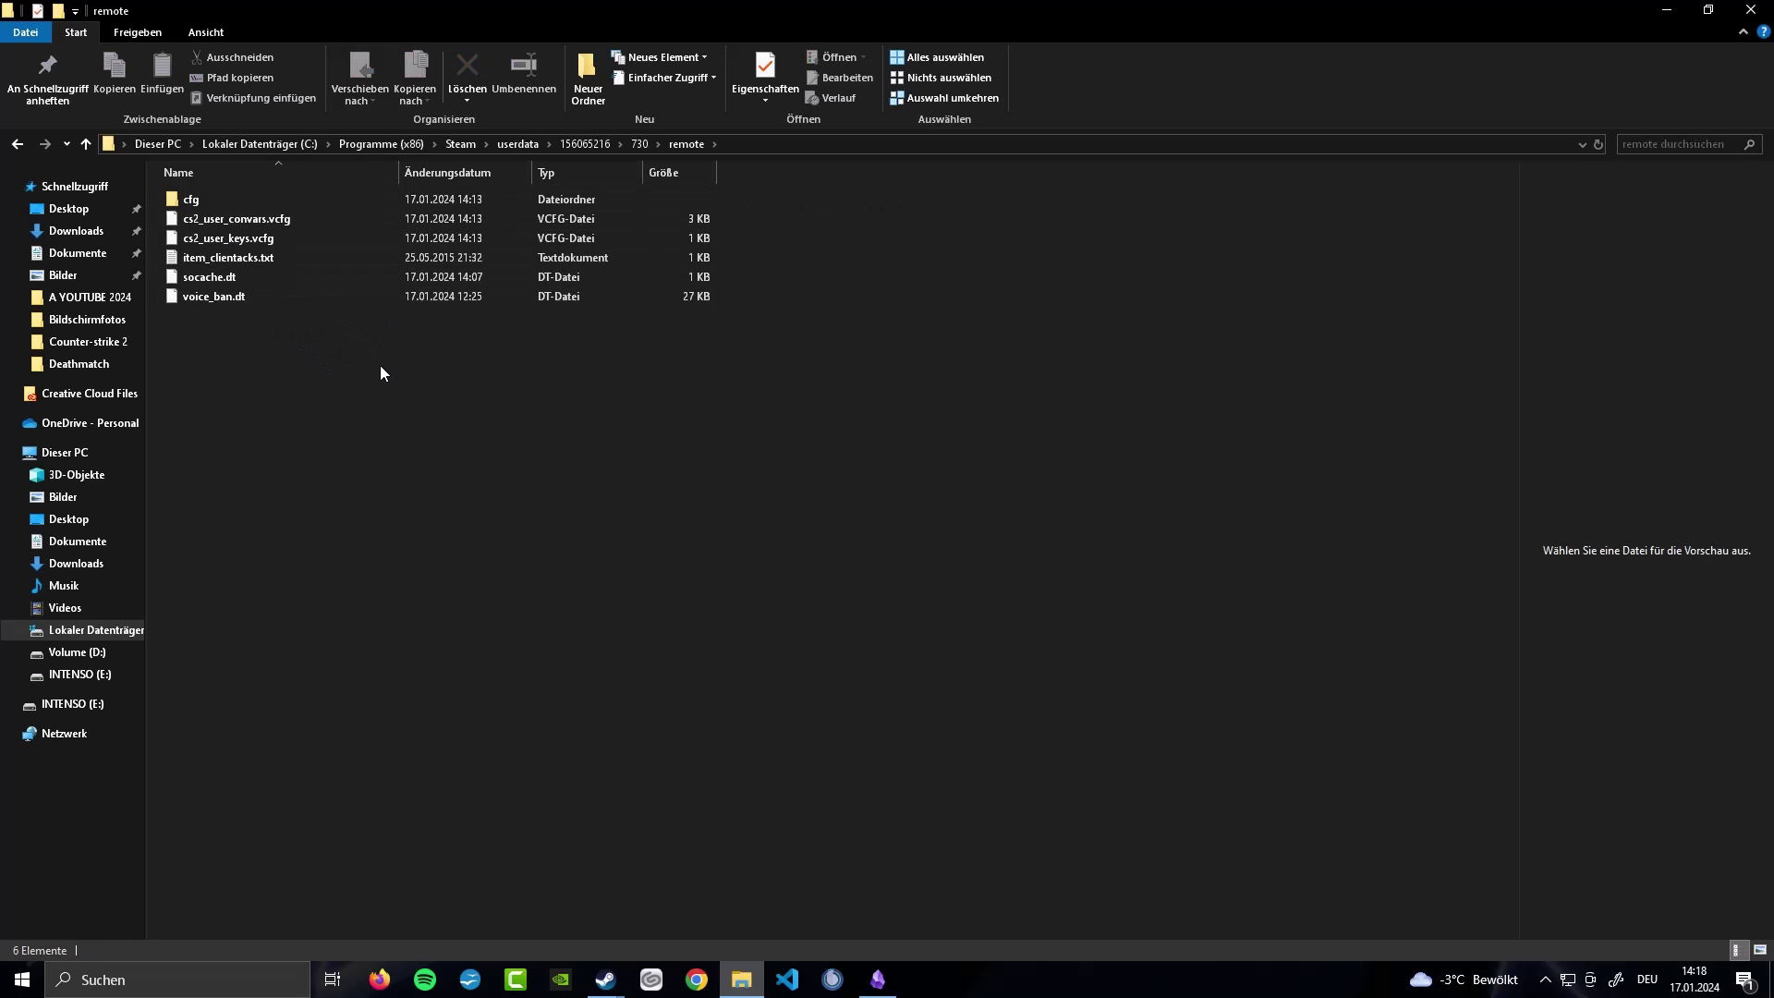
double_click(217, 201)
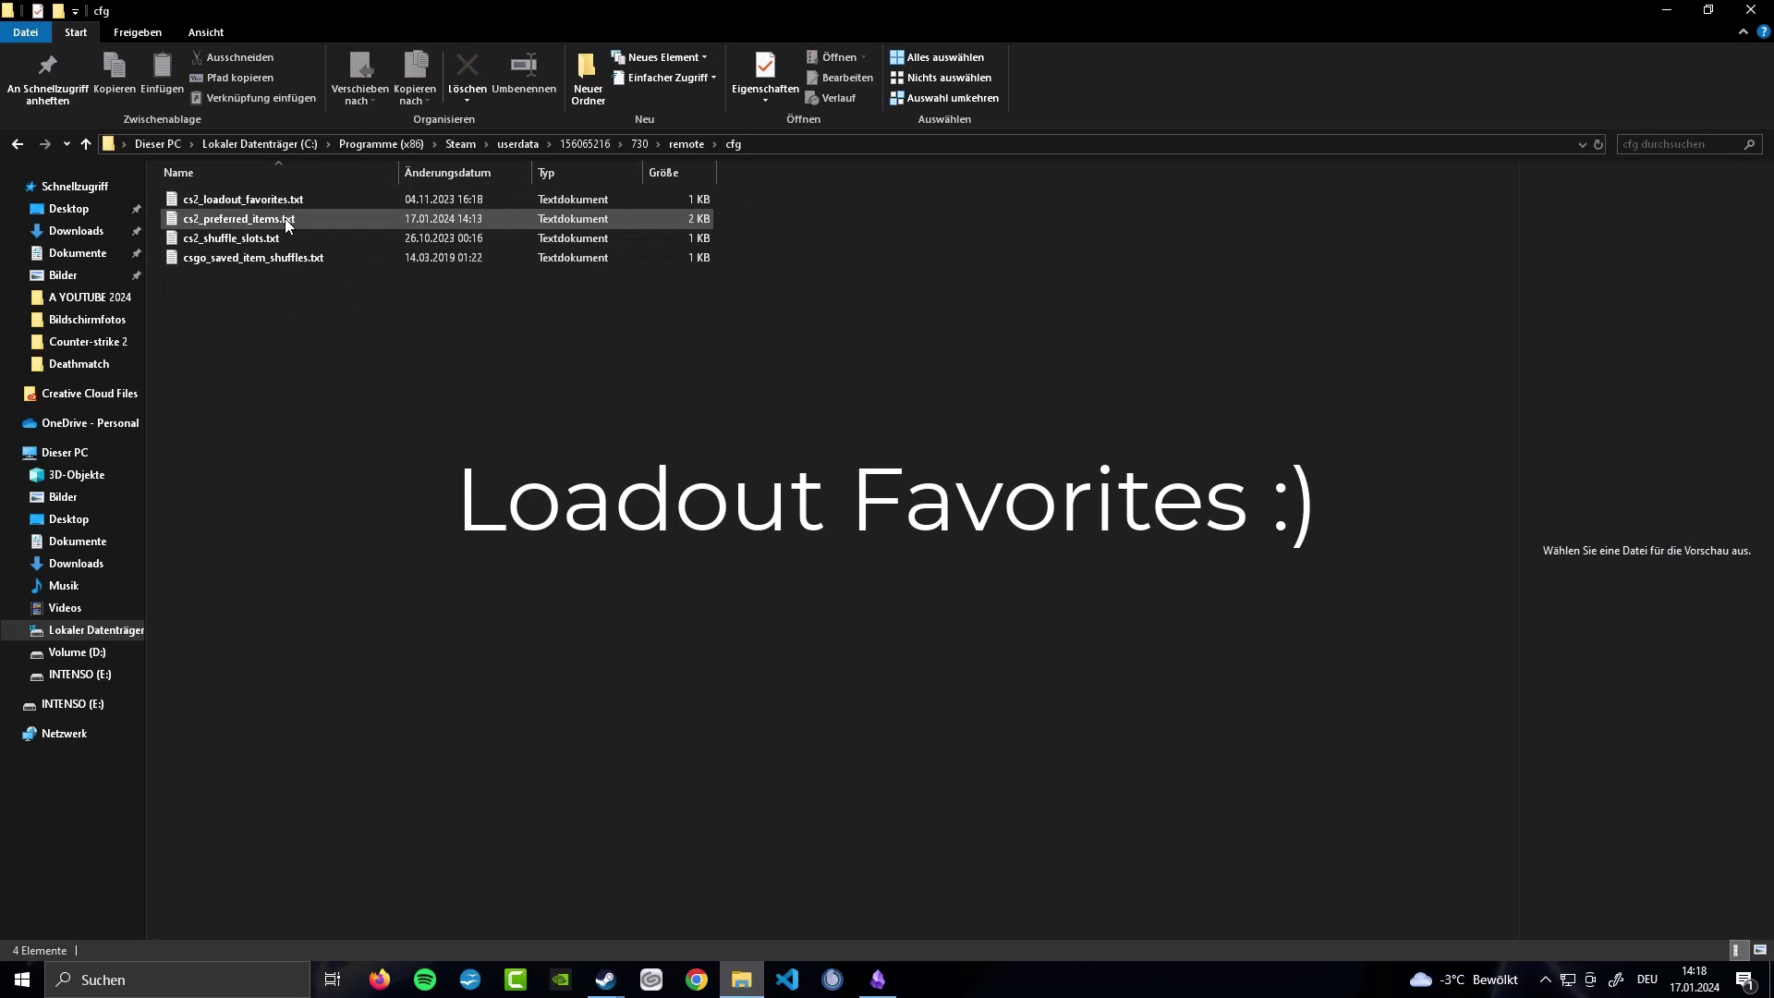
key("alt+Up")
key("alt+Up")
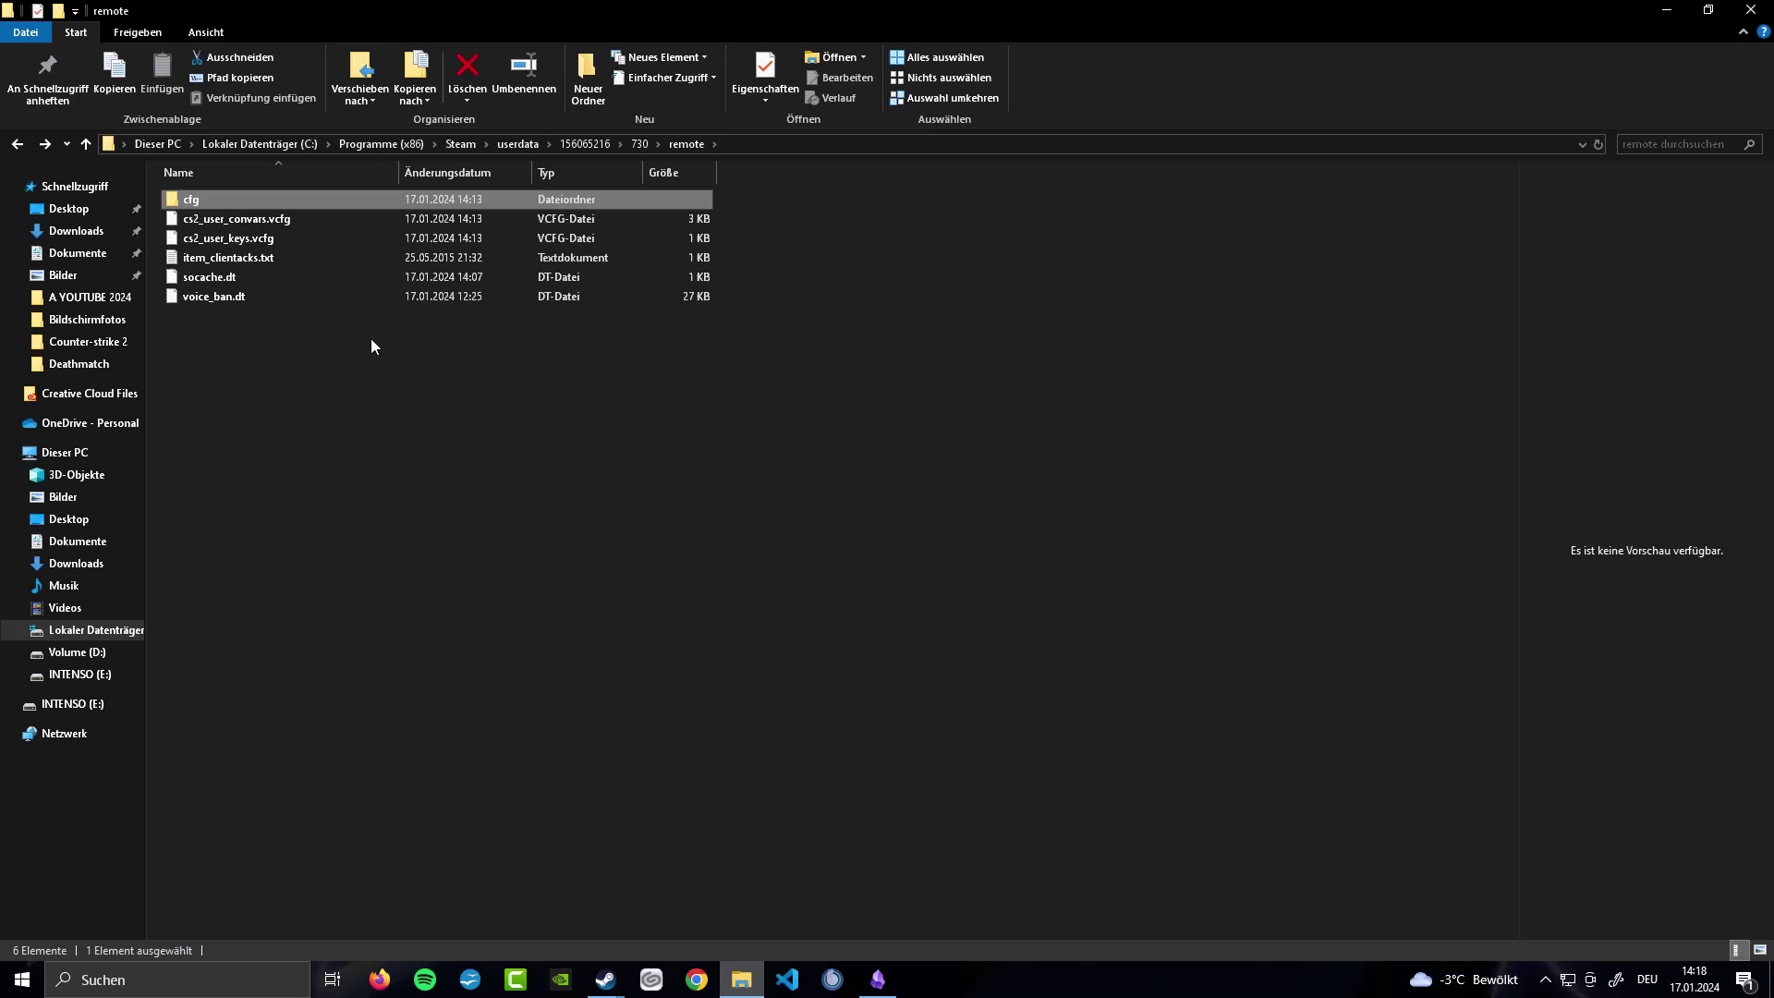
Step: Copy local, remote and remotecache.vdf from the main account's 730 folder
left_click(303, 343)
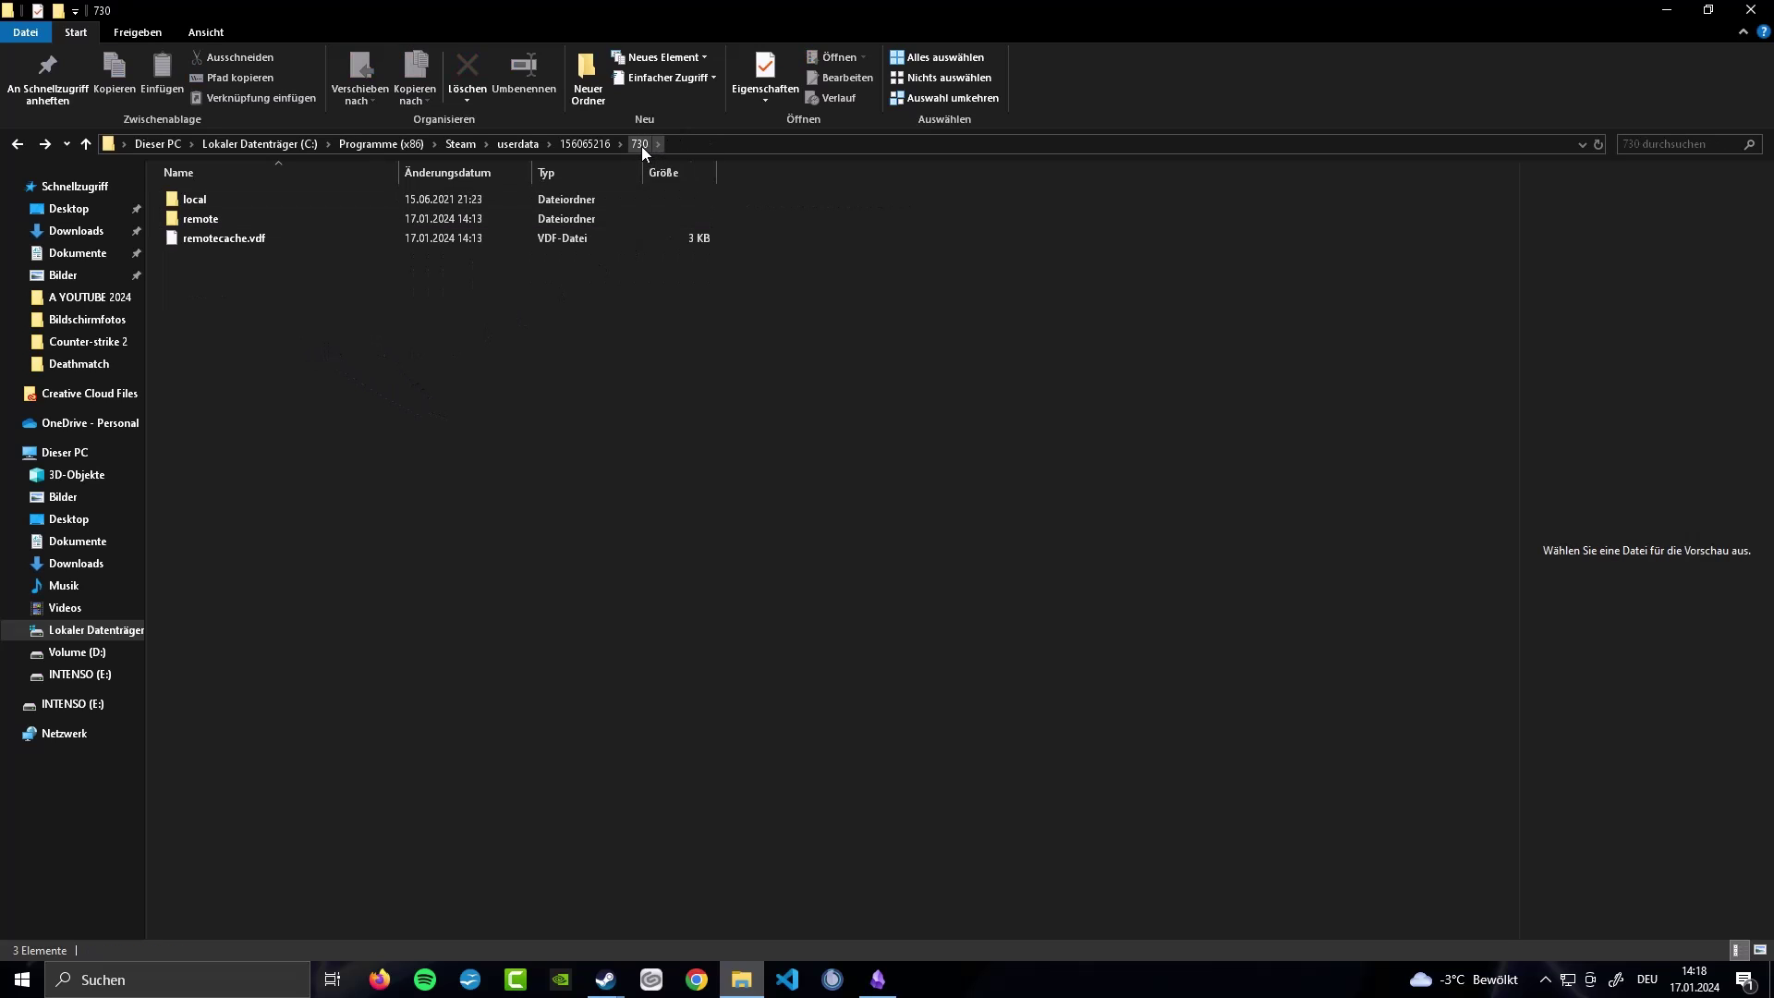
left_click_drag(443, 363, 191, 192)
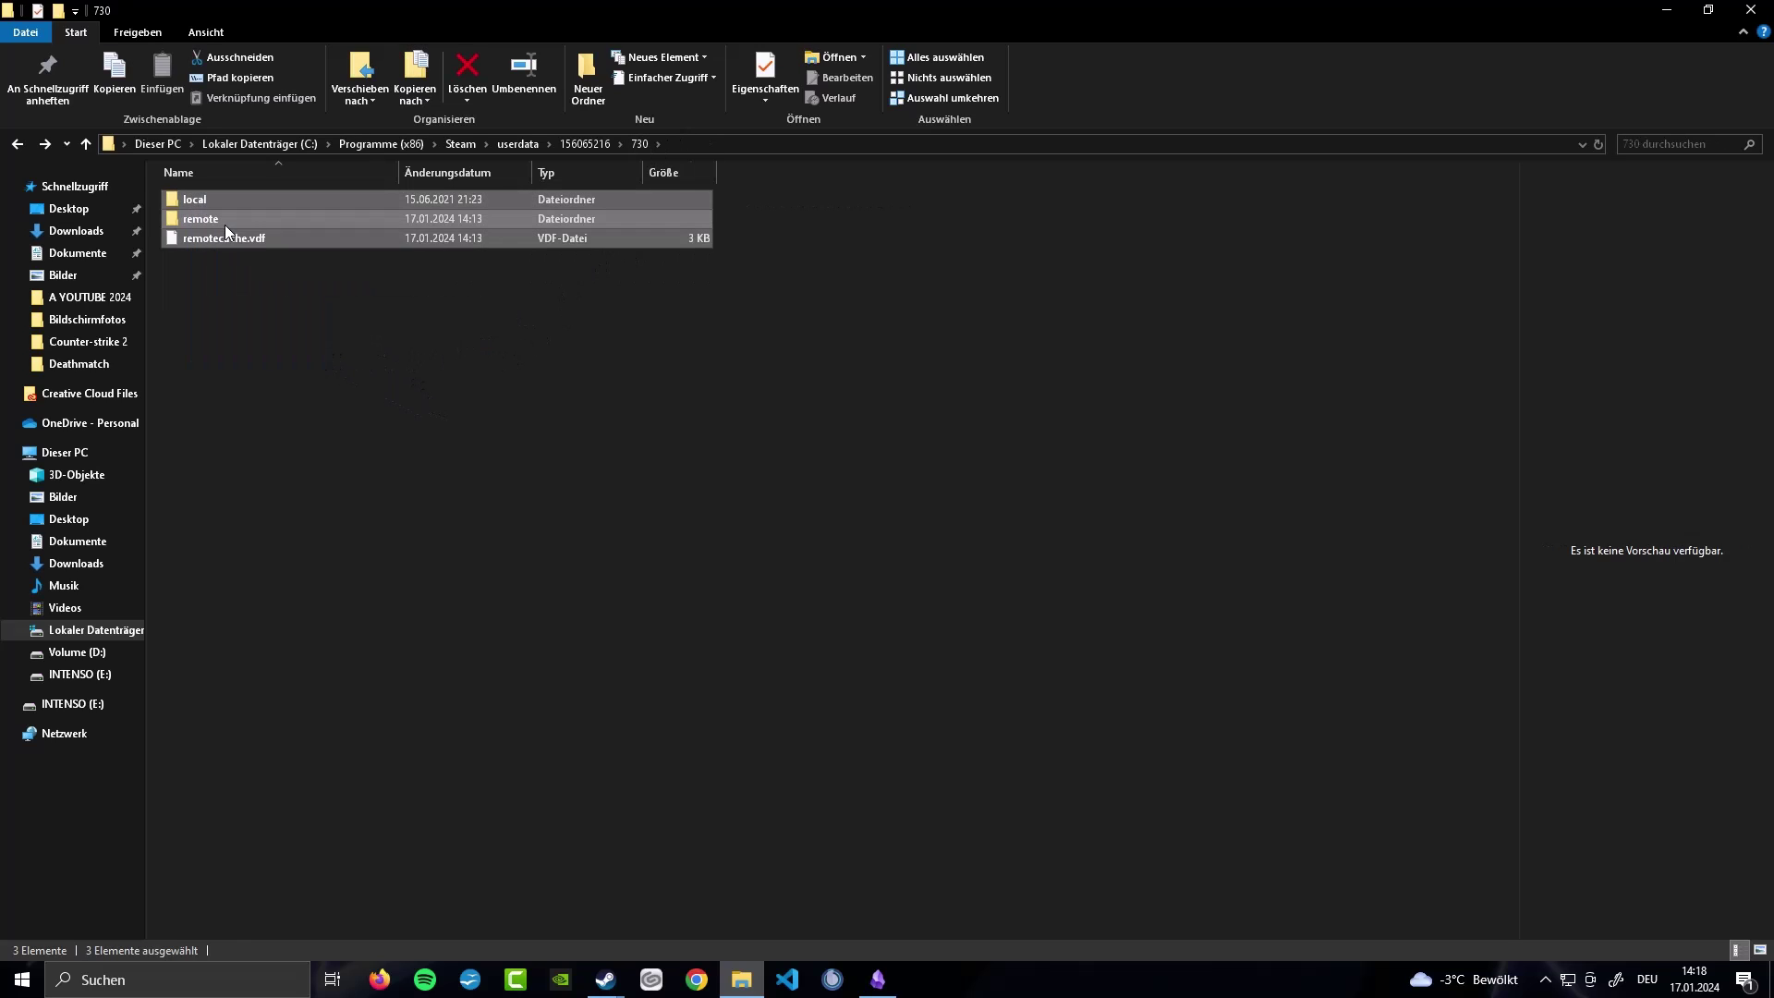
right_click(225, 224)
left_click(319, 498)
left_click(534, 512)
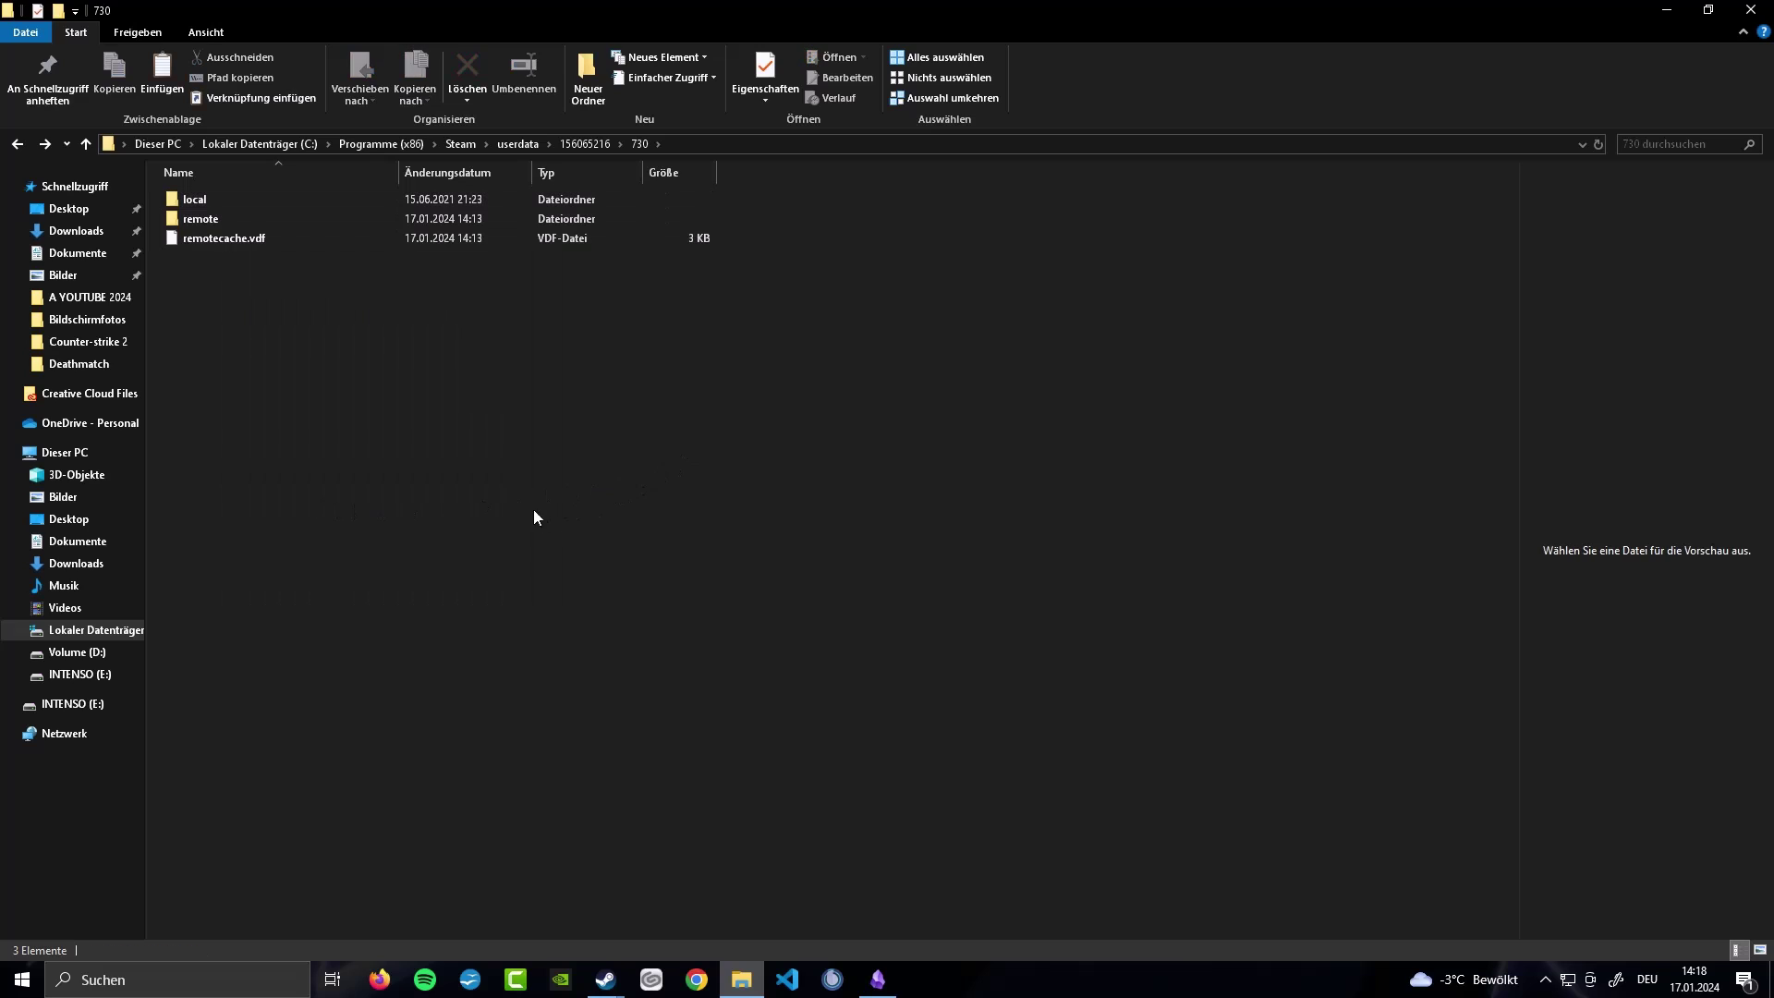
Step: Go back up to userdata and open the second account's folder
key("alt+Up")
key("alt+Up")
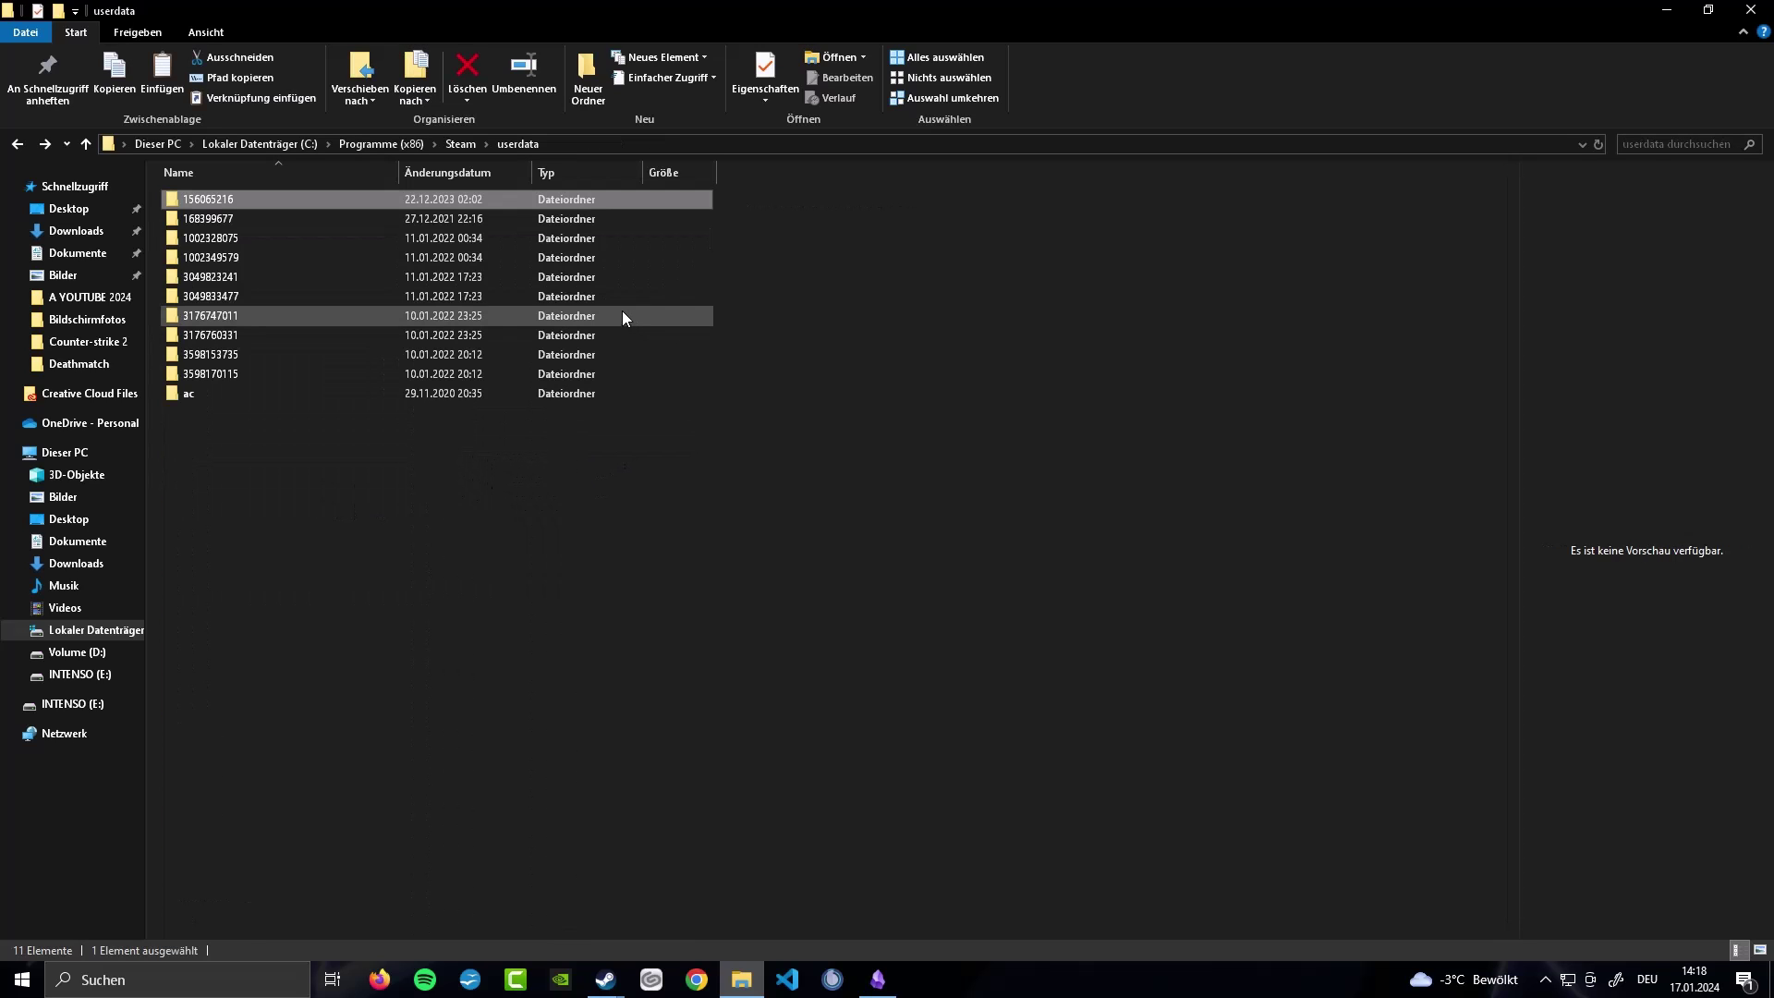
left_click(607, 334)
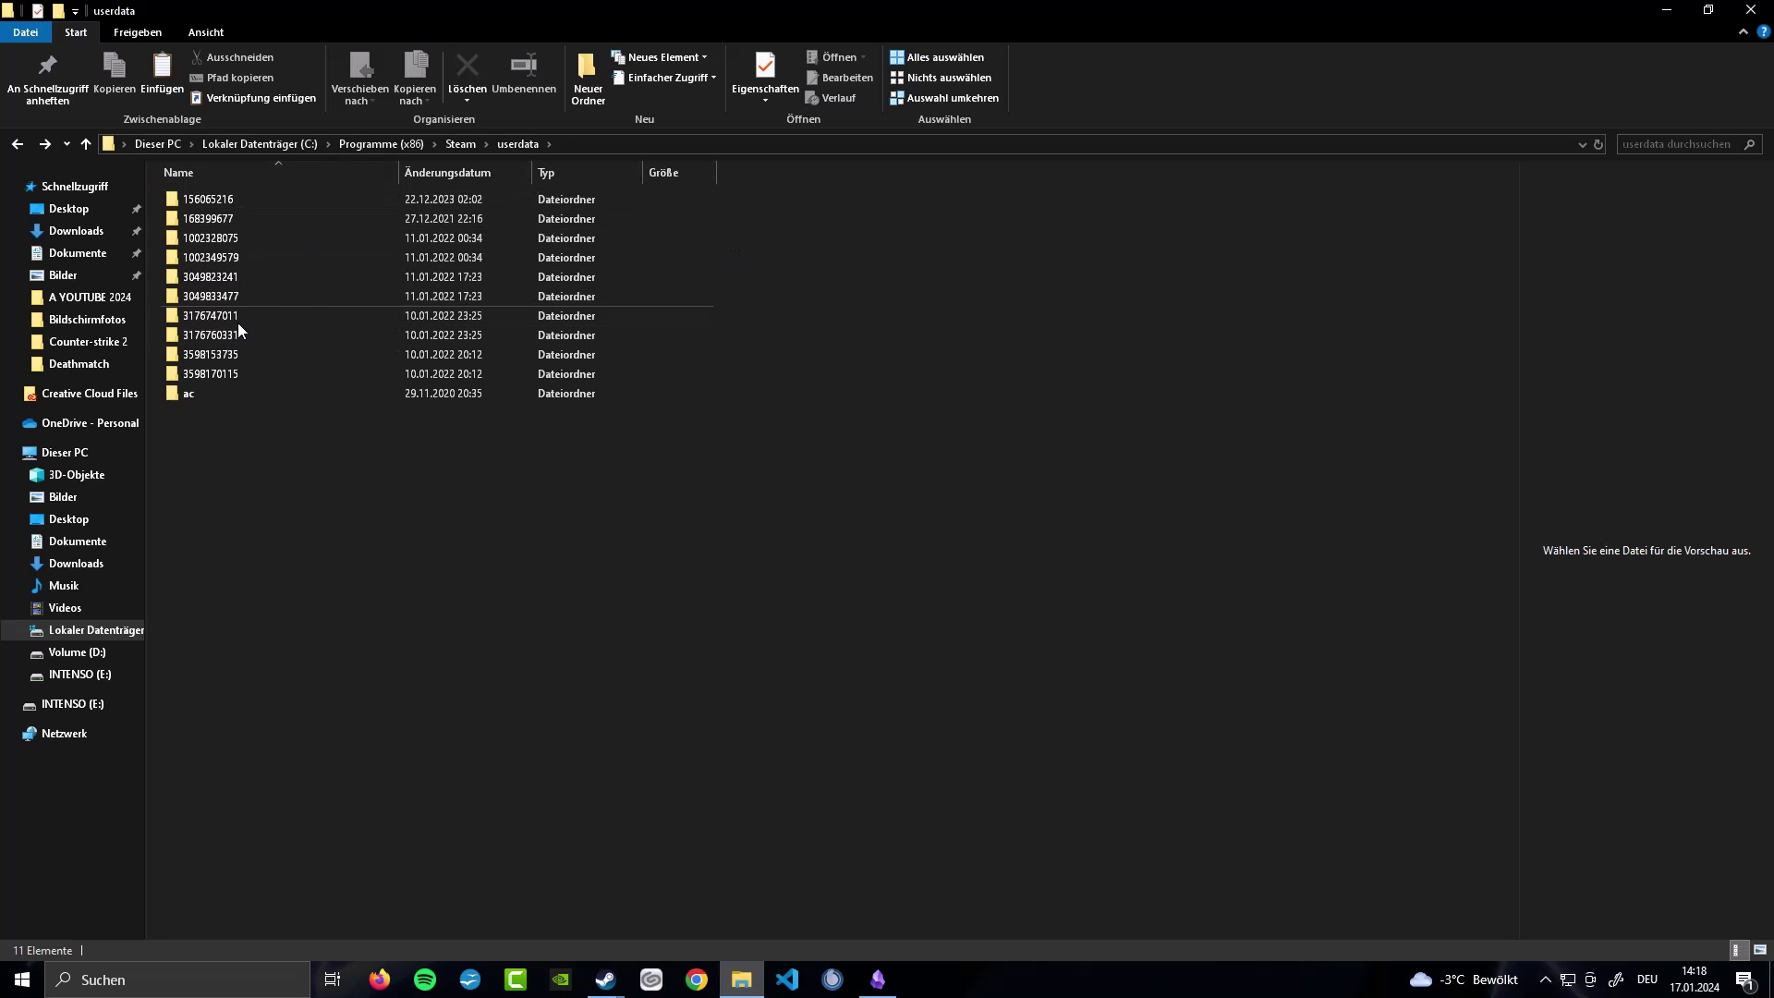
mouse_move(252, 219)
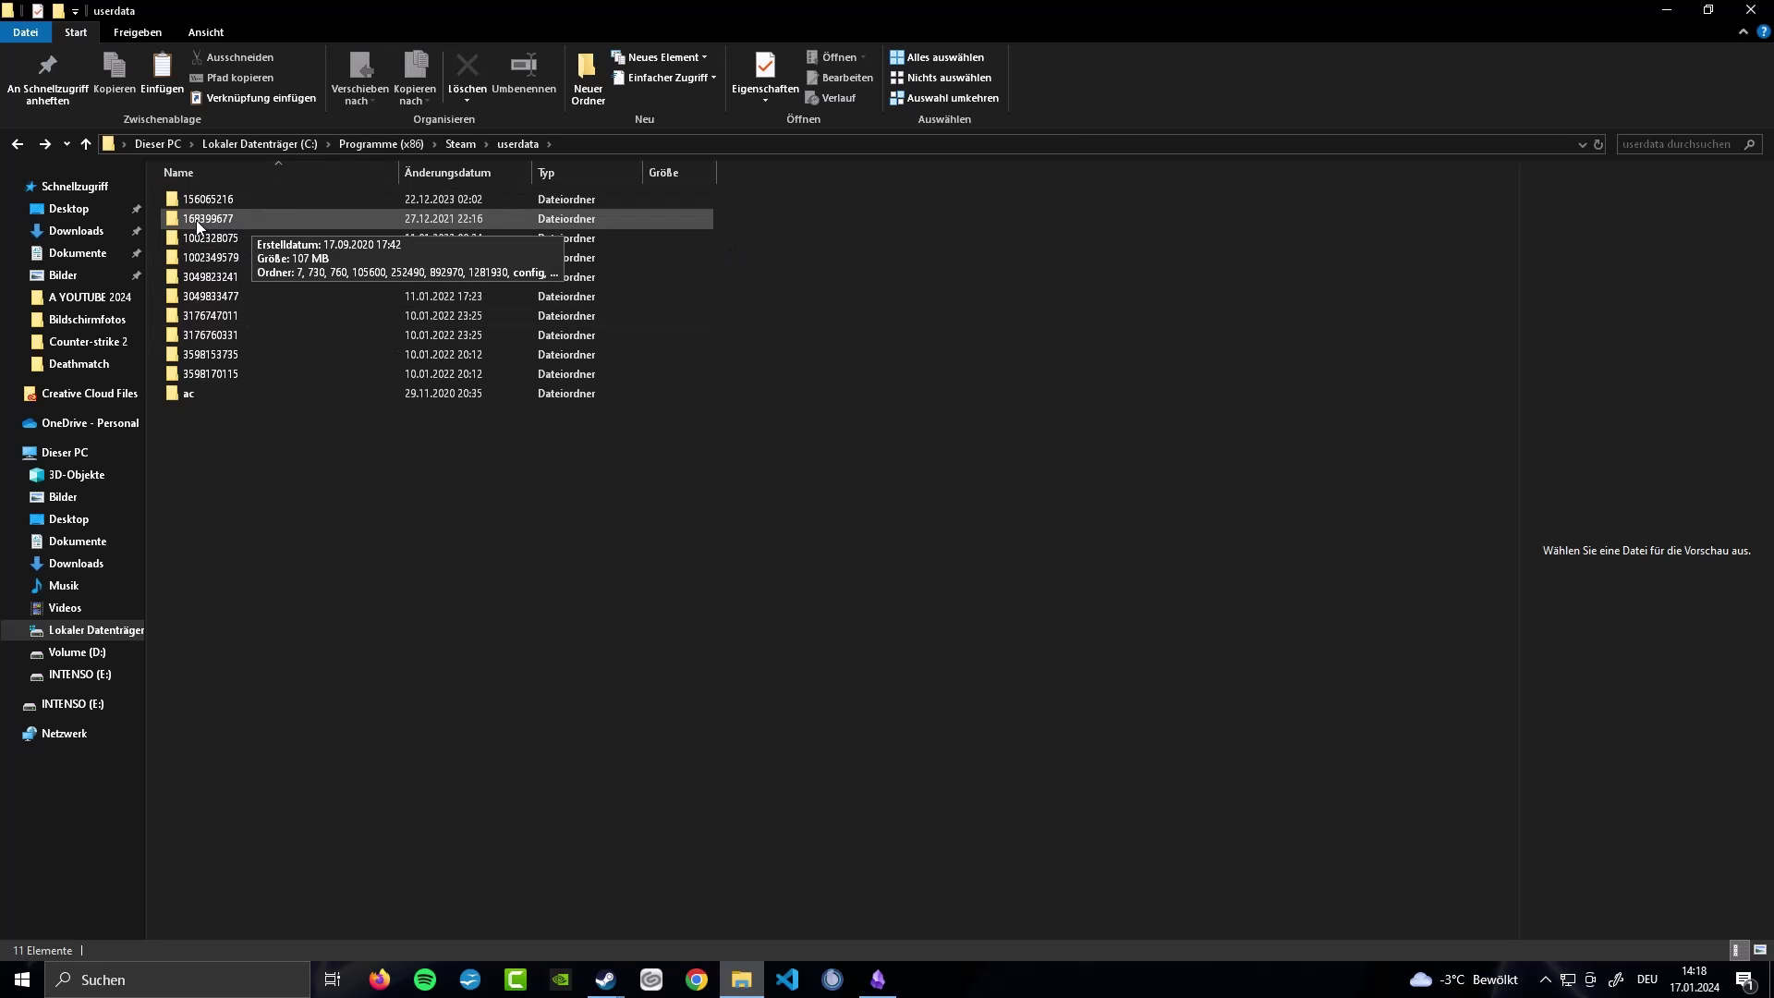
double_click(196, 220)
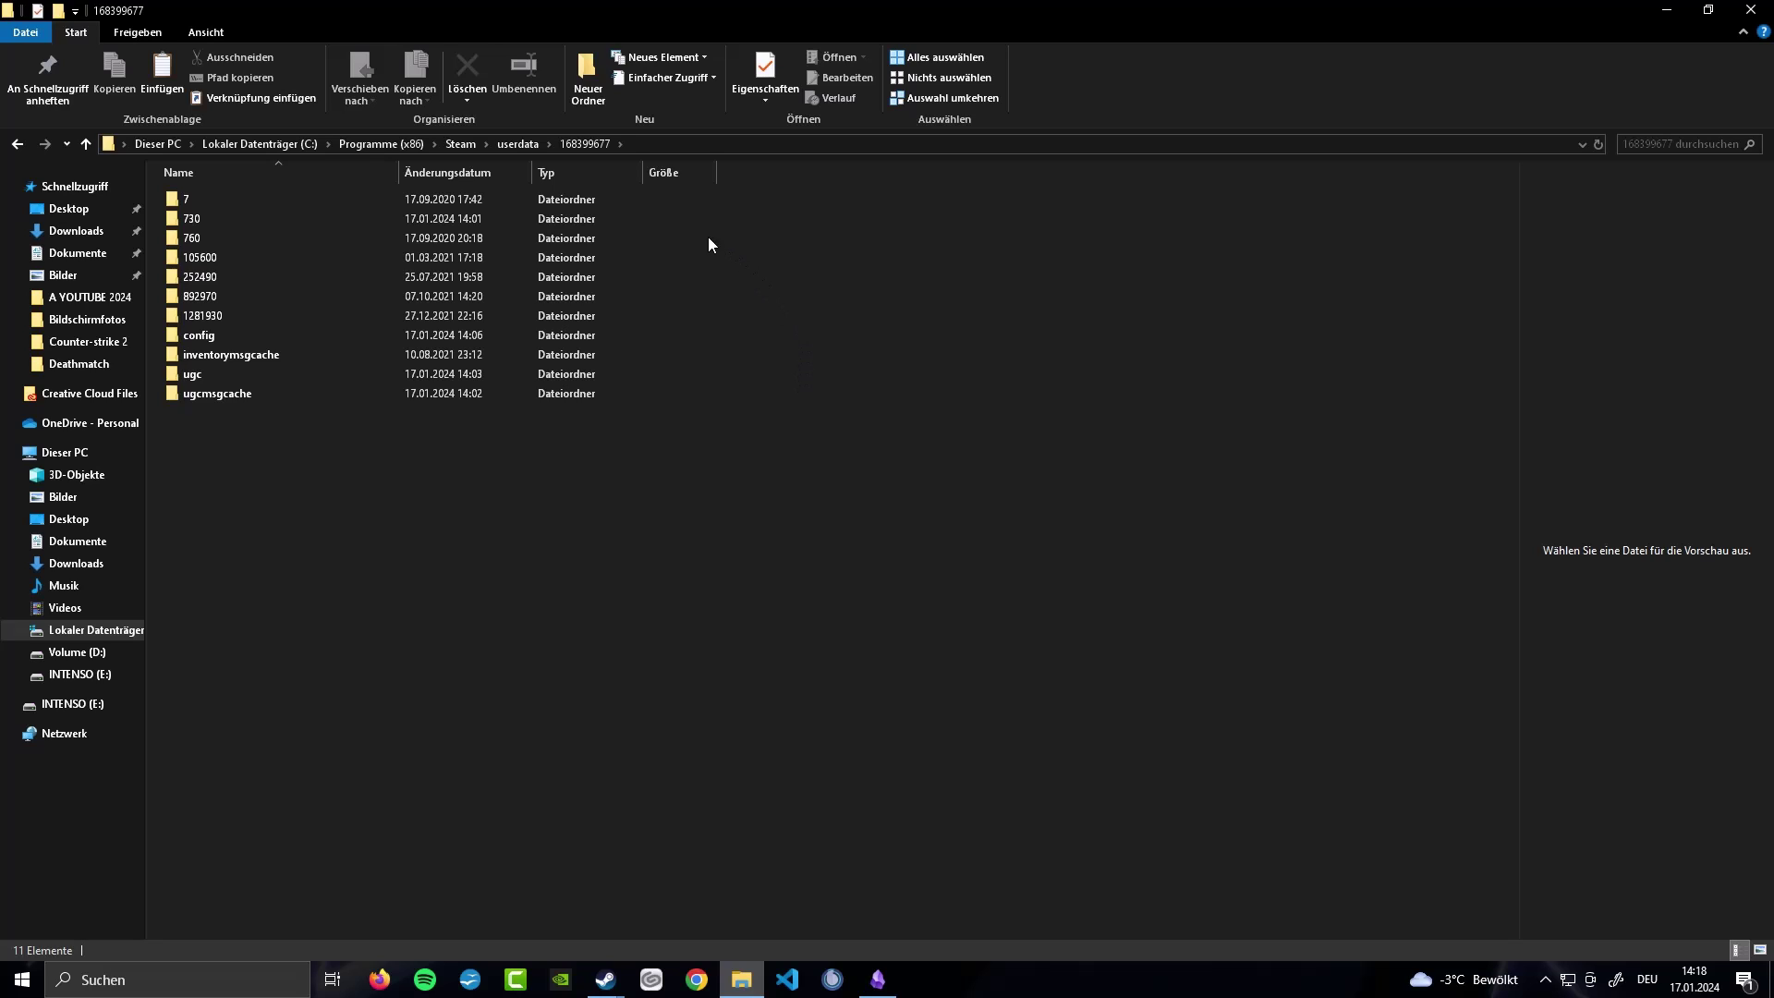
double_click(356, 217)
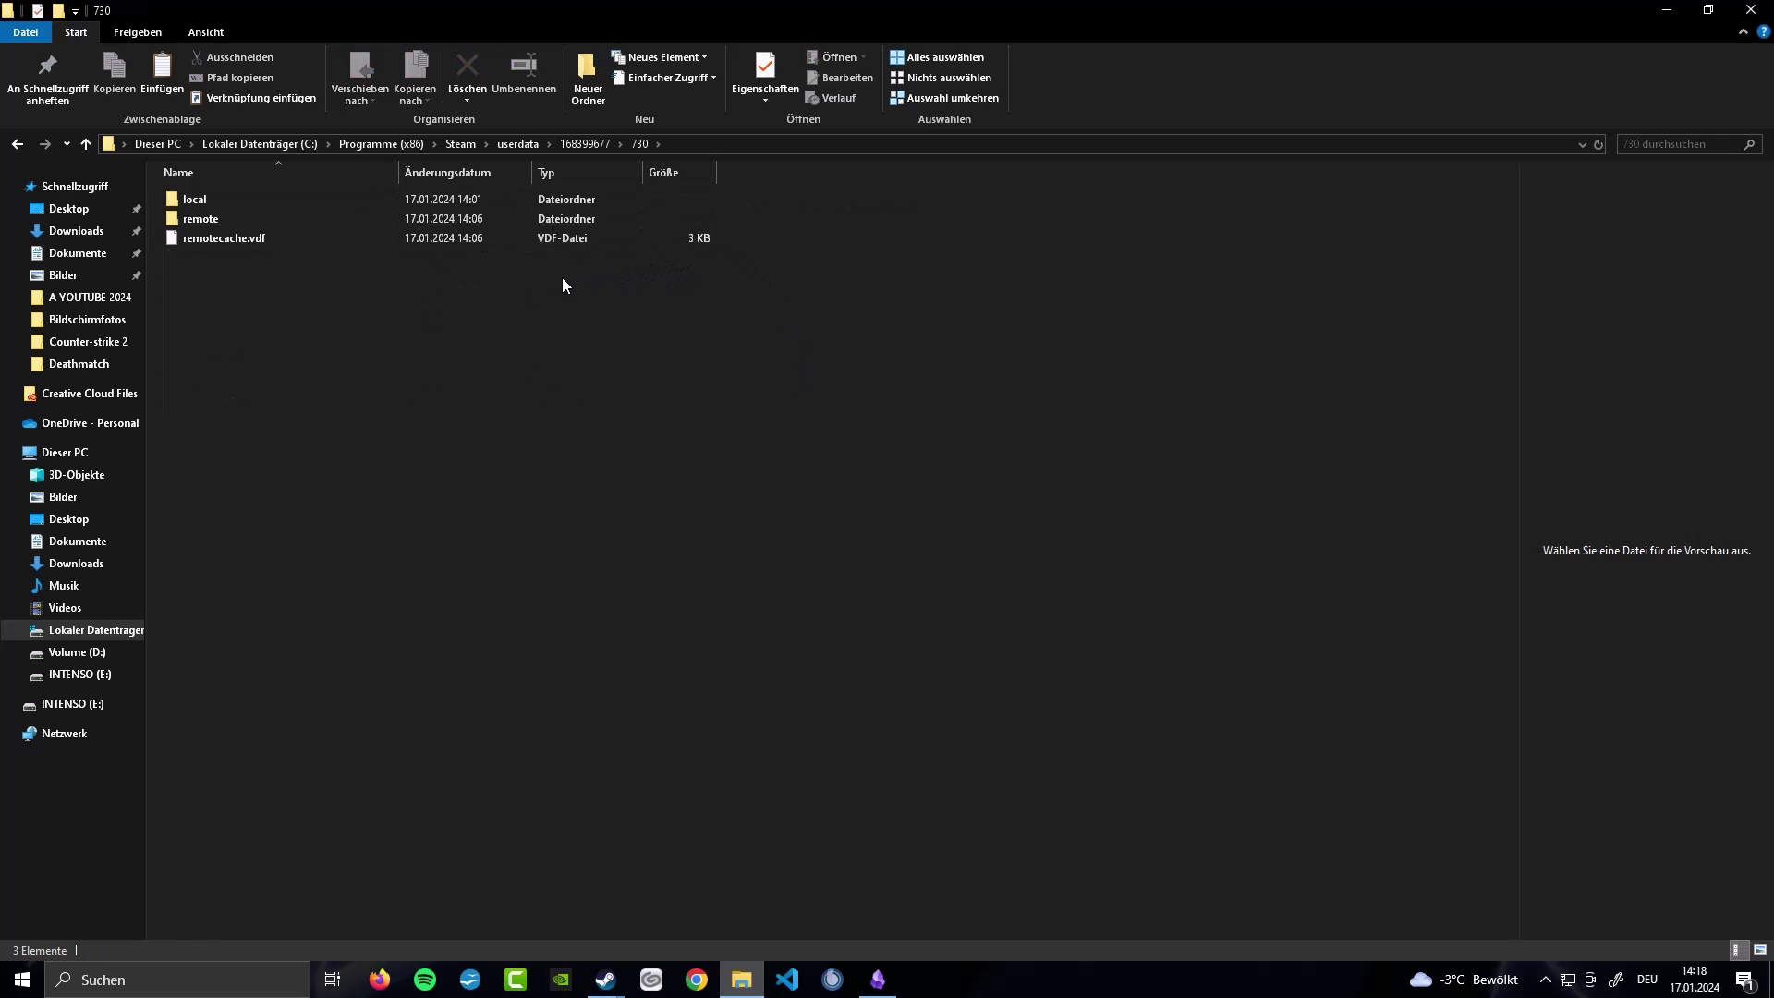
left_click_drag(323, 385, 252, 255)
right_click(262, 231)
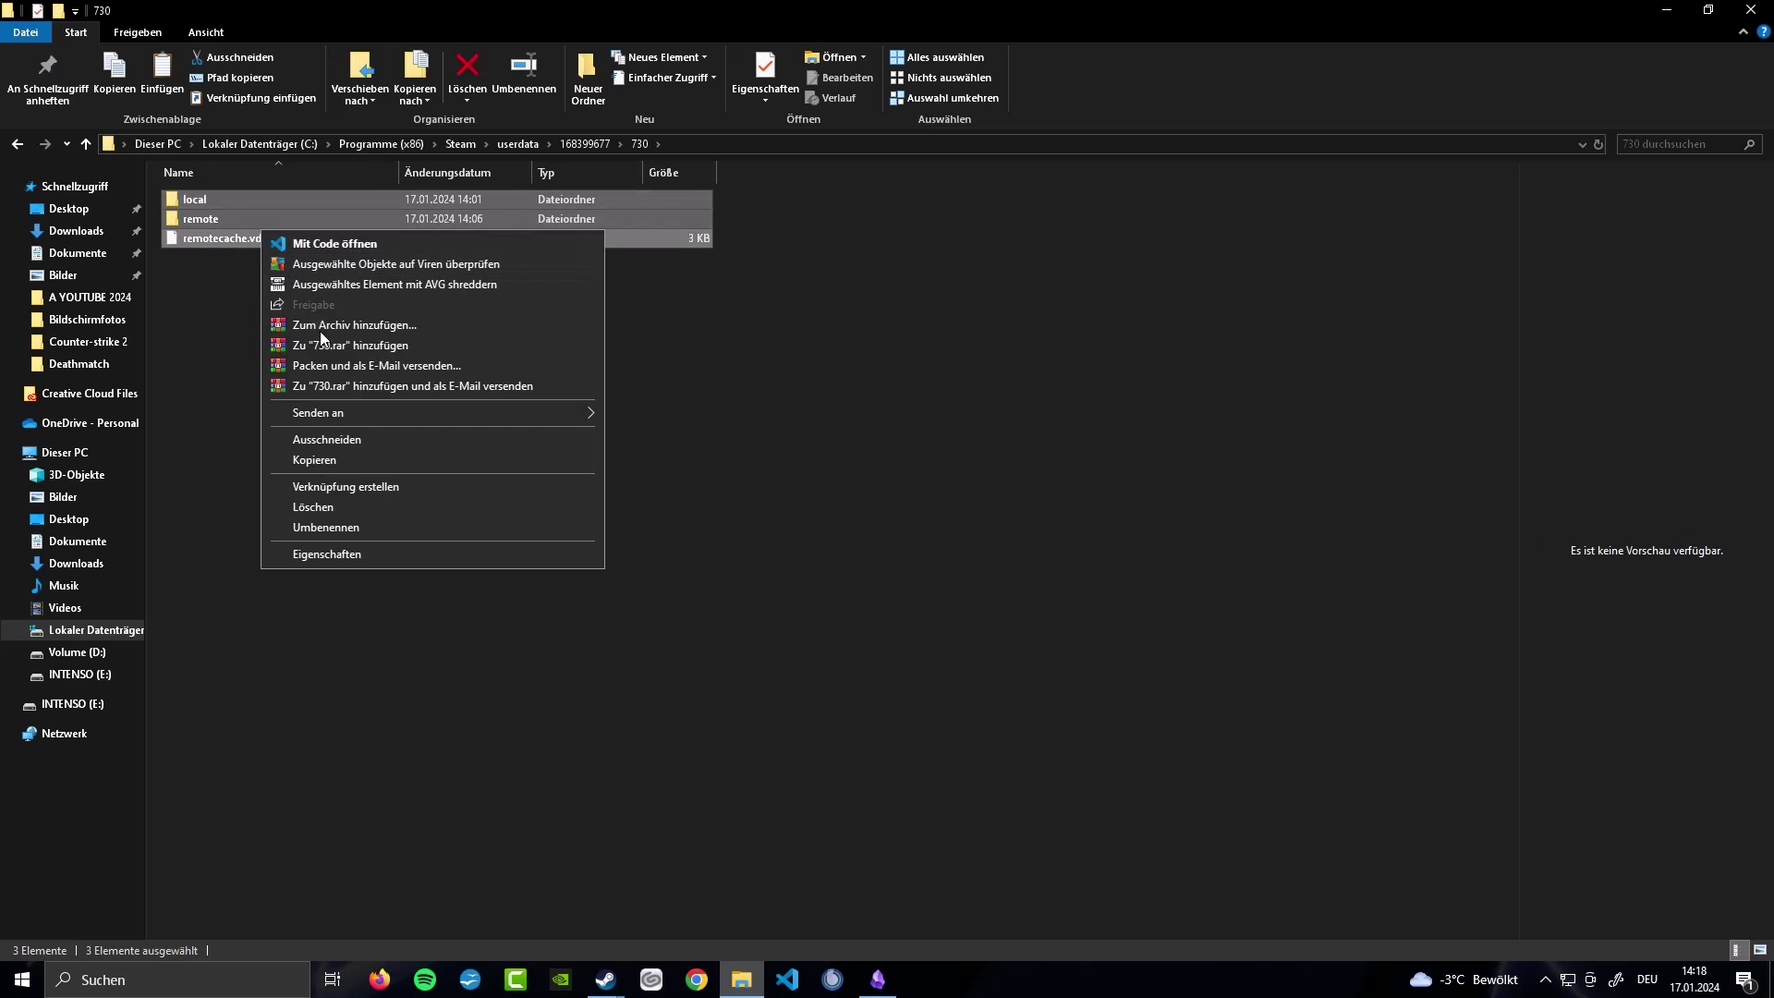
left_click(751, 513)
left_click(637, 503)
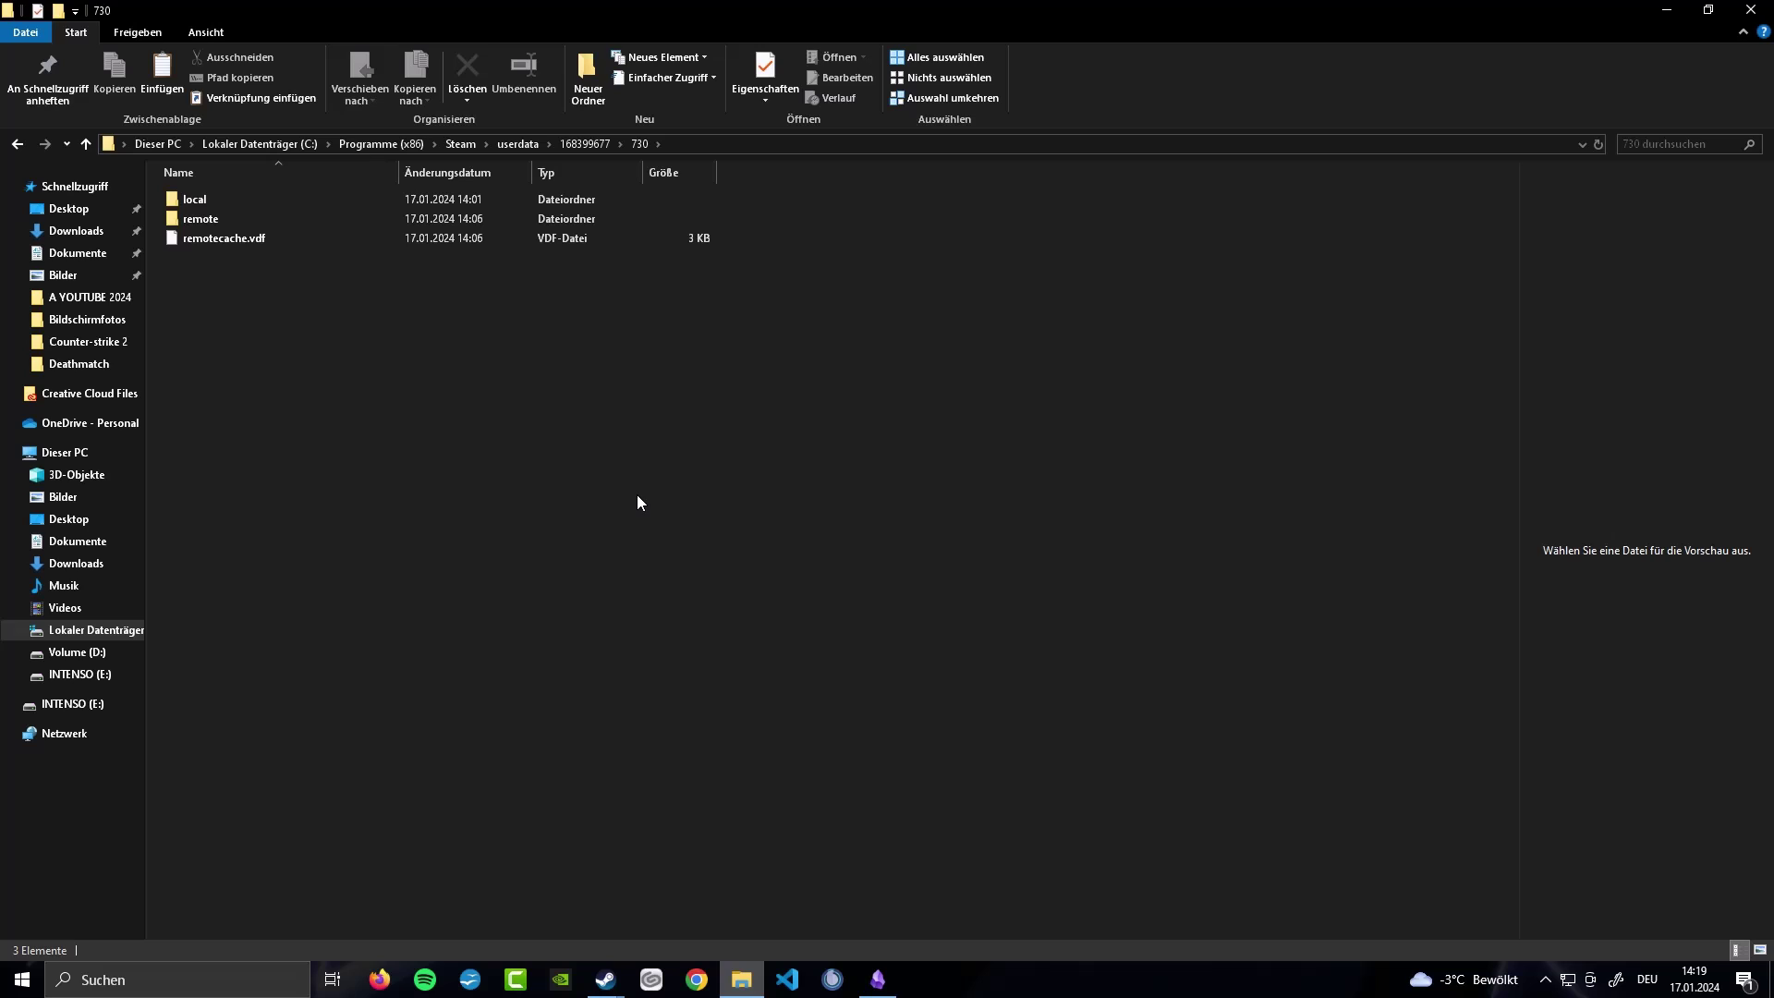
Step: Delete local, remote and remotecache.vdf from the second account's 730 folder
left_click_drag(580, 457, 561, 200)
right_click(269, 215)
key("Escape")
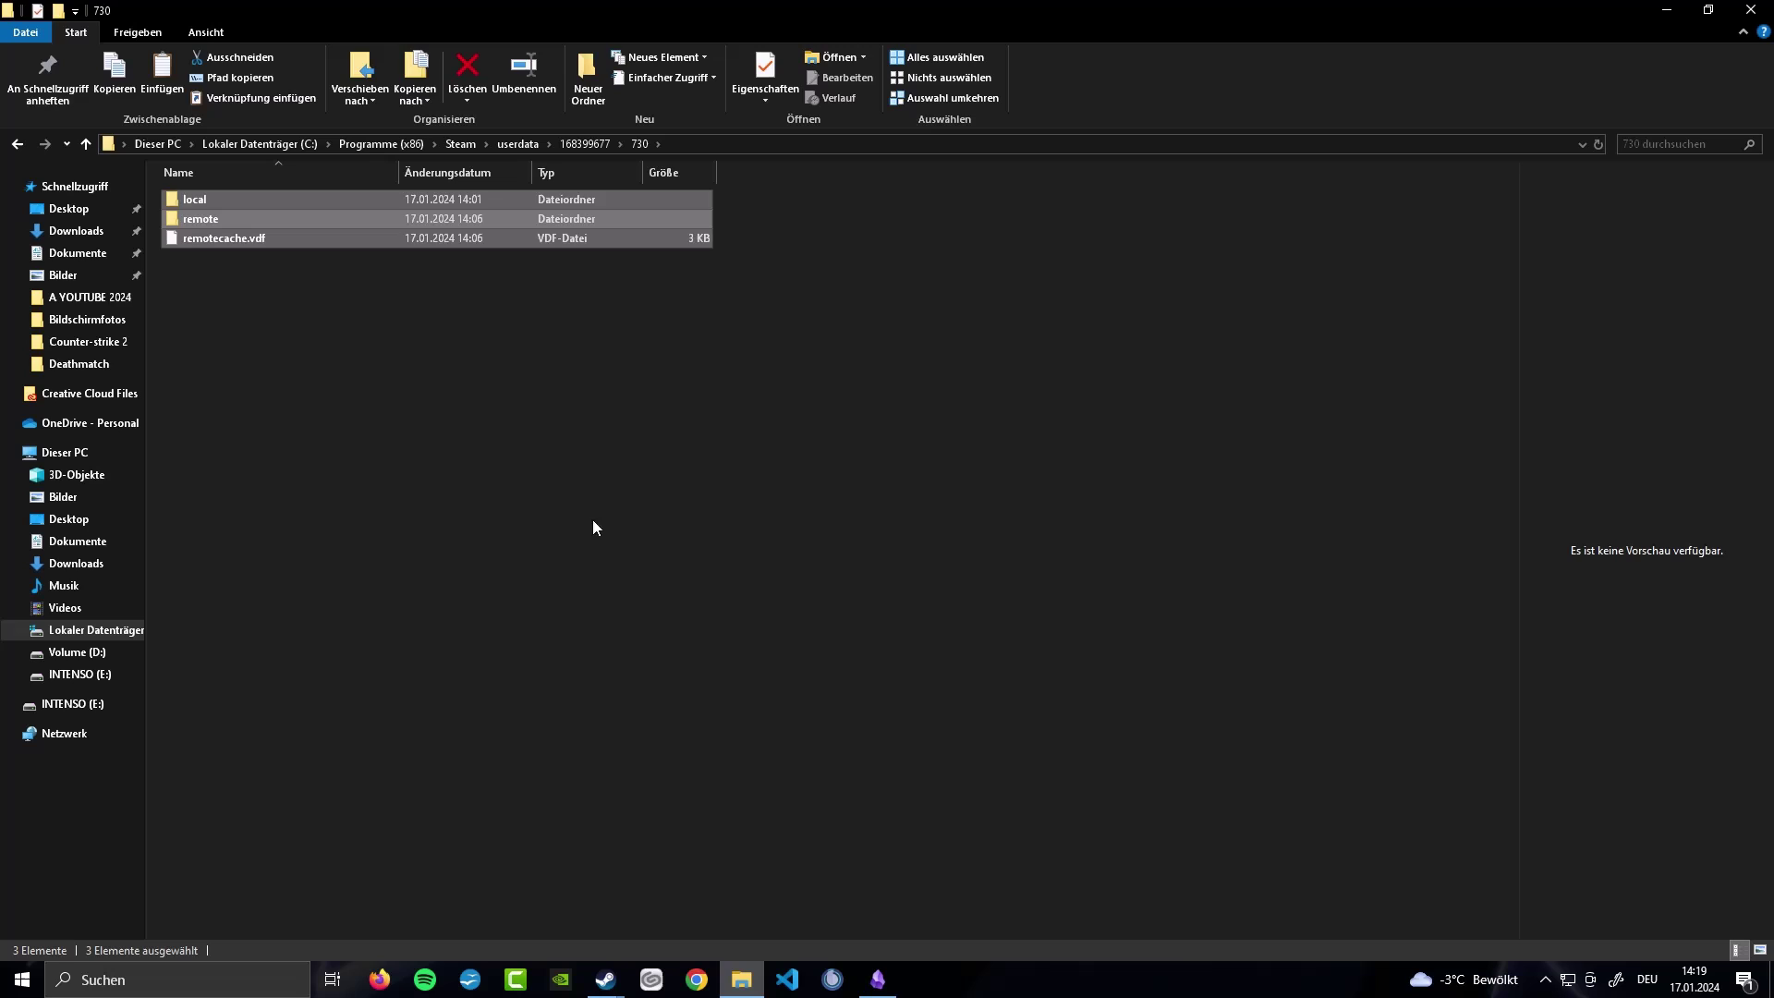
left_click(406, 471)
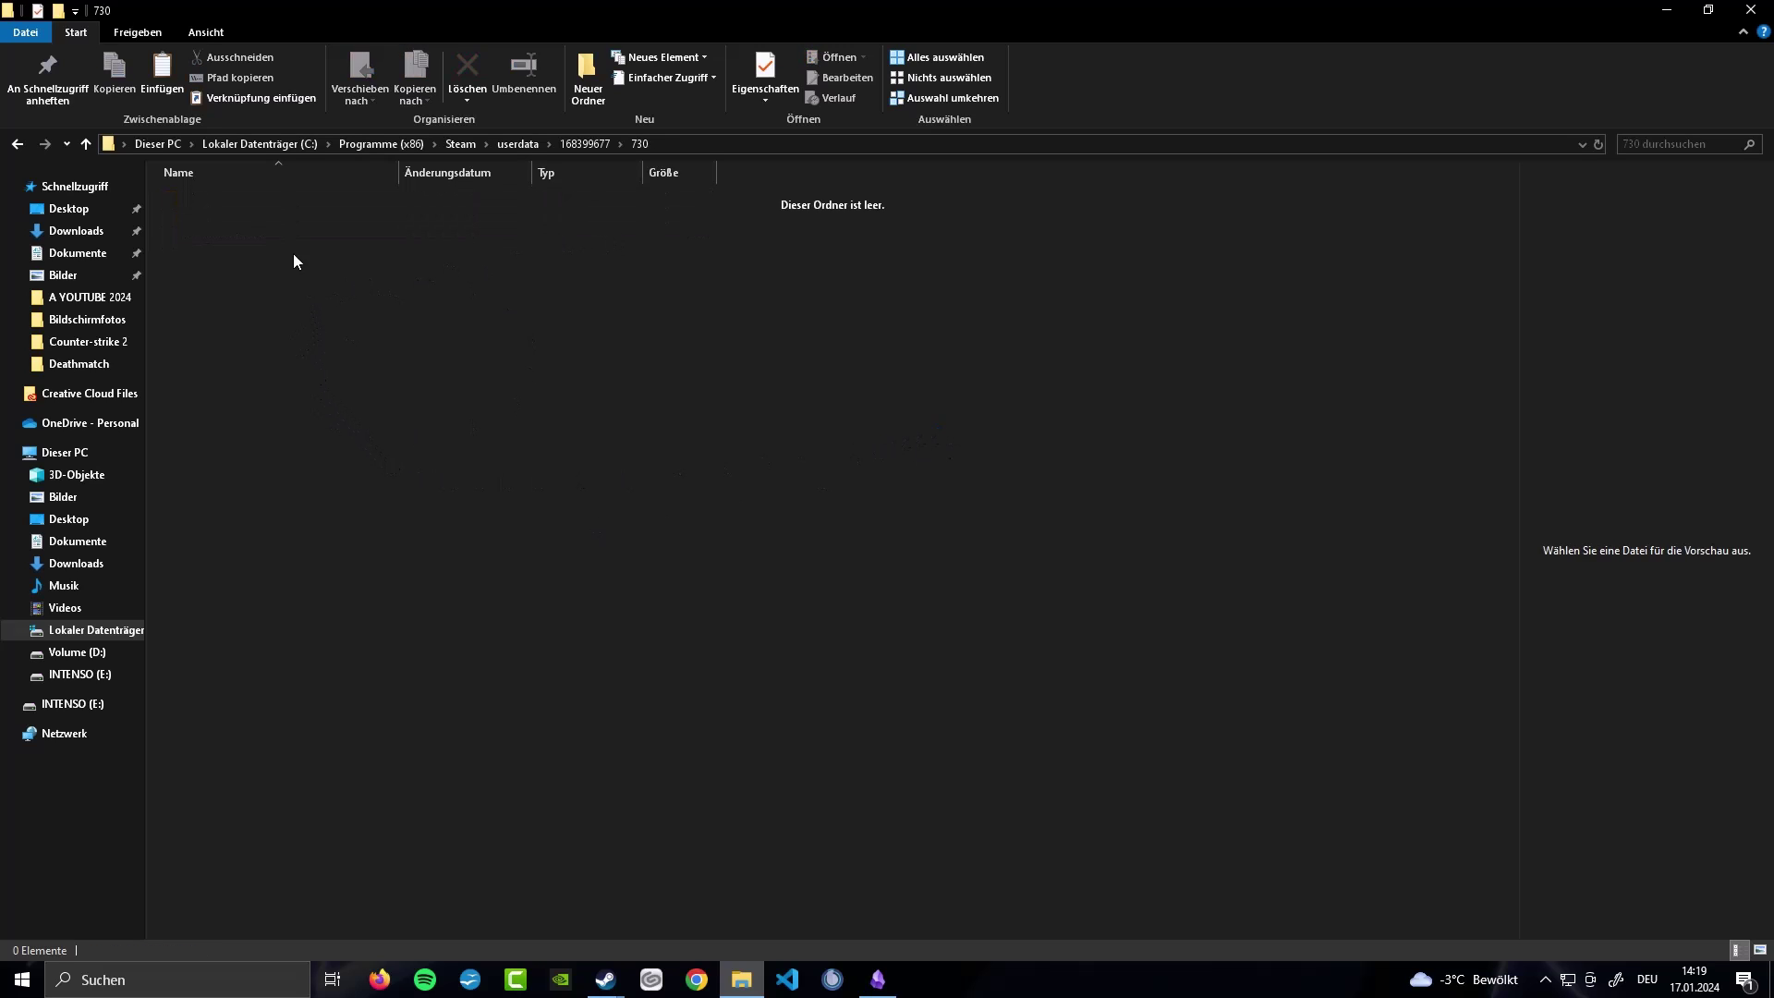
Step: Paste the main account's copied config items into the emptied 730 folder
right_click(269, 239)
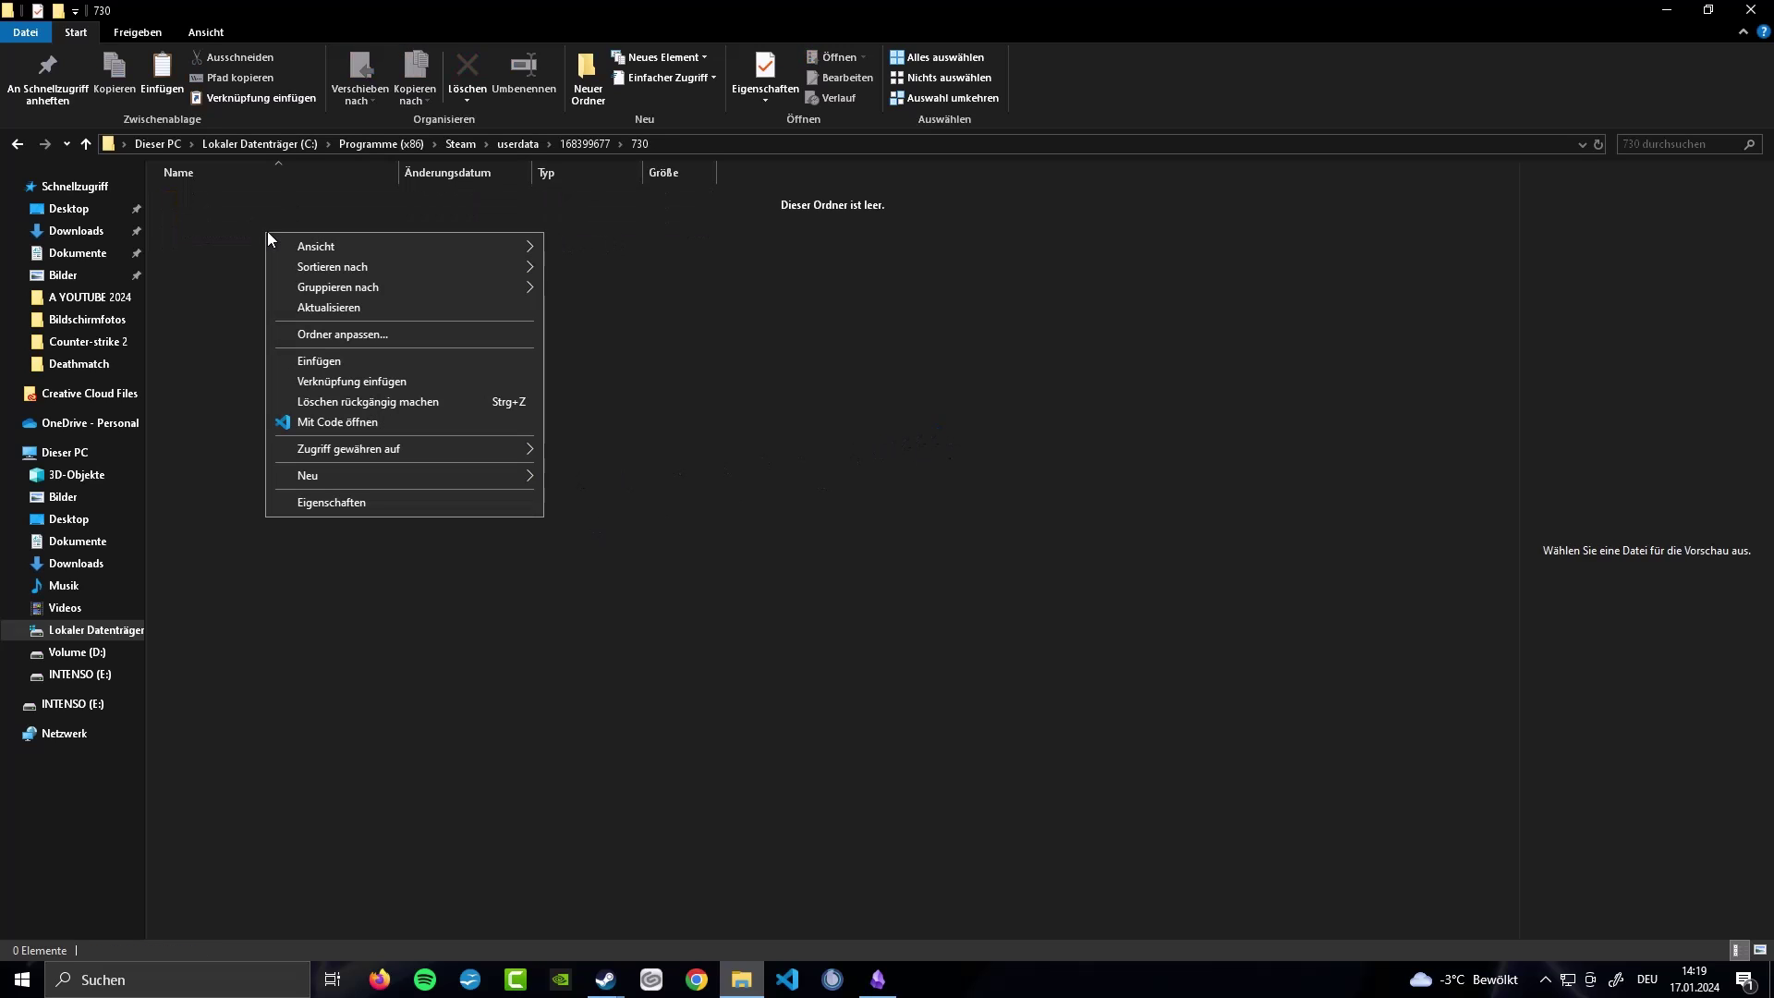
left_click(308, 362)
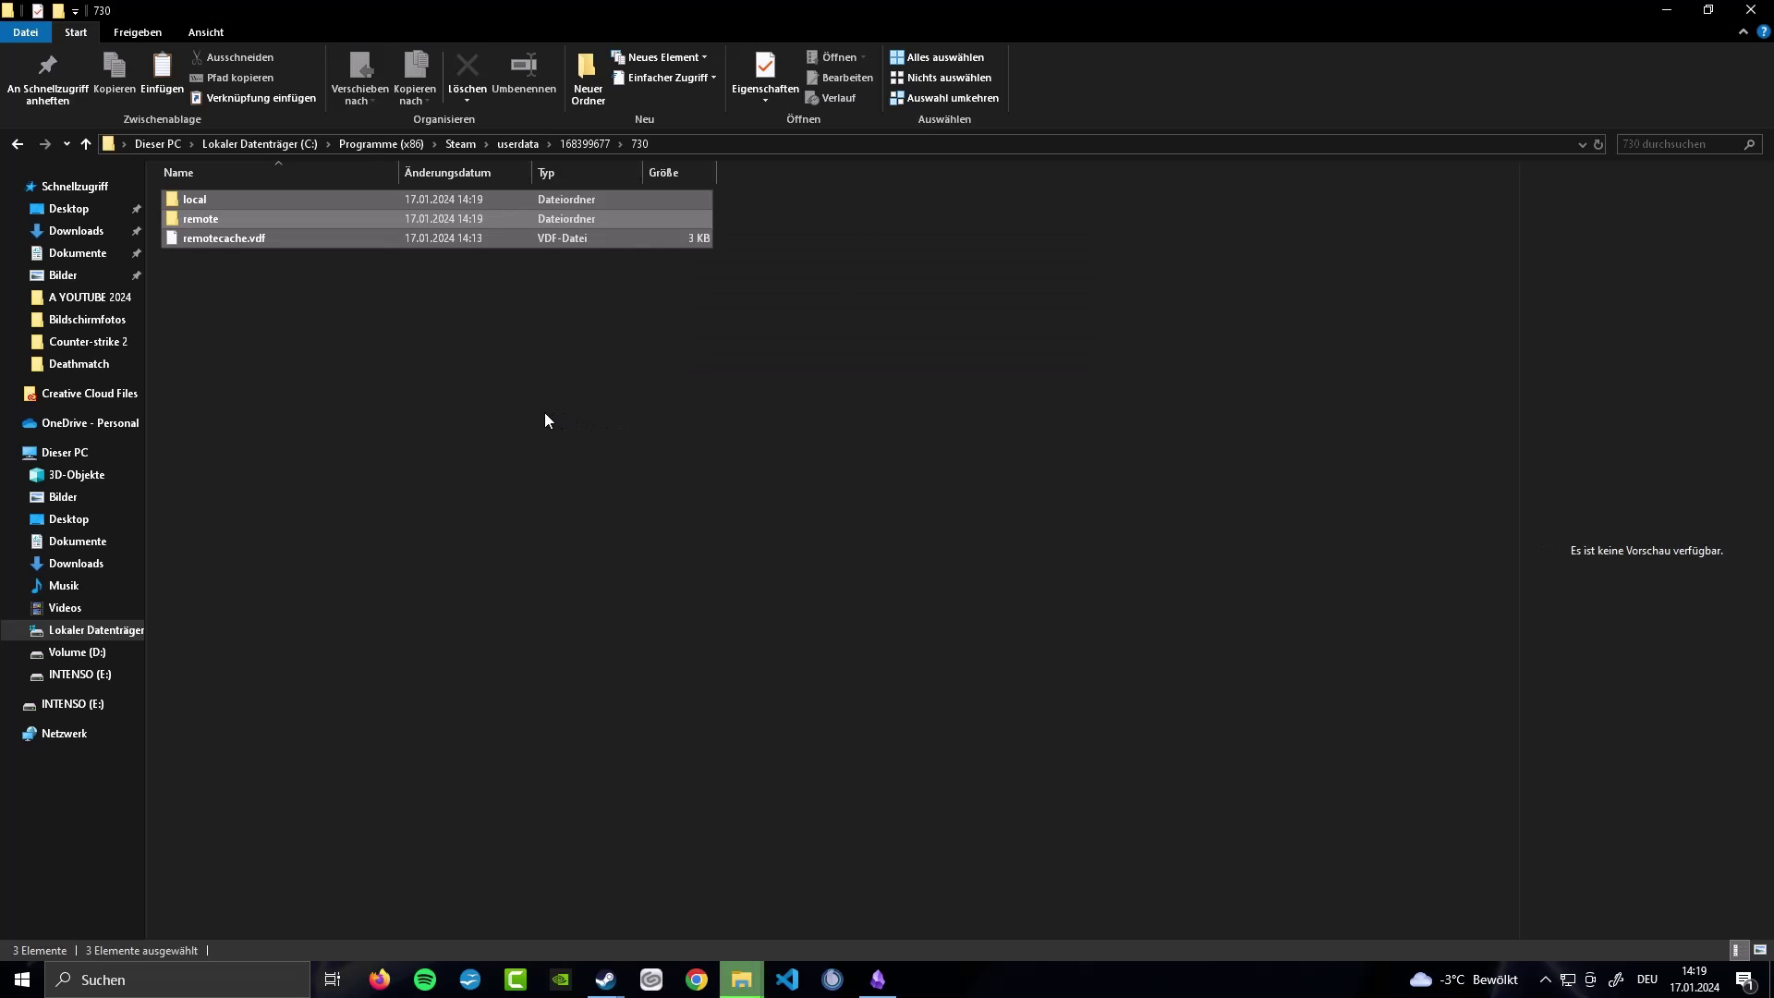
left_click(651, 443)
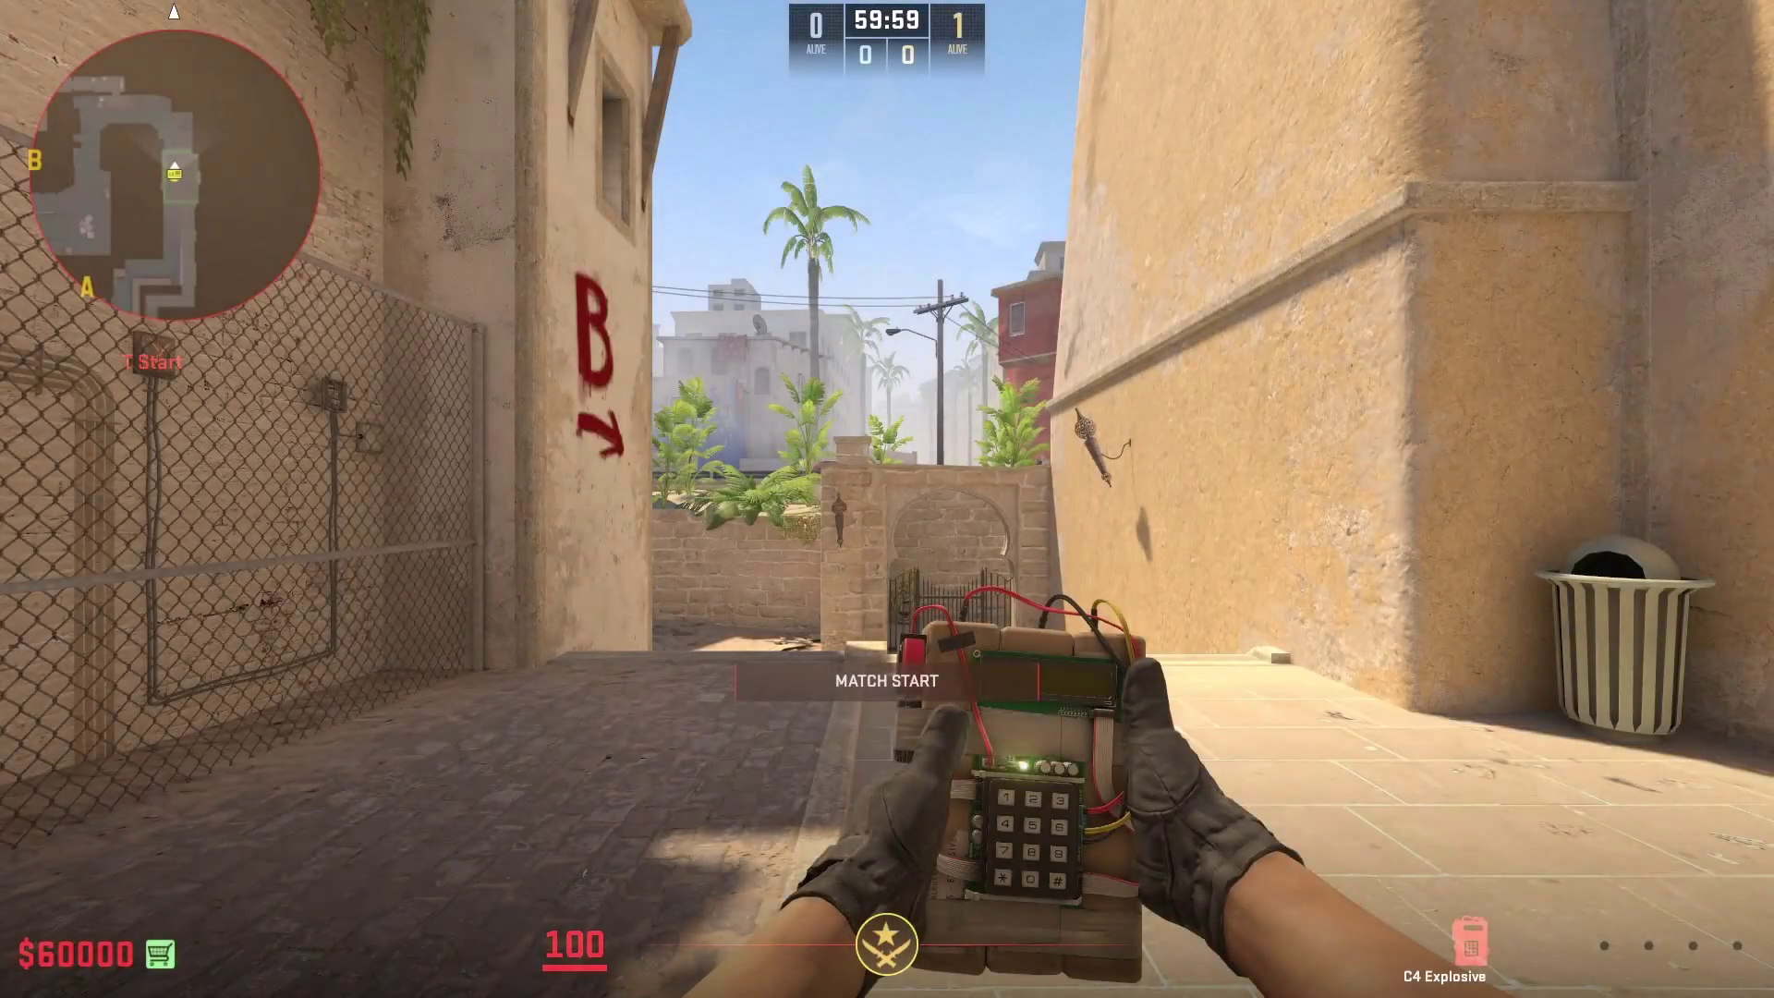
Step: Switch to the Glock-18 and walk from T Start into the A corridor
key("2")
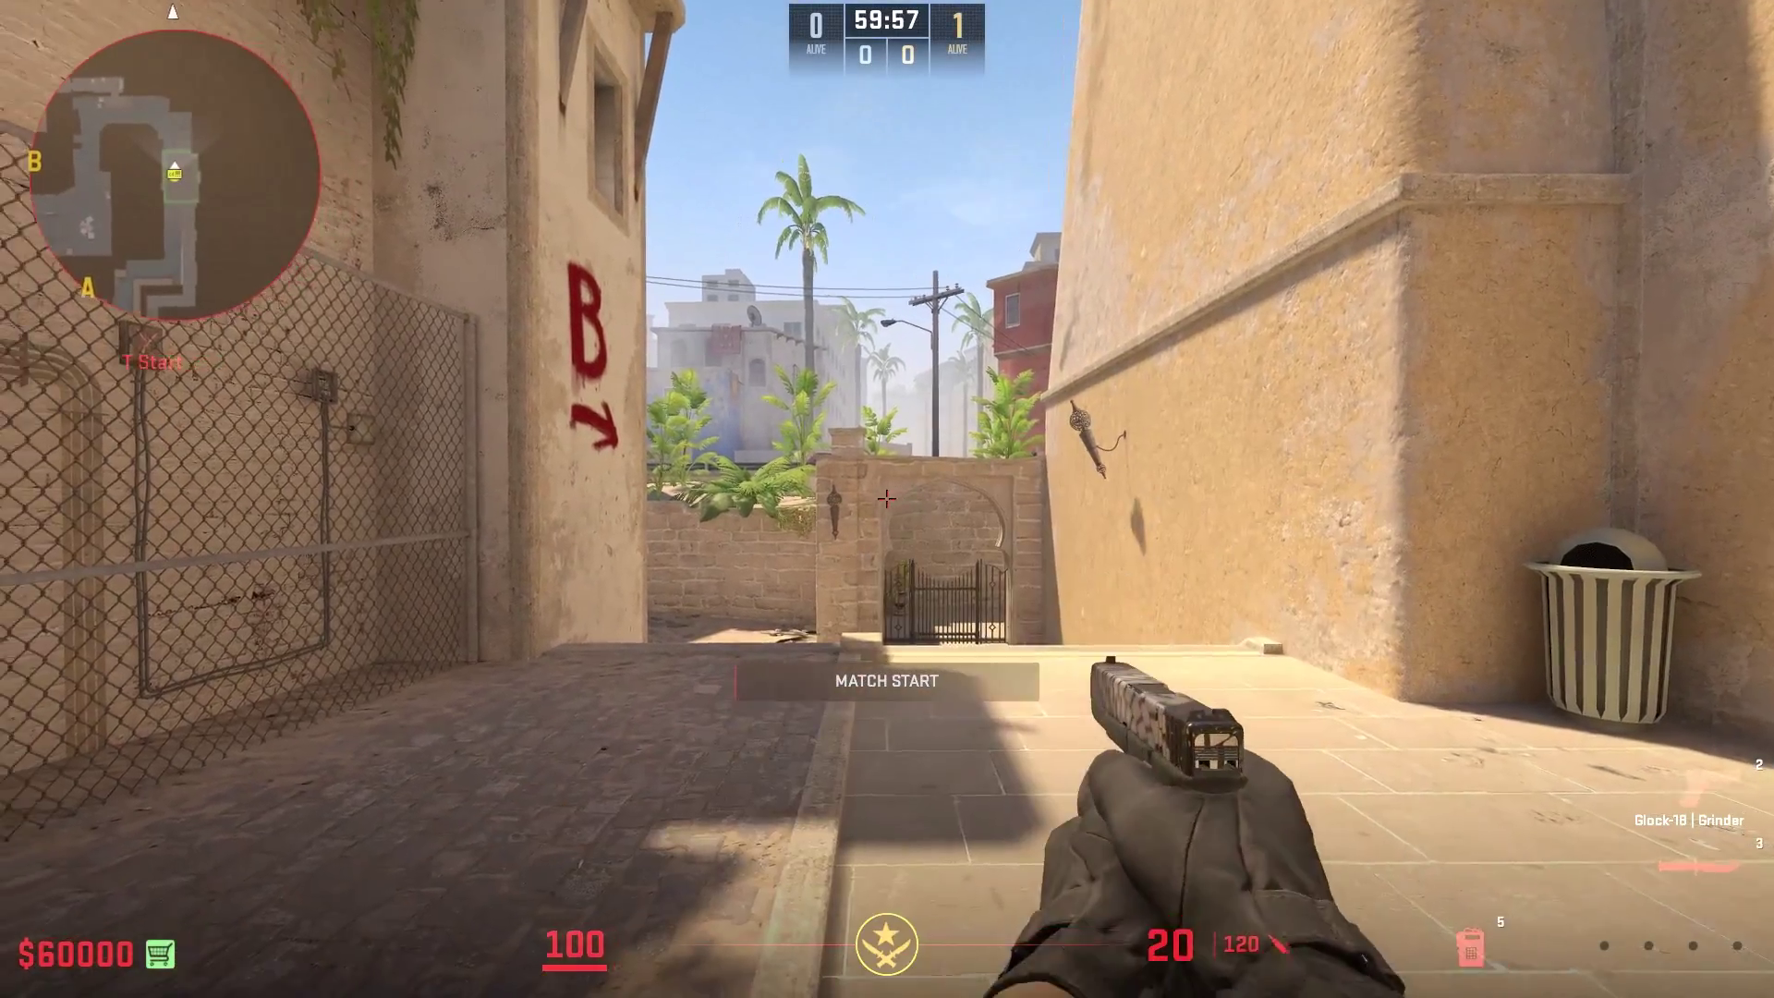
key("w")
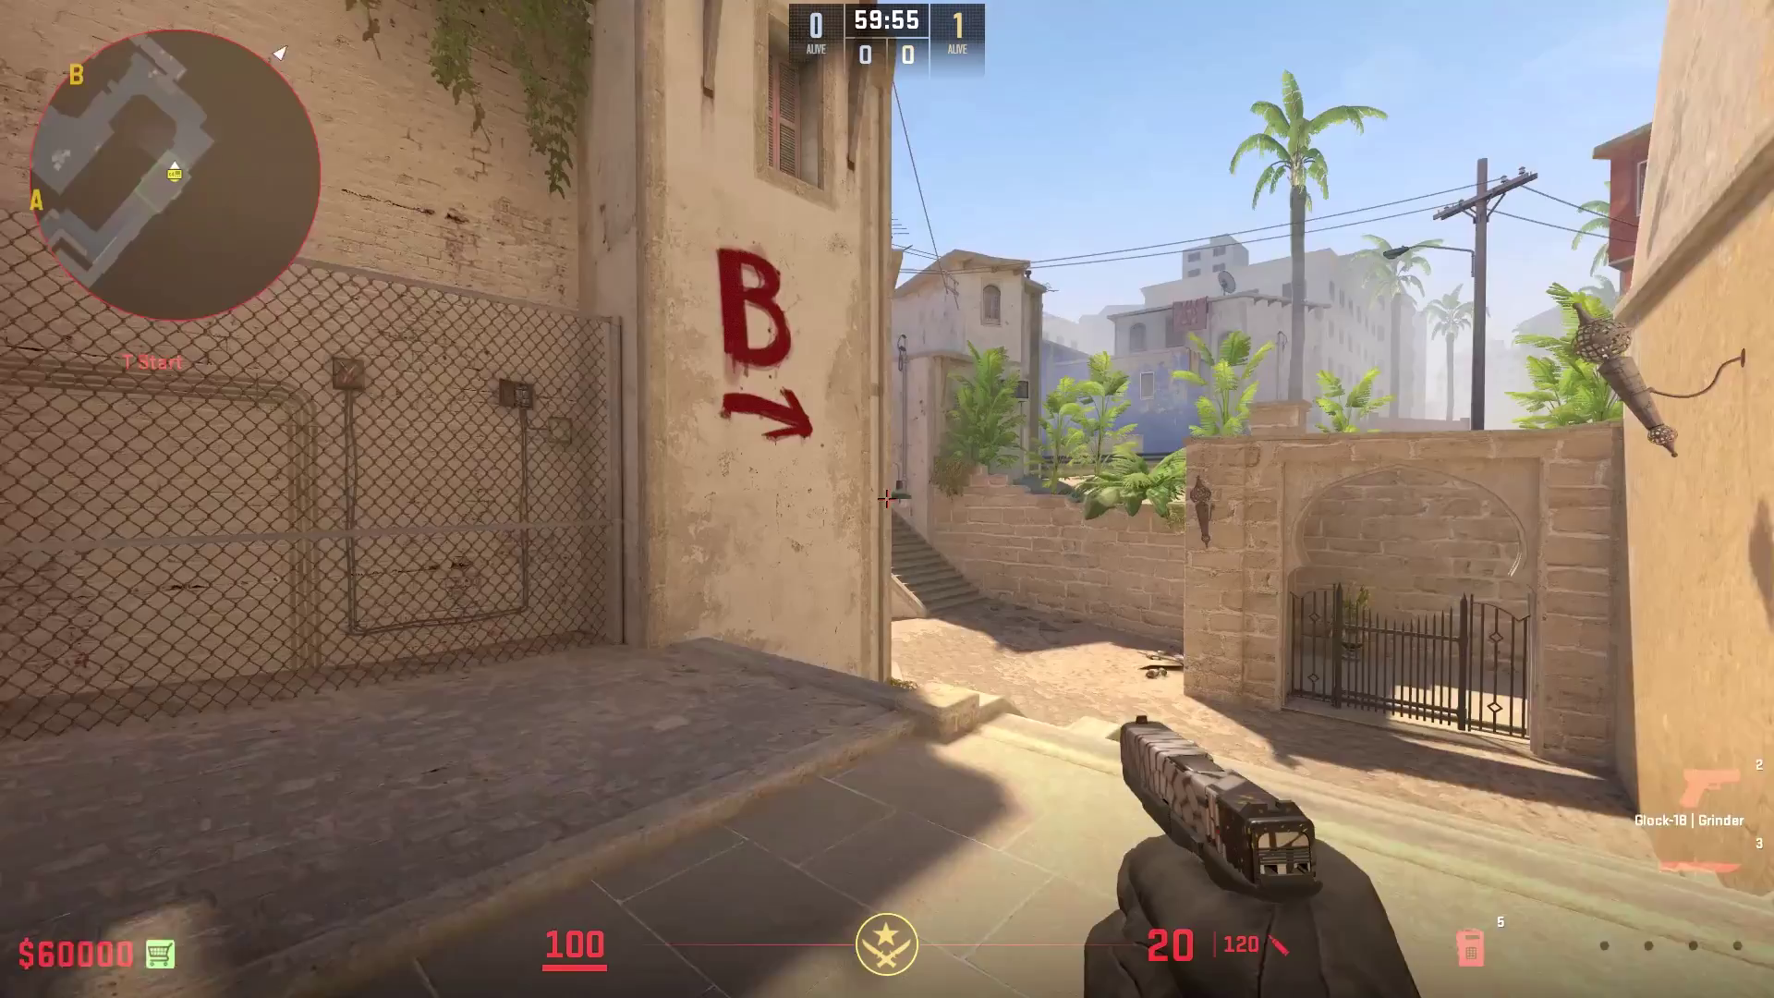
key("w")
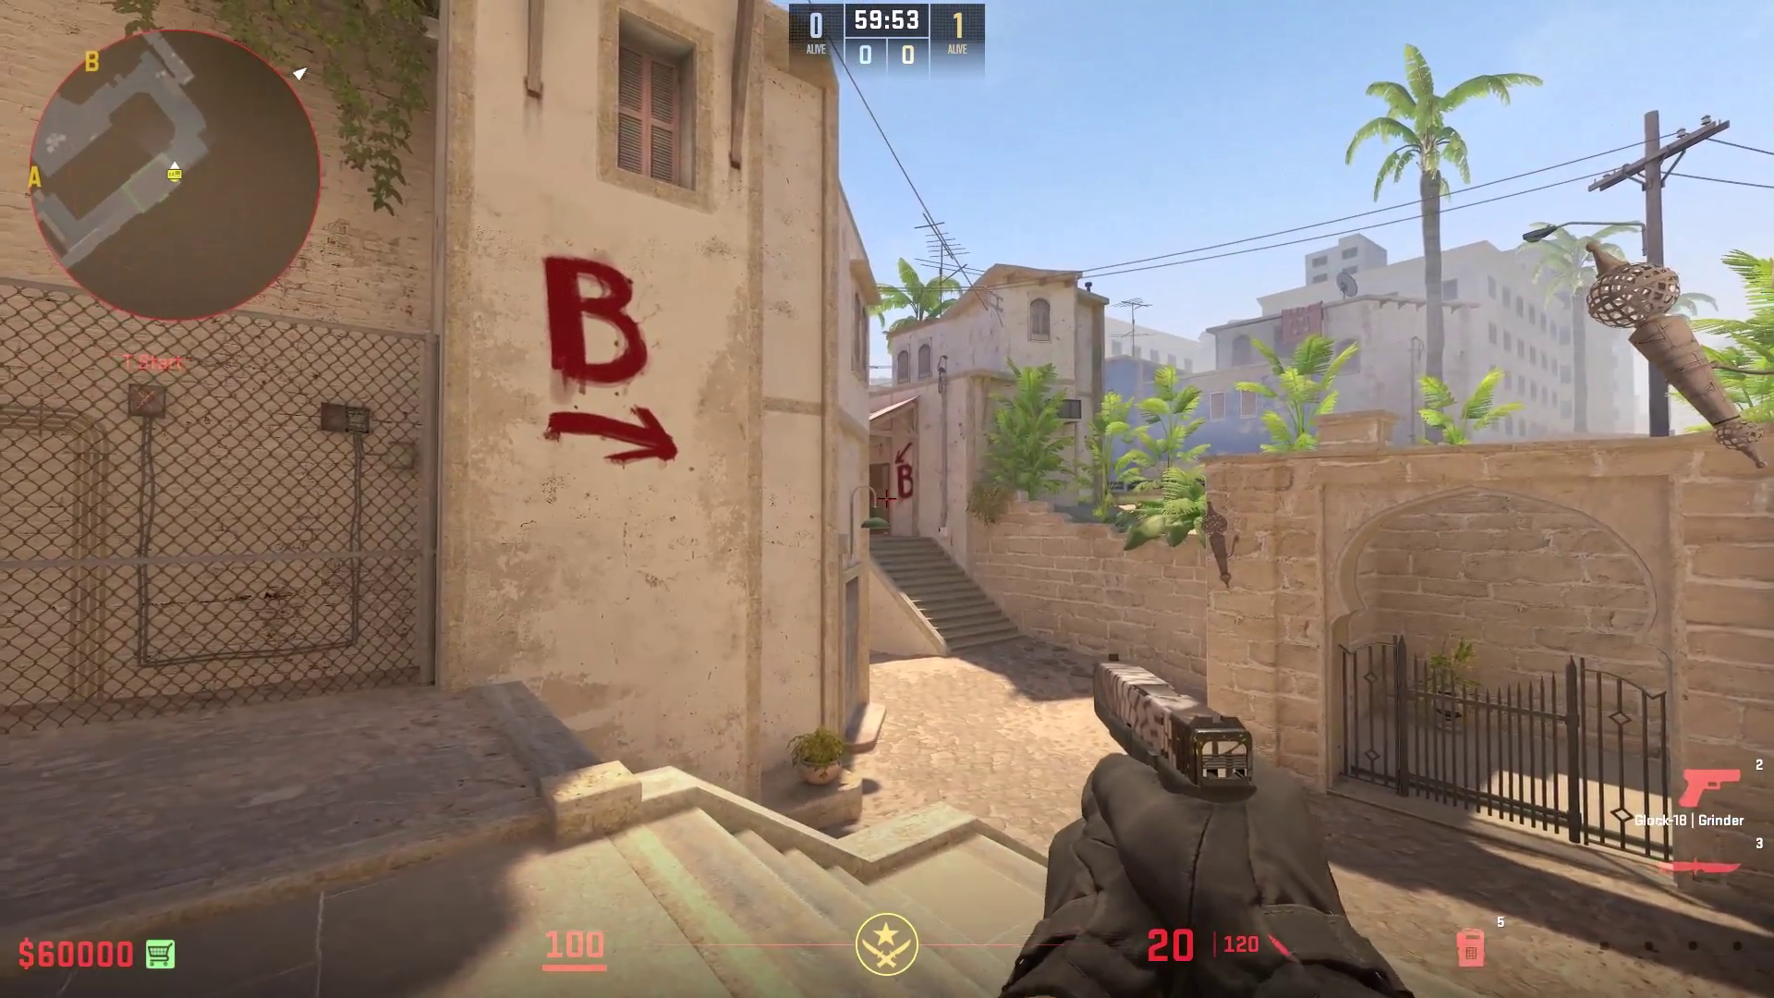
key("w")
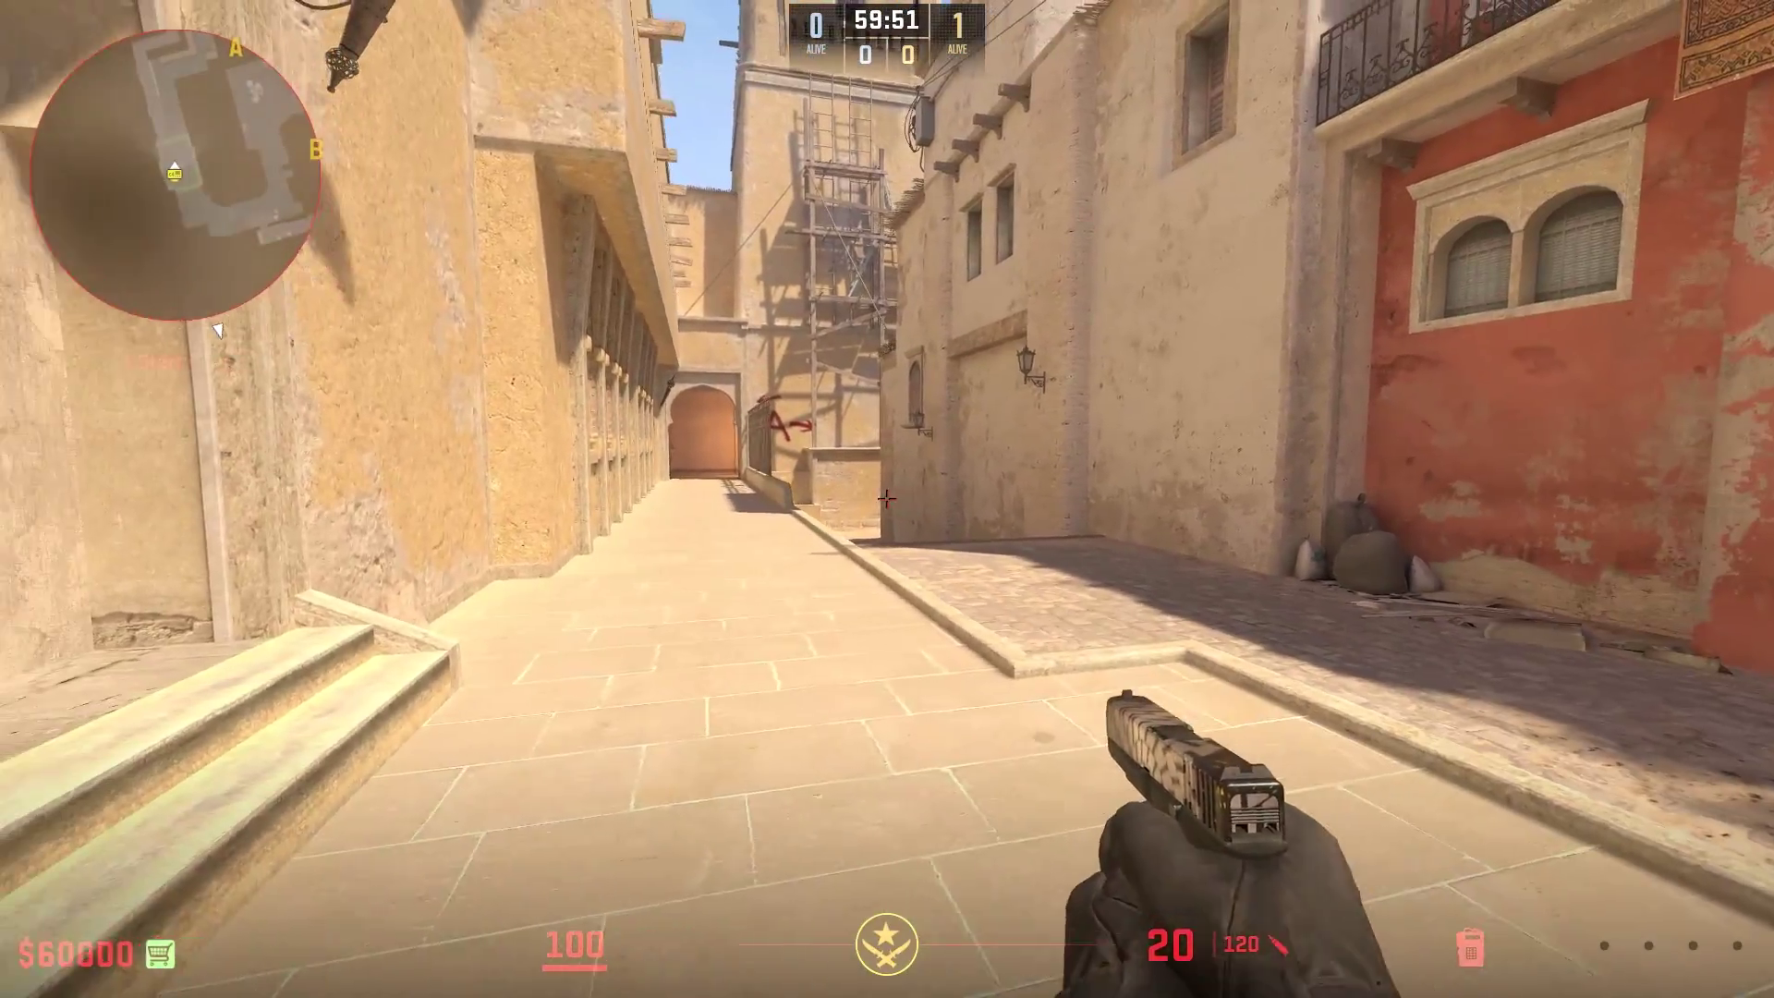
key("w")
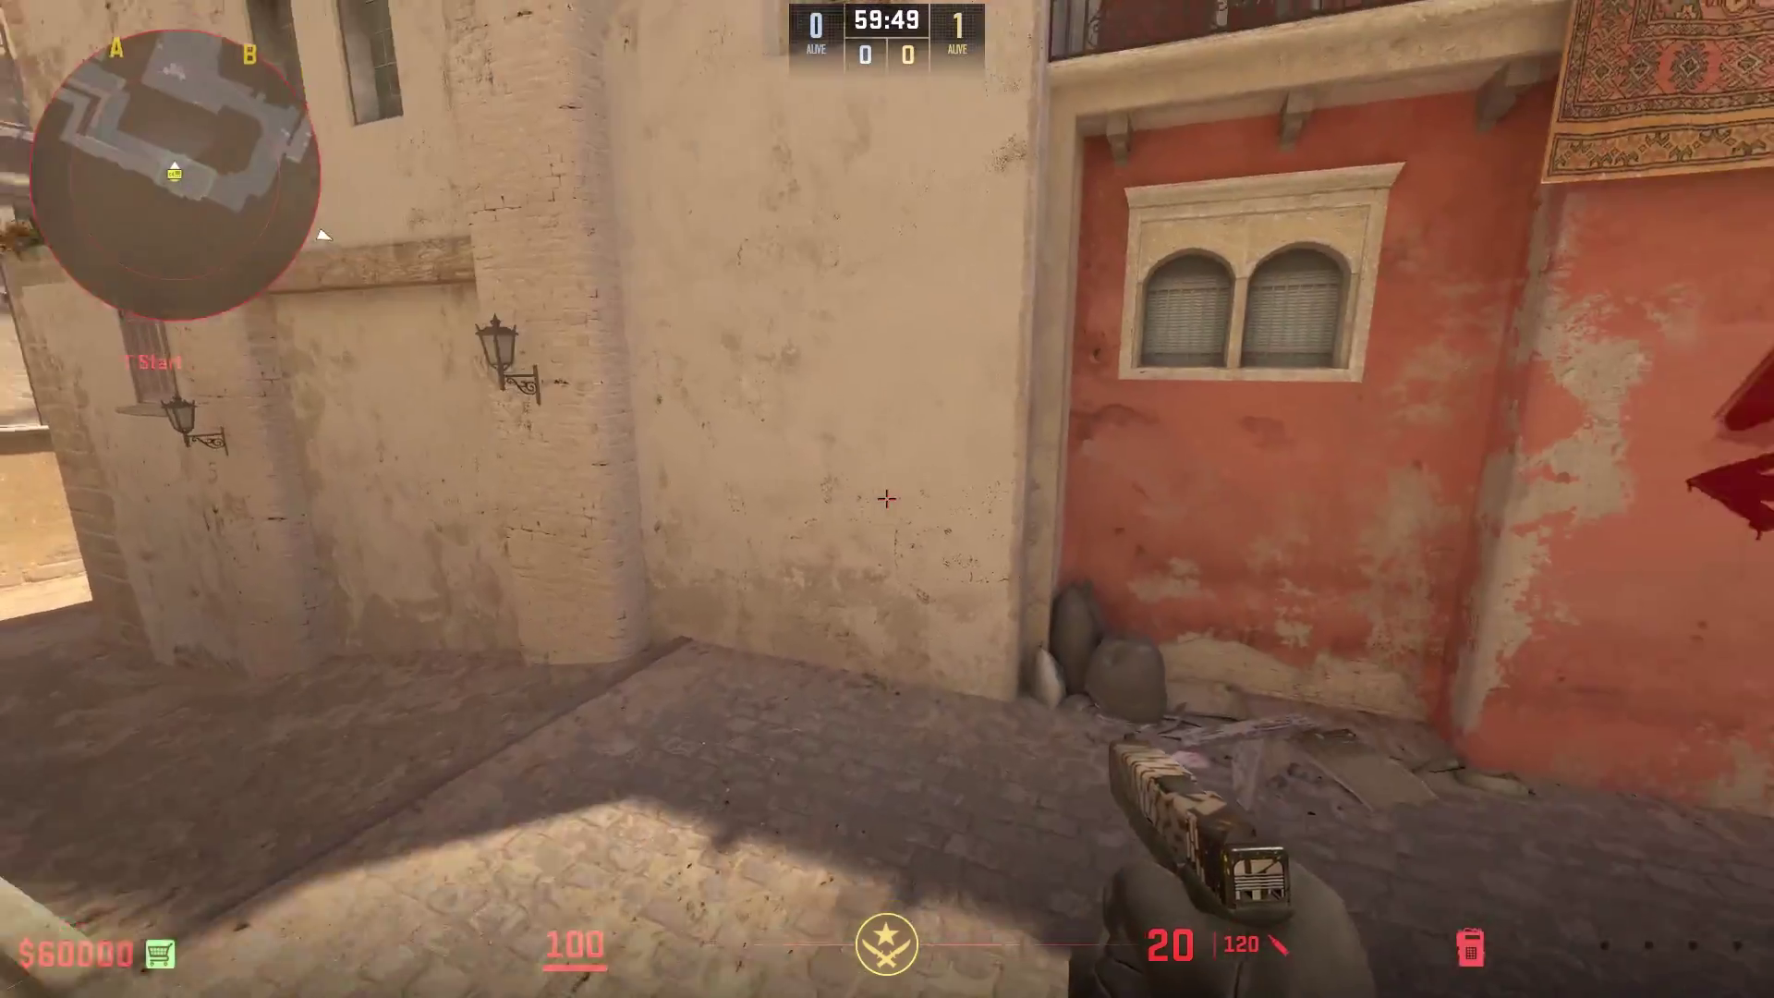
key("w")
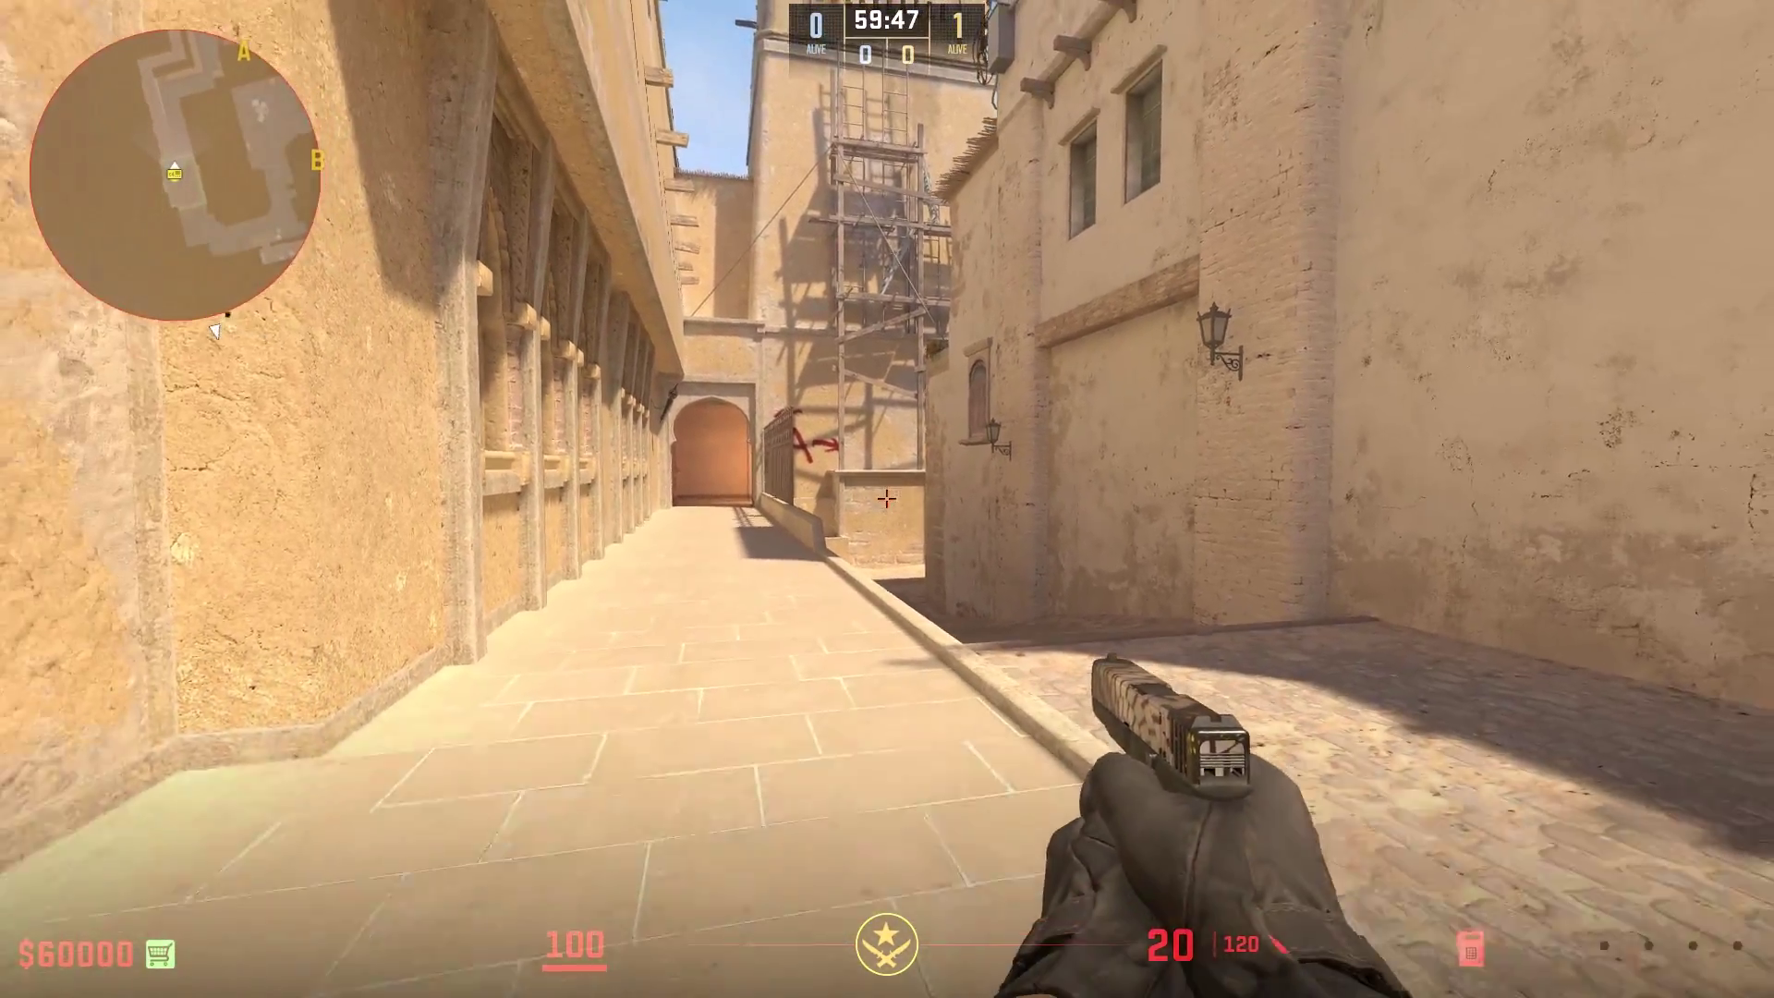
key("w")
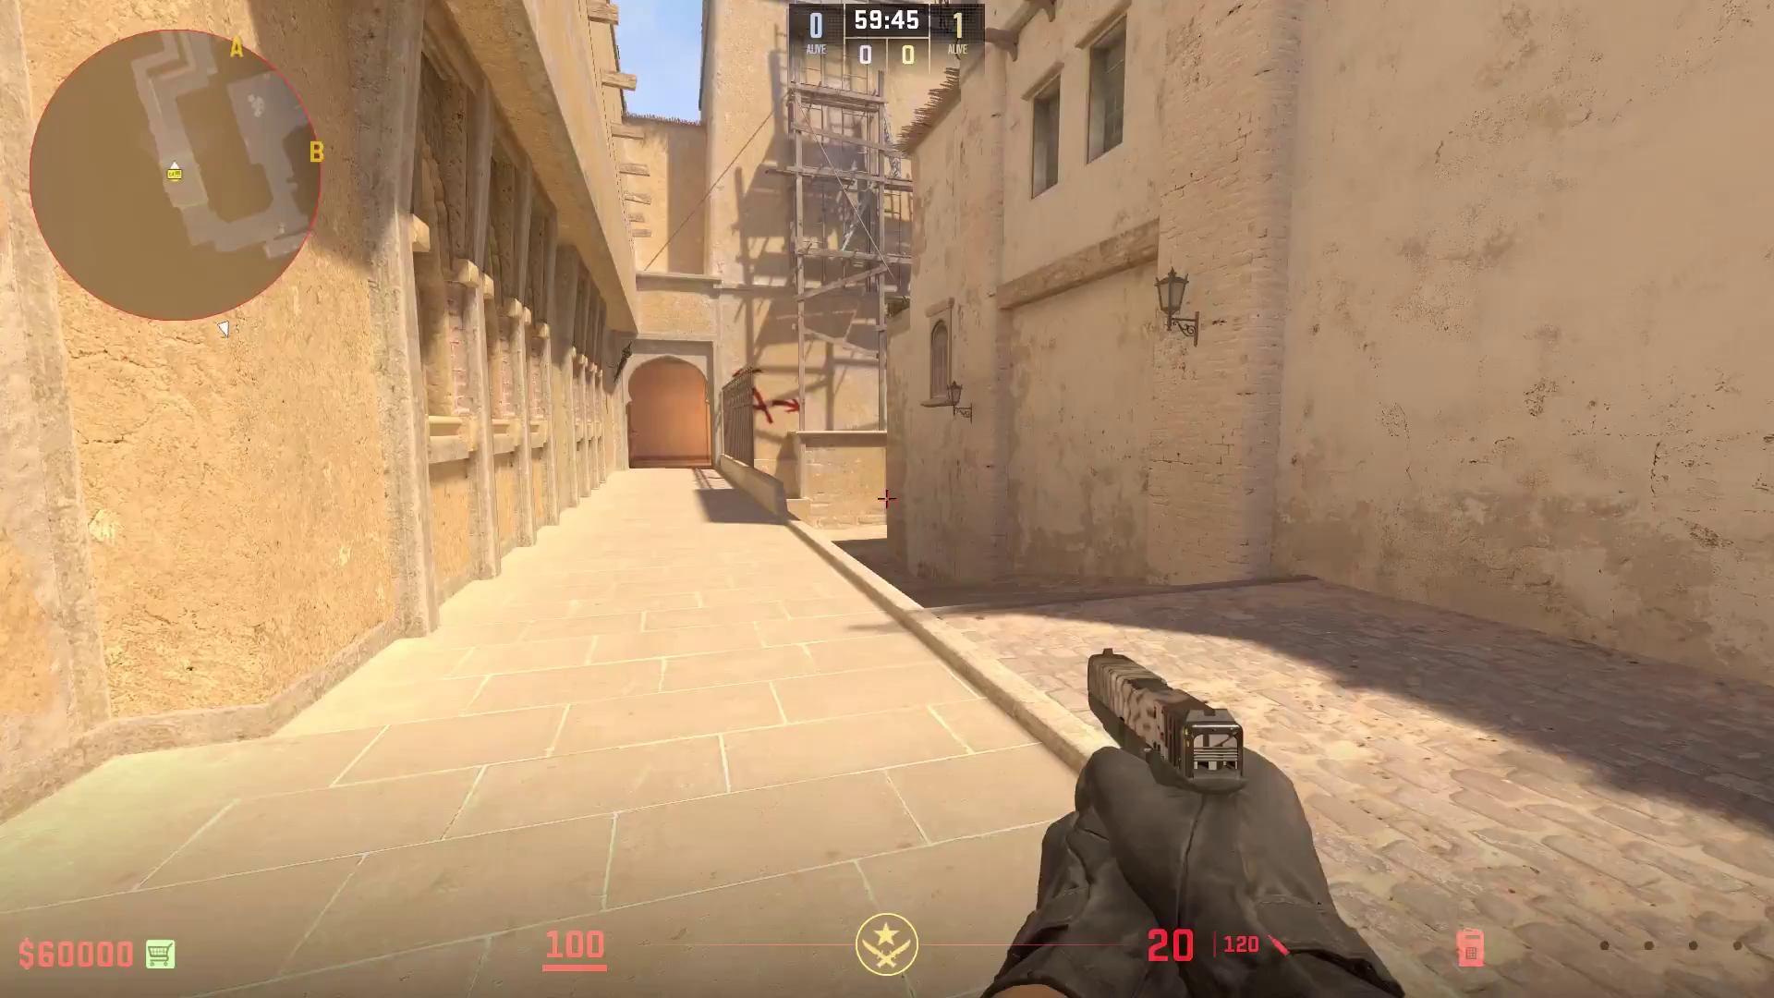
Step: Buy flashbangs, dropping money from $60000 to $58800, and equip one in the A corridor
key("b")
left_click(1042, 501)
key("b")
key("w")
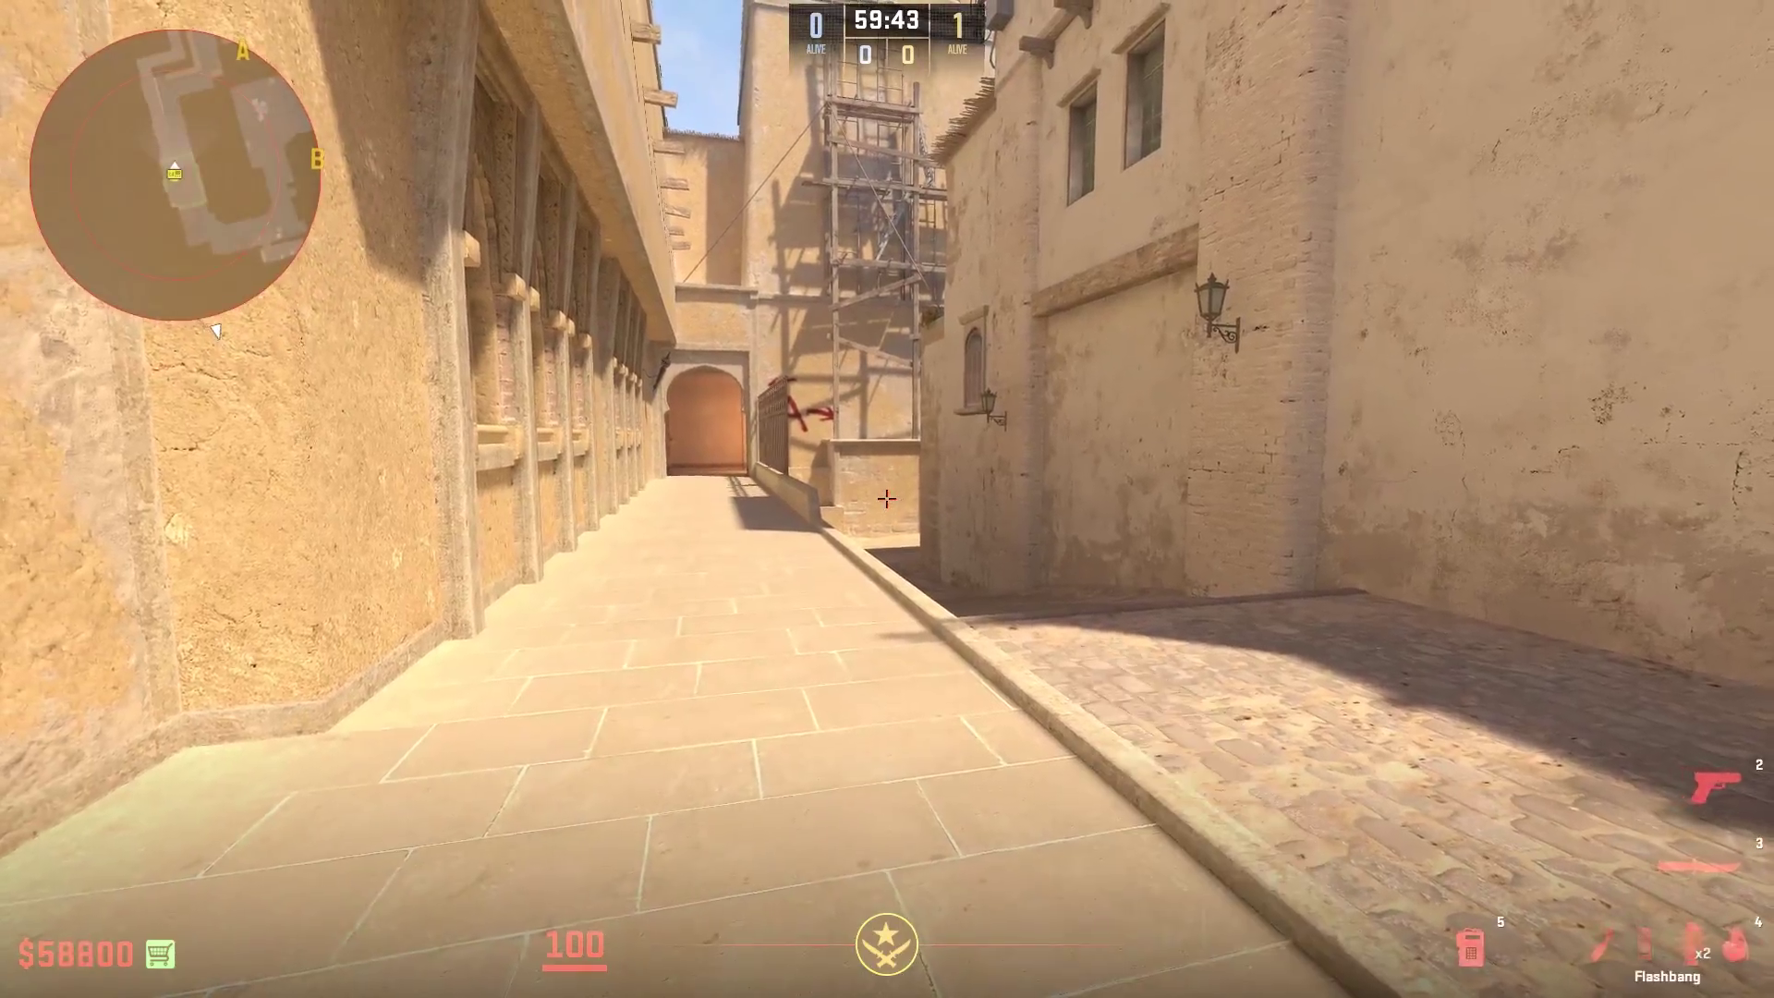
key("w")
key("4")
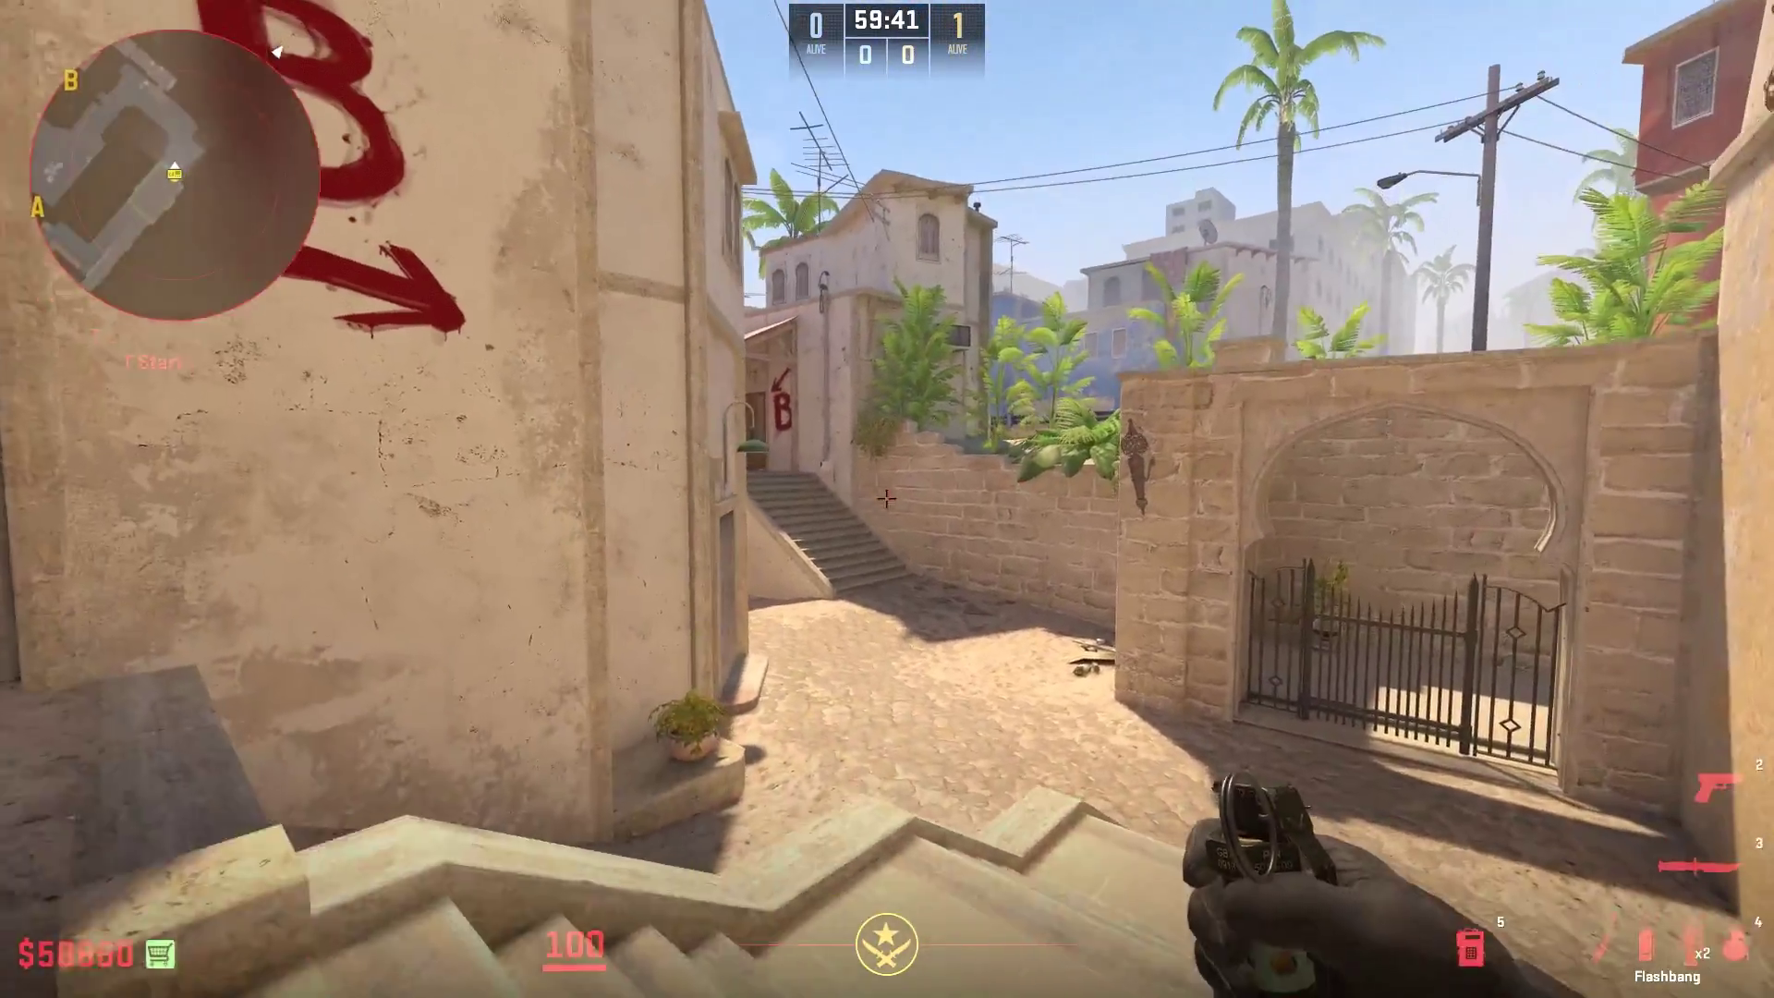
key("w")
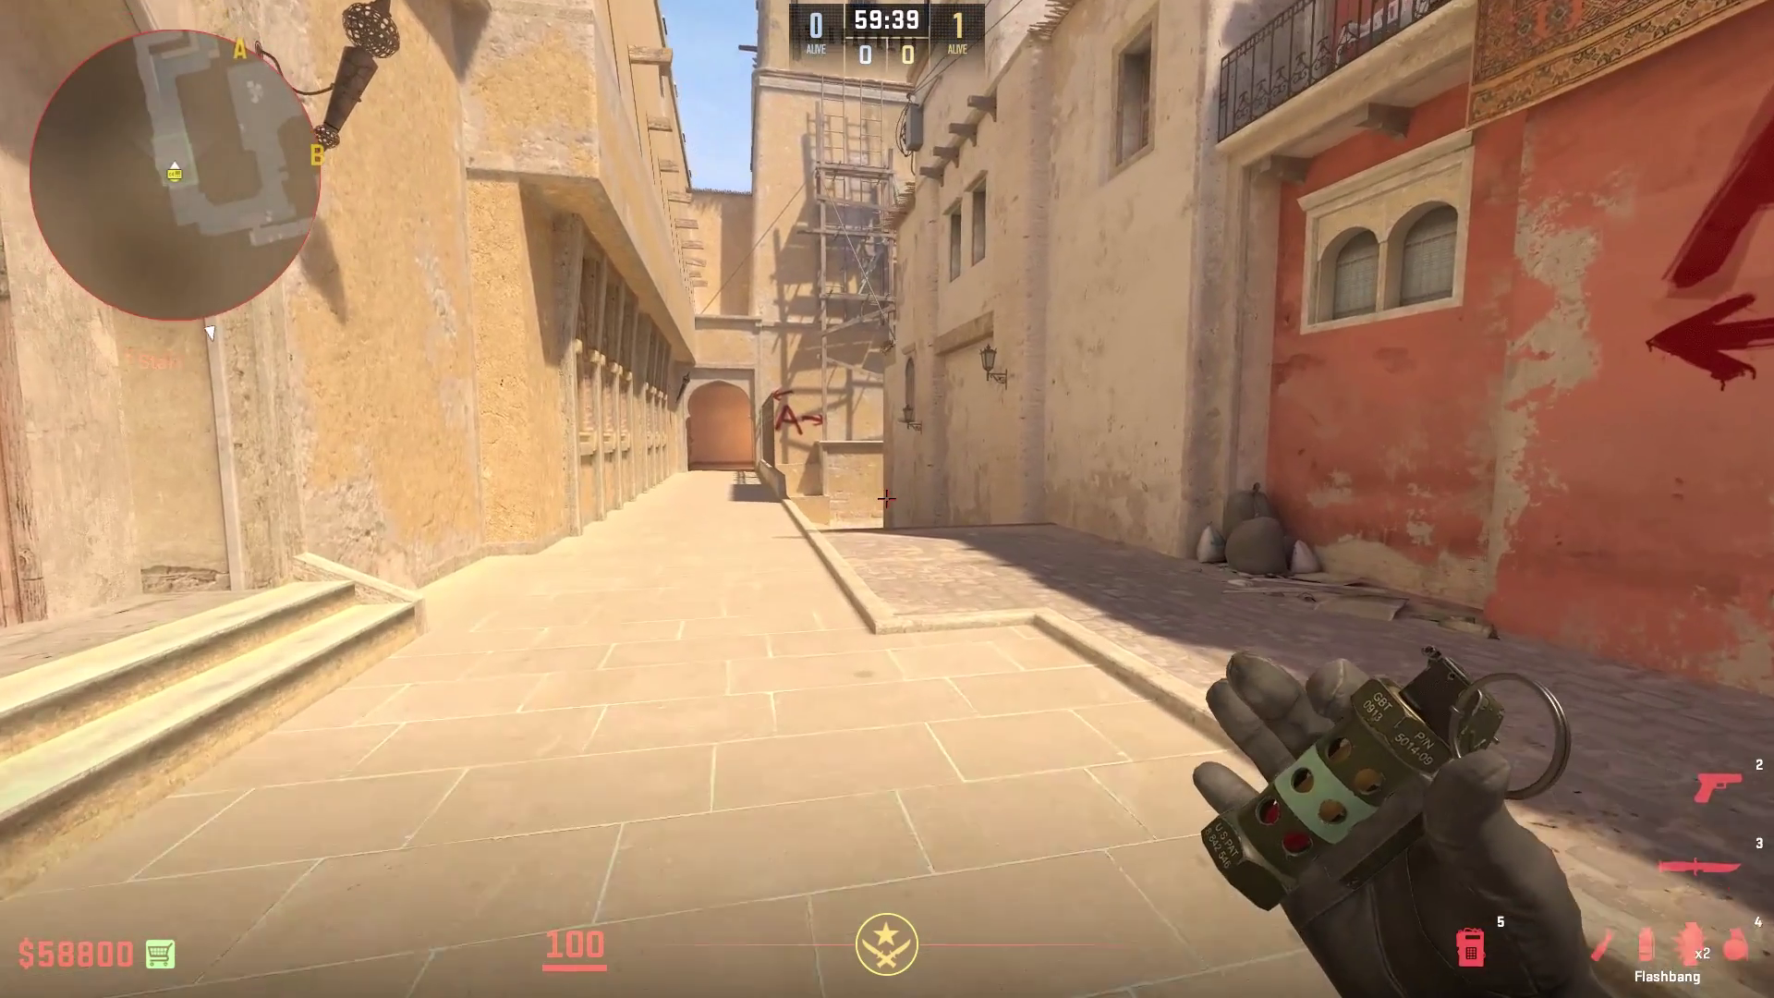
key("w")
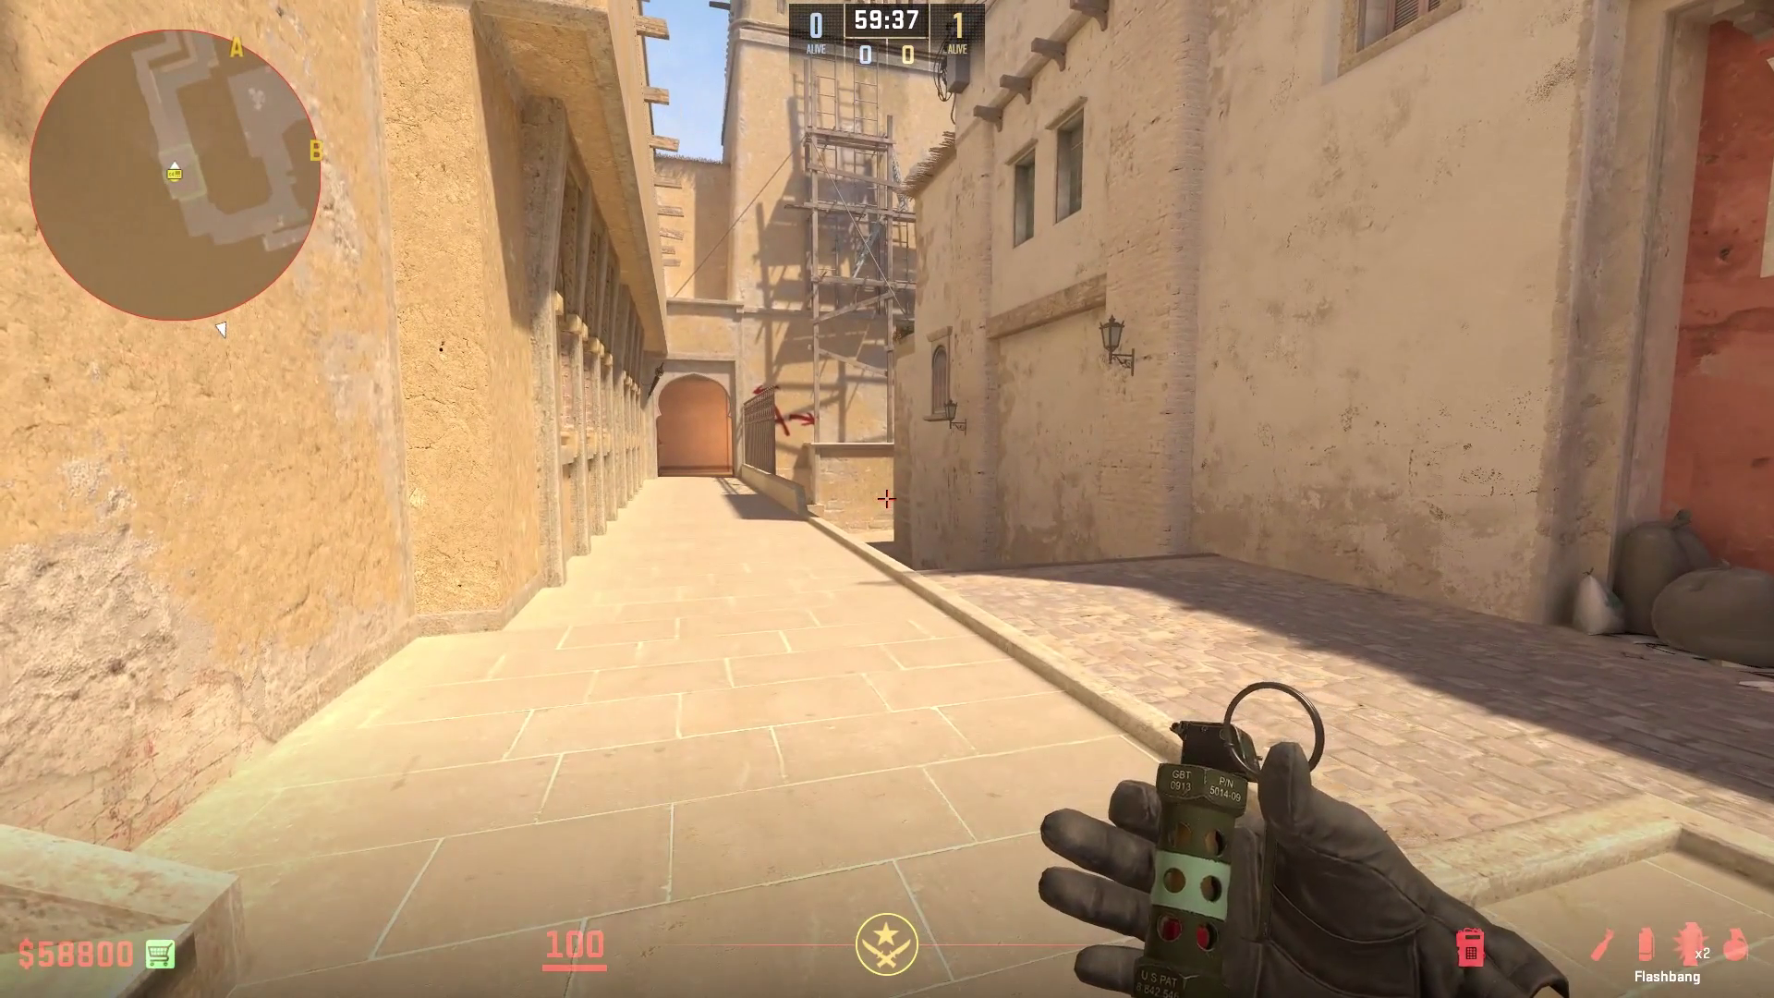